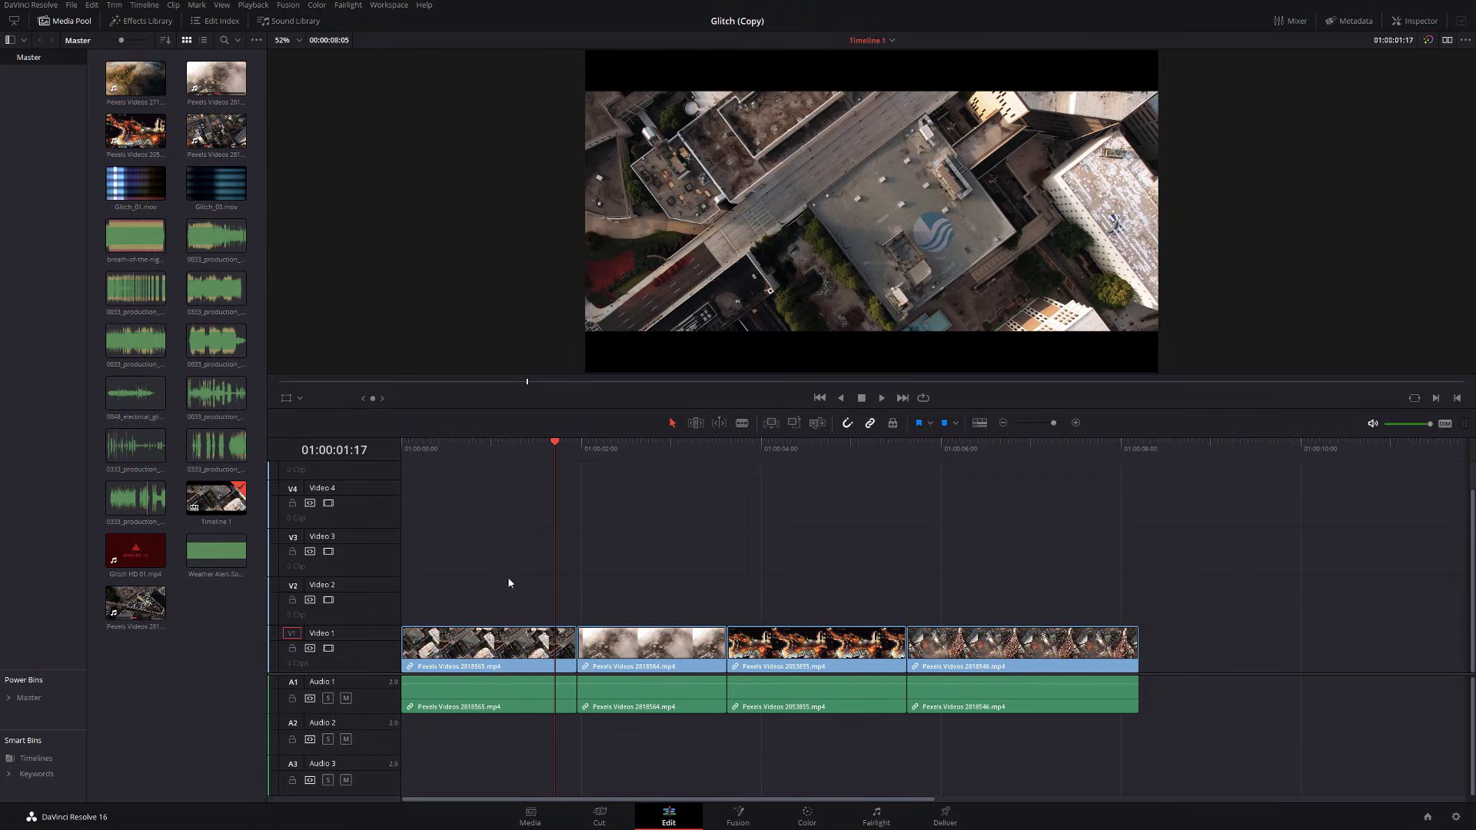
pyautogui.moveTo(507, 582); pyautogui.dragTo(1091, 760)
pyautogui.click(717, 577)
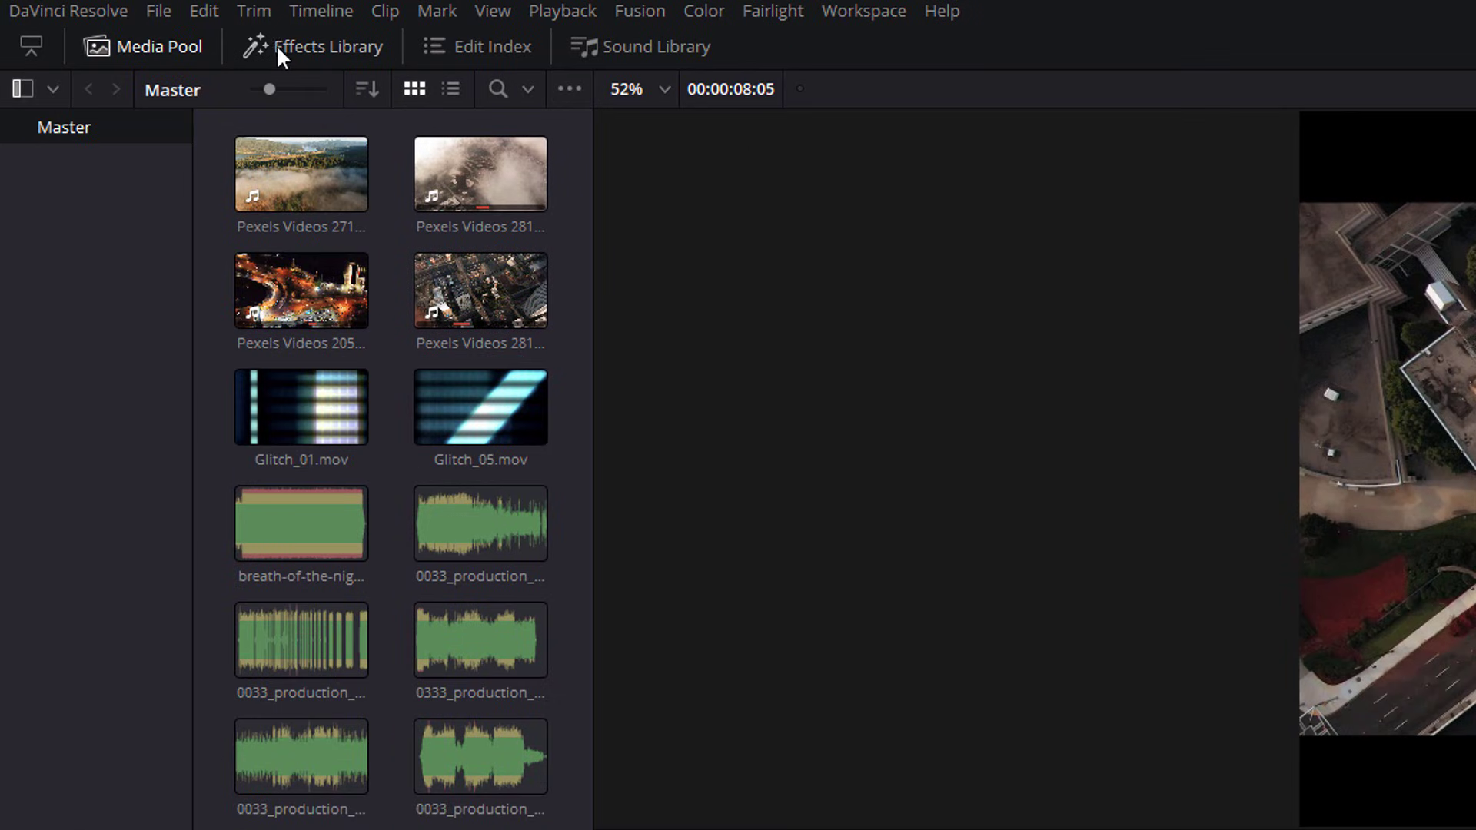
# - Add an Adjustment Clip from the Toolbox effects to the Video 2 track, starting at 01:00:01:17
pyautogui.click(318, 43)
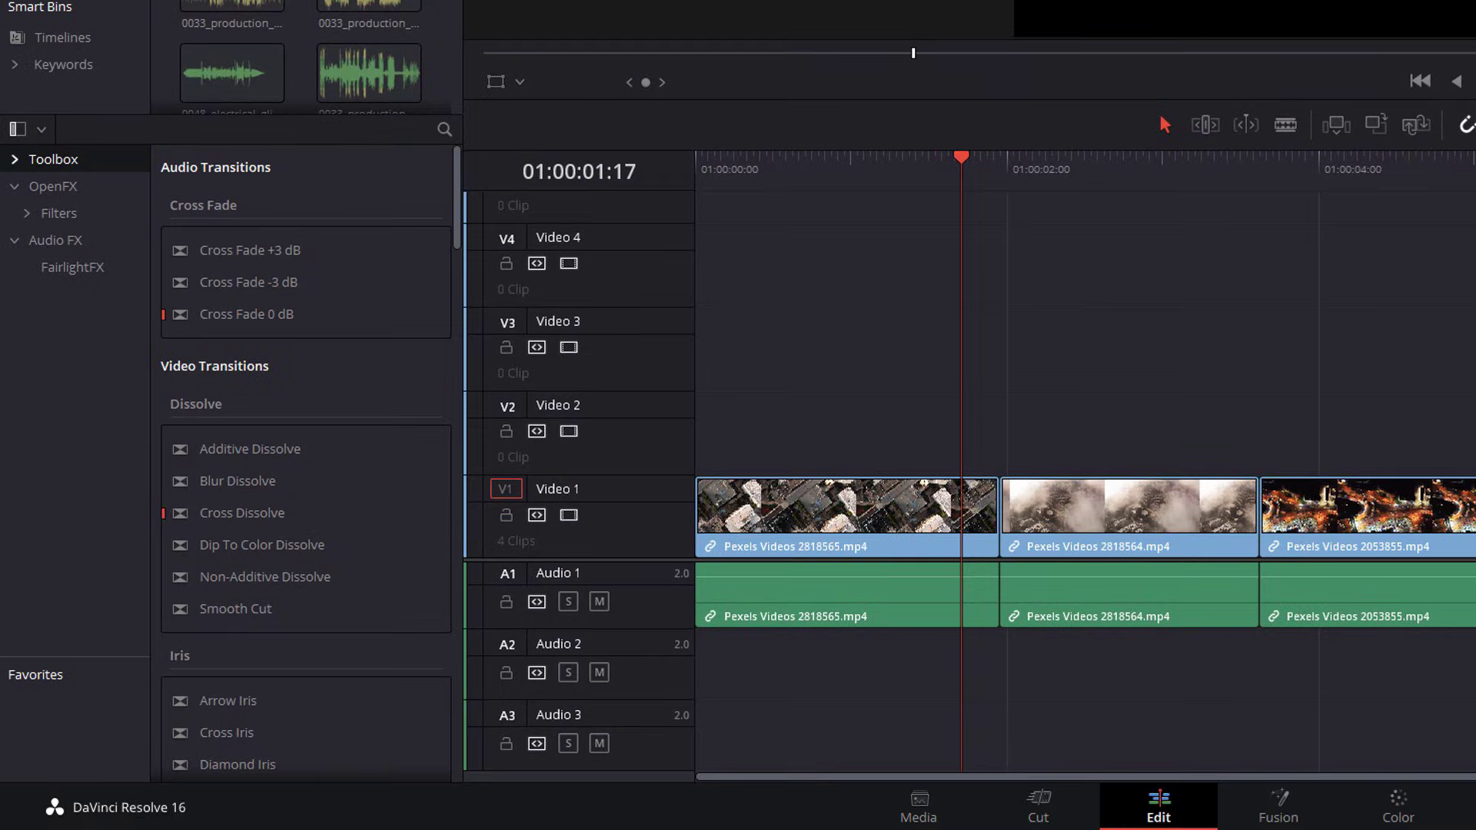
pyautogui.click(16, 160)
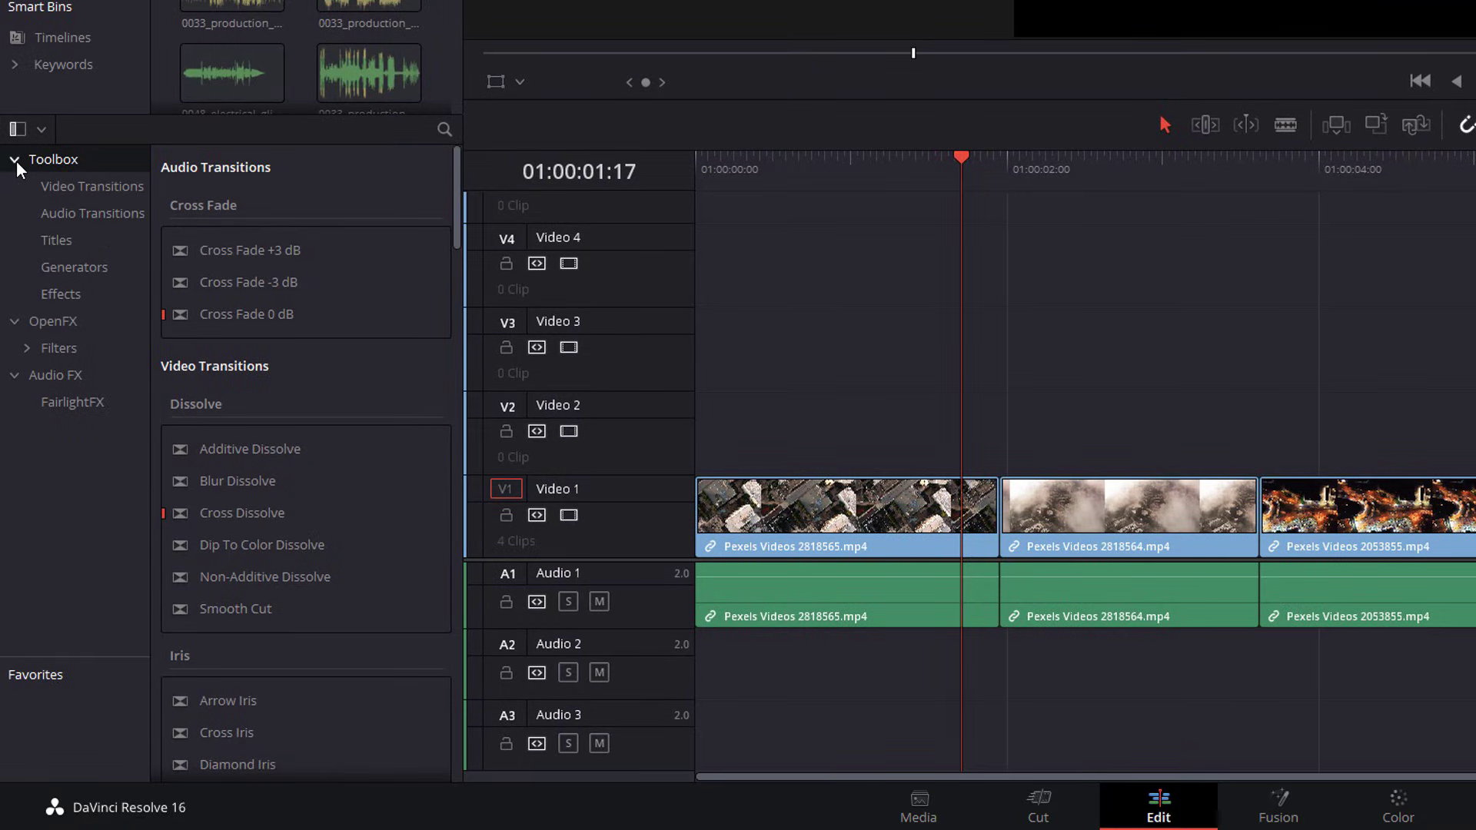
pyautogui.click(54, 290)
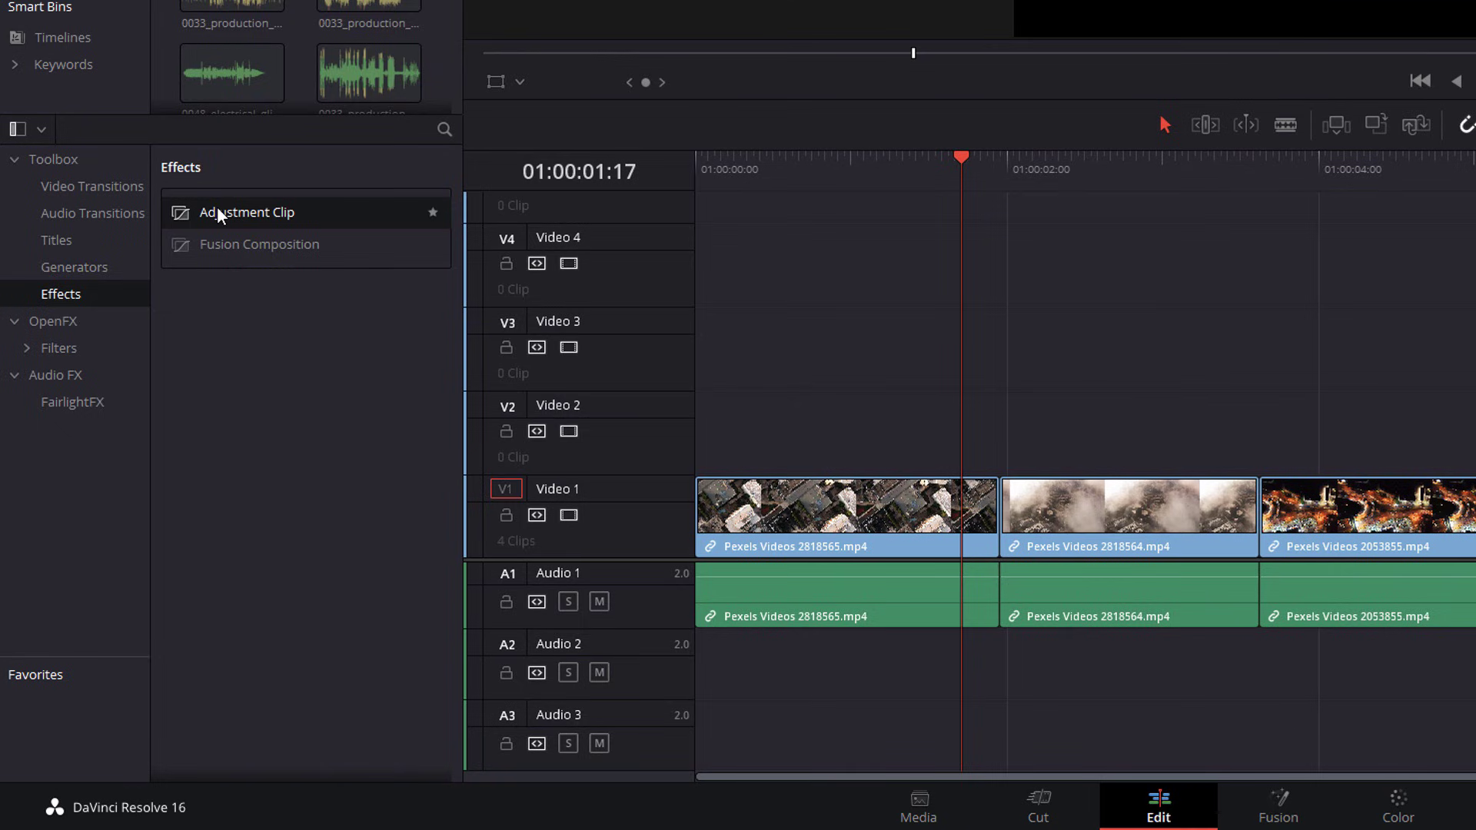
pyautogui.moveTo(219, 208); pyautogui.dragTo(962, 426)
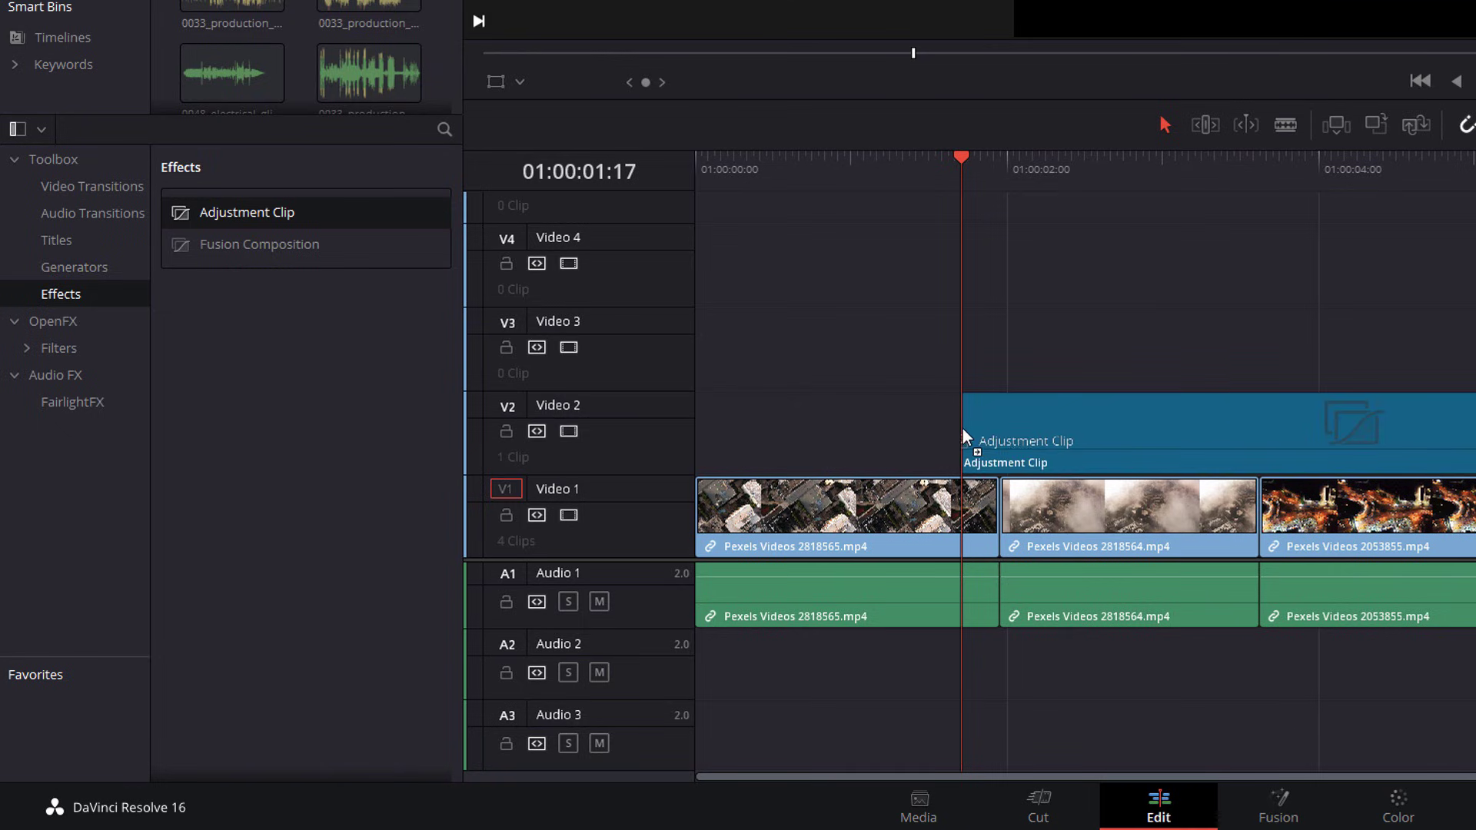
# - Shorten the adjustment clip so it only briefly spans the cut between the first and second video clips
pyautogui.moveTo(1475, 453); pyautogui.dragTo(1037, 467)
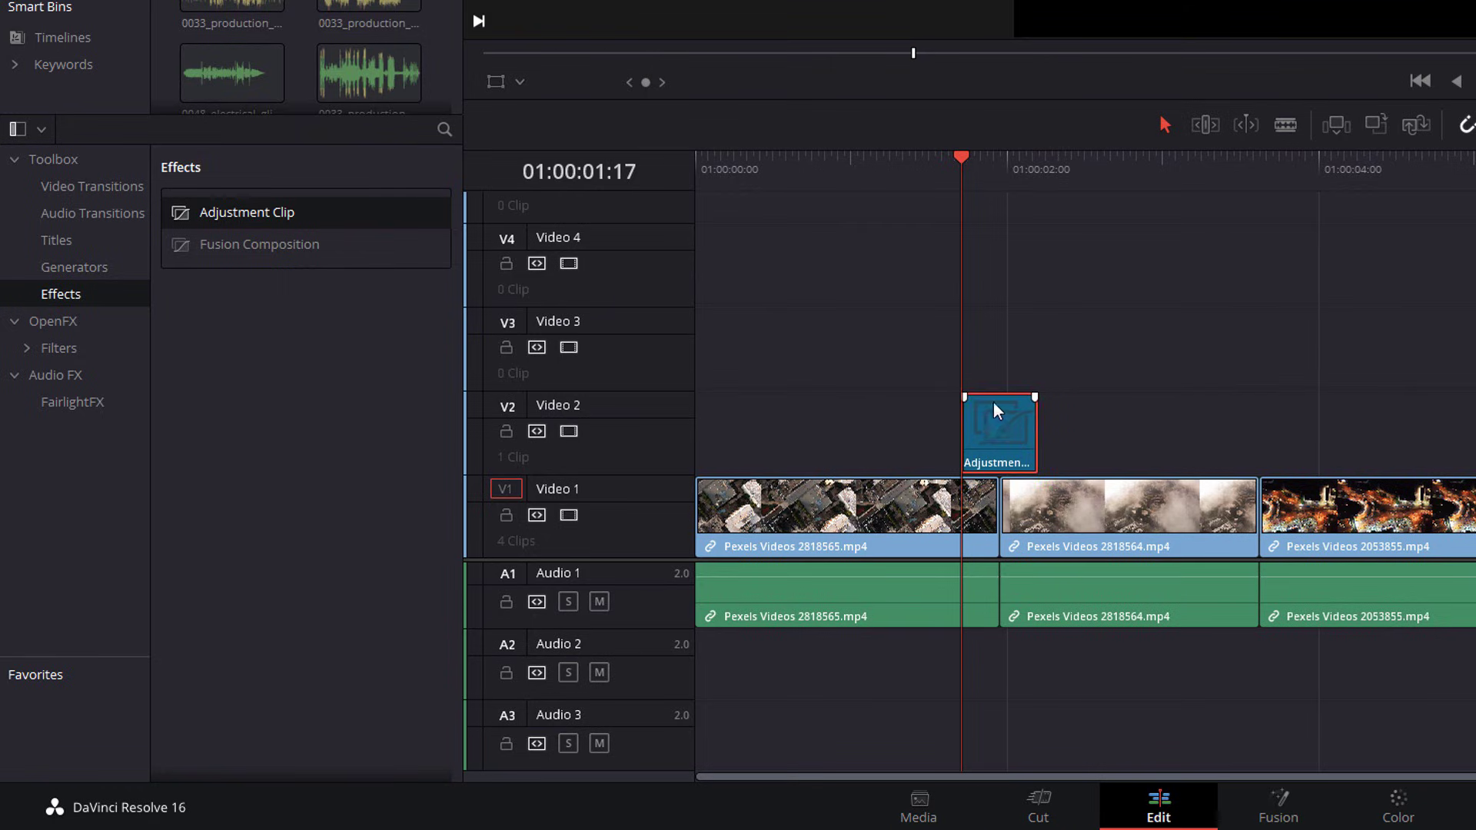
pyautogui.hotkey('ctrl', '=')
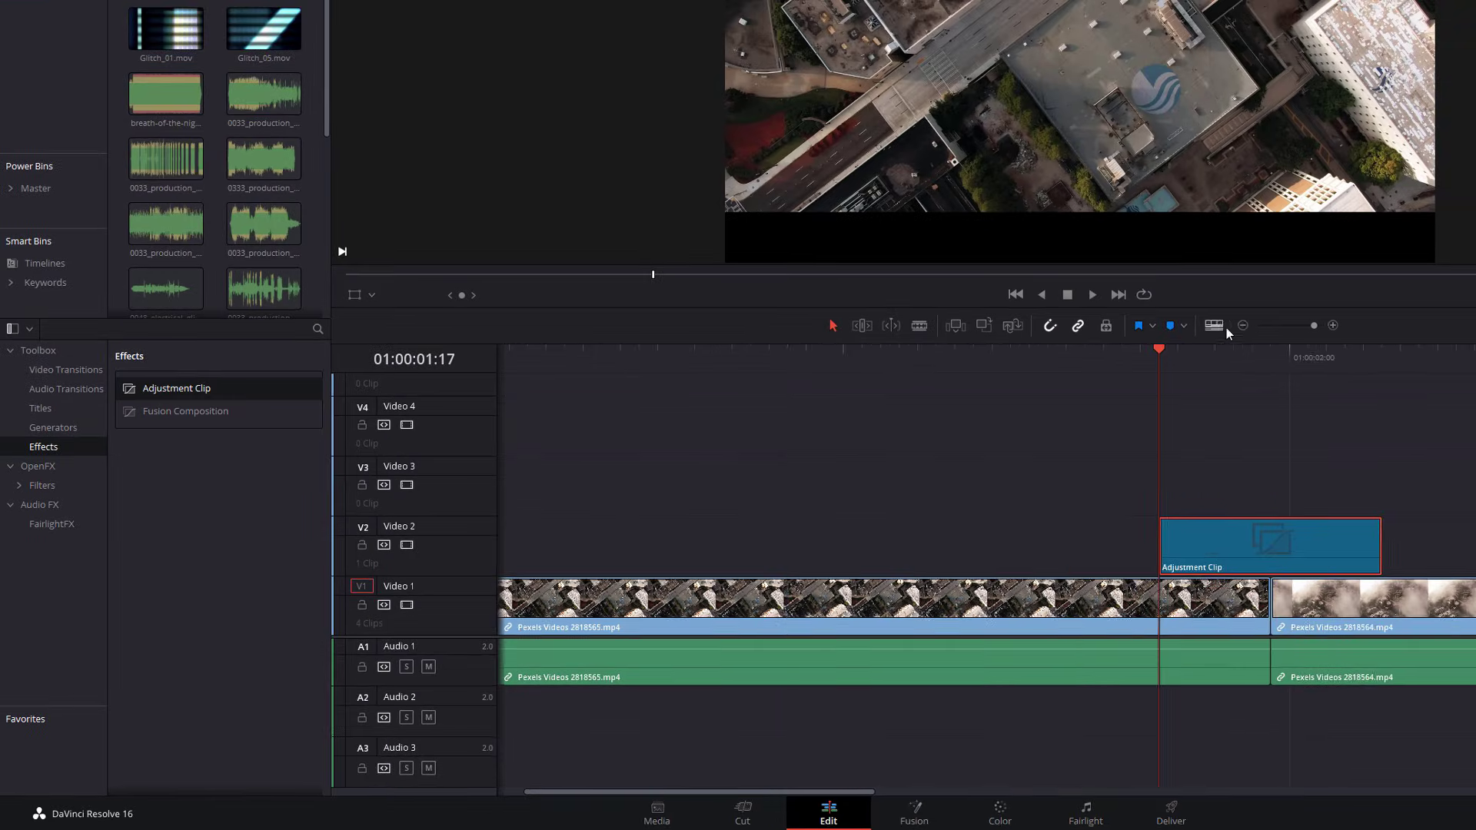
pyautogui.click(1239, 325)
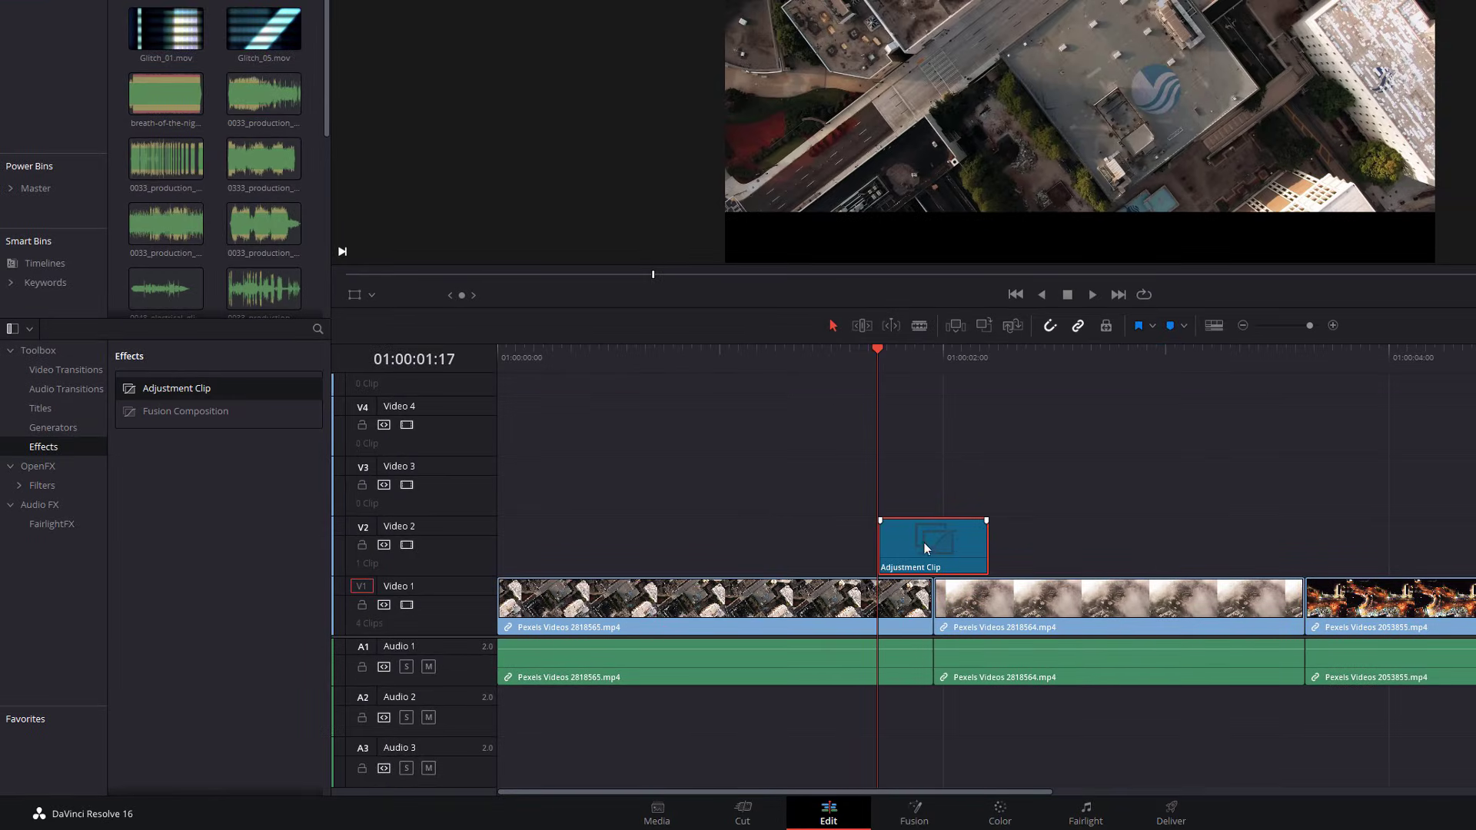
pyautogui.moveTo(882, 550)
pyautogui.mouseDown()
pyautogui.moveTo(915, 553)
pyautogui.moveTo(899, 554)
pyautogui.mouseUp()
pyautogui.click(1082, 599)
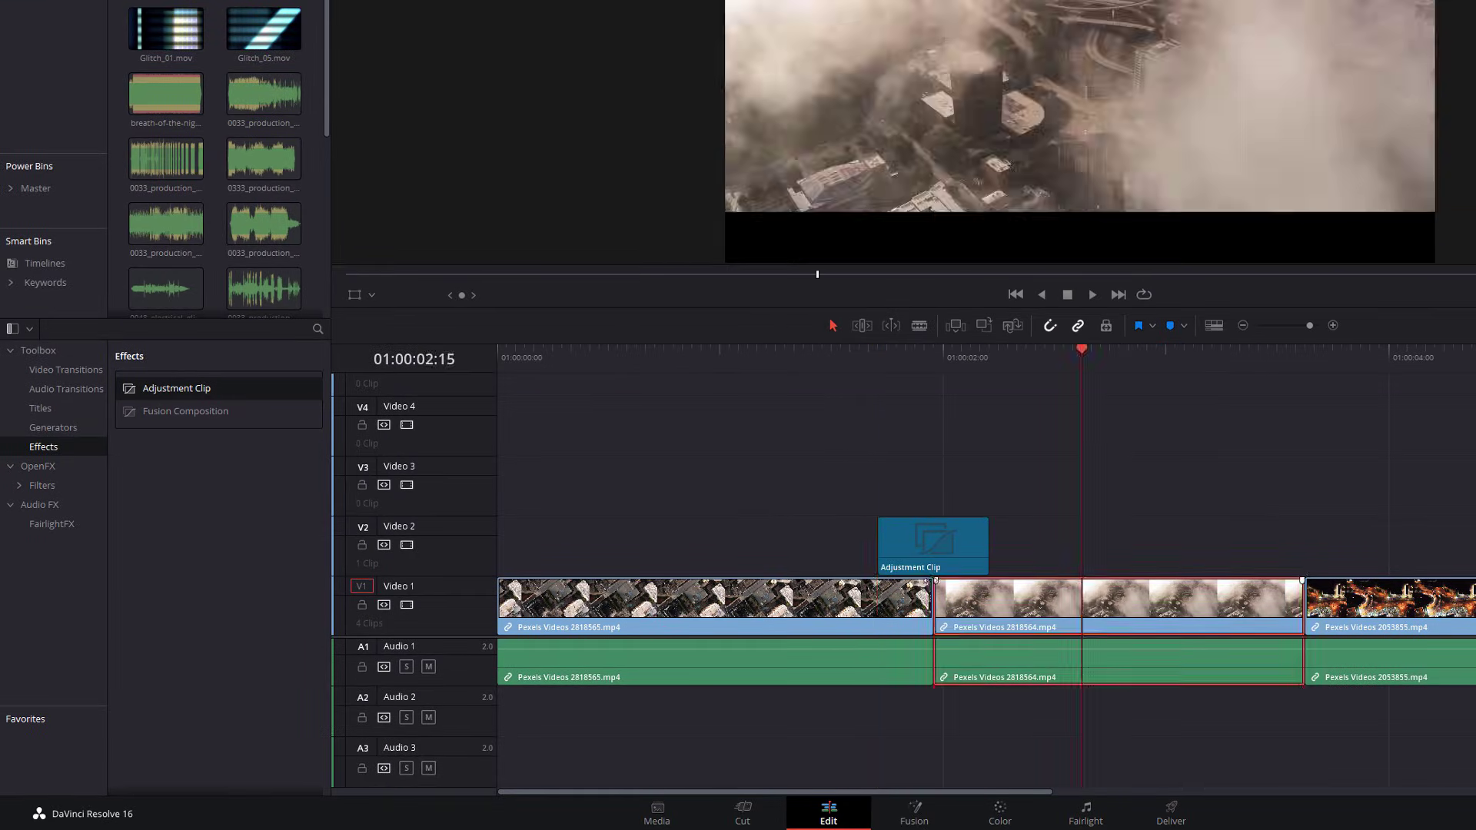
# - Apply the ResolveFX Transform effect Flicker Addition to the adjustment clip on Video 2
pyautogui.click(921, 554)
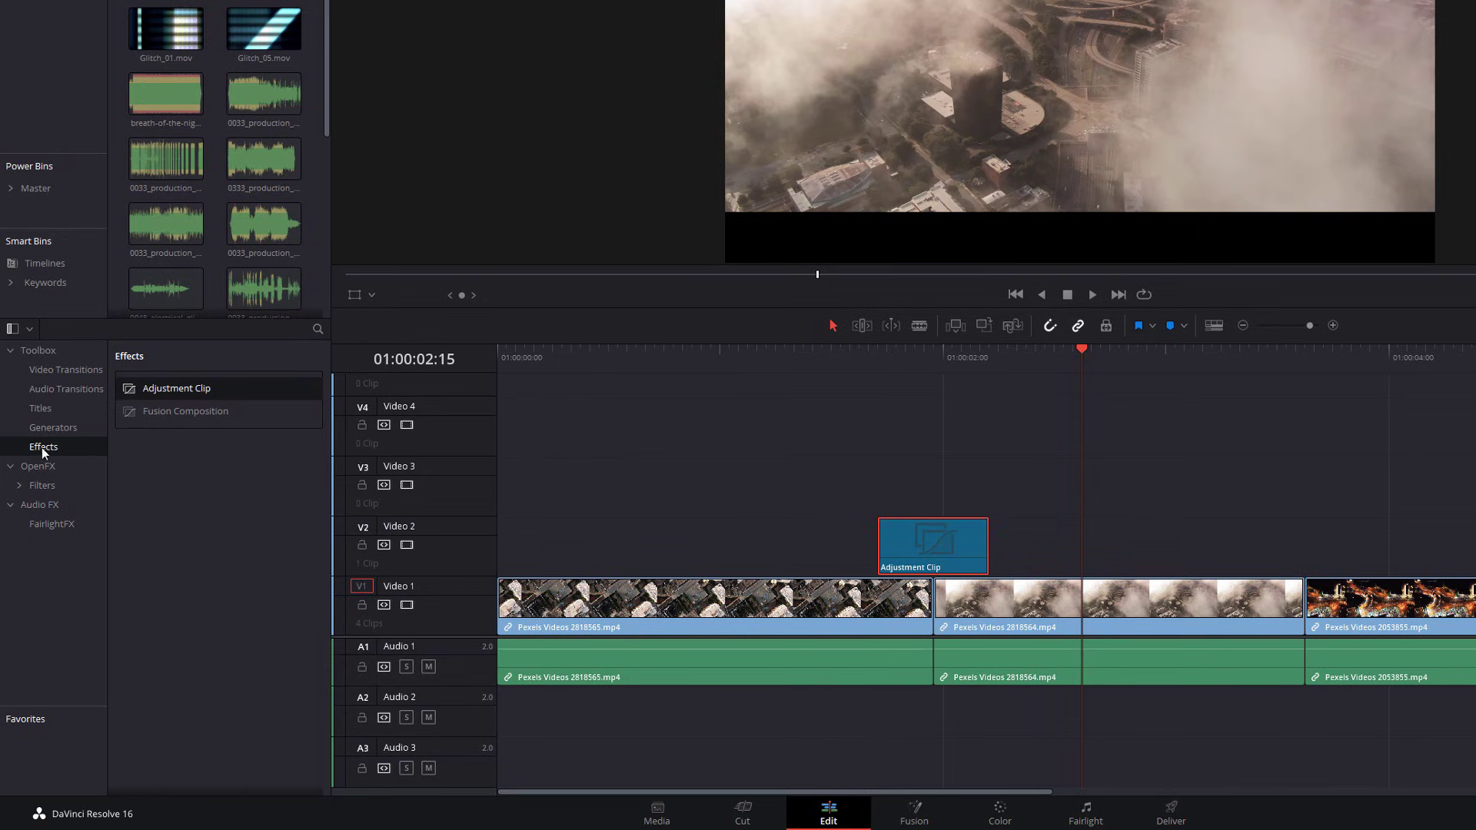
pyautogui.click(38, 470)
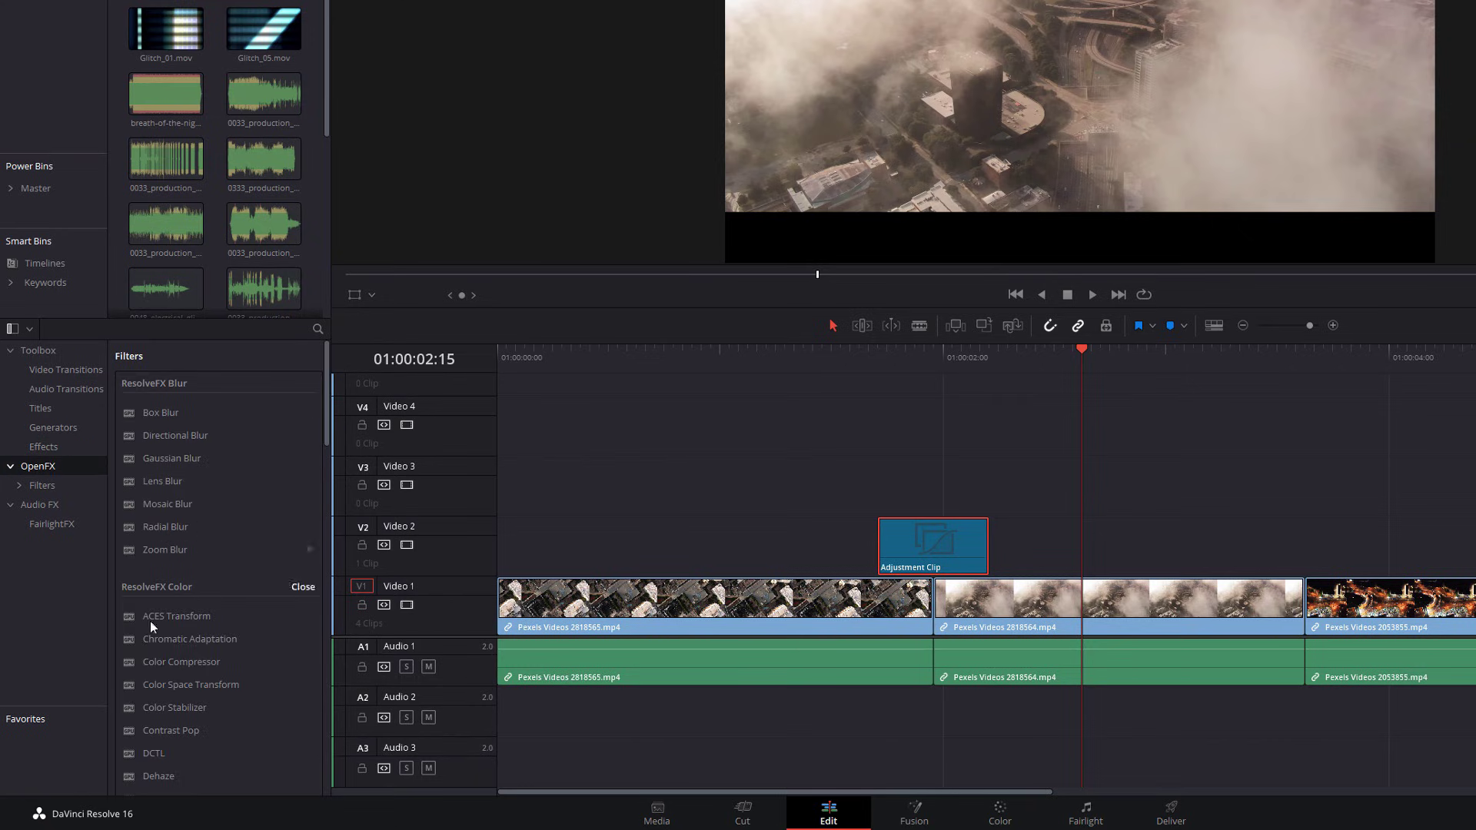
pyautogui.moveTo(324, 369); pyautogui.dragTo(323, 724)
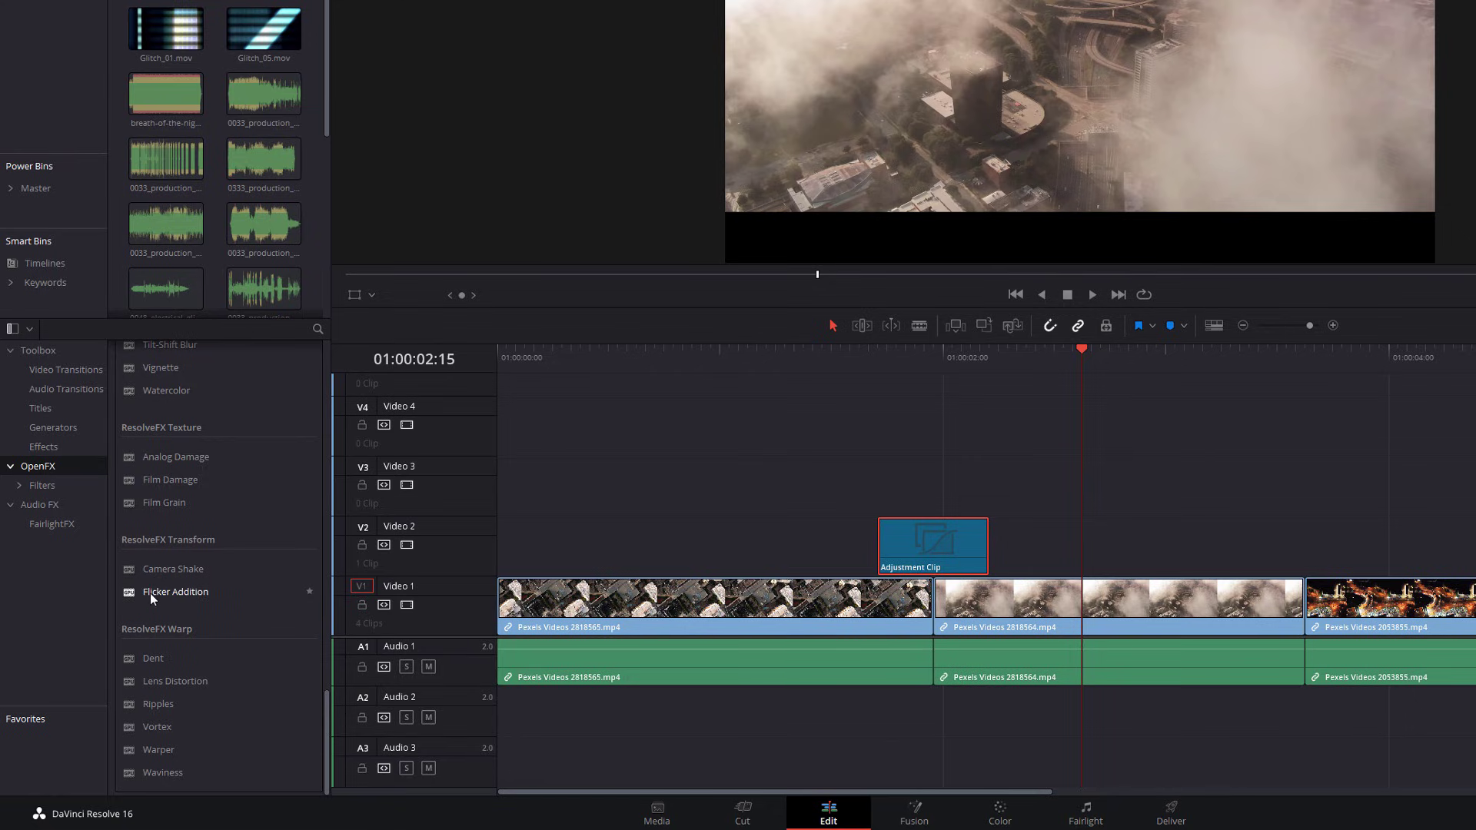
pyautogui.moveTo(150, 592); pyautogui.dragTo(933, 549)
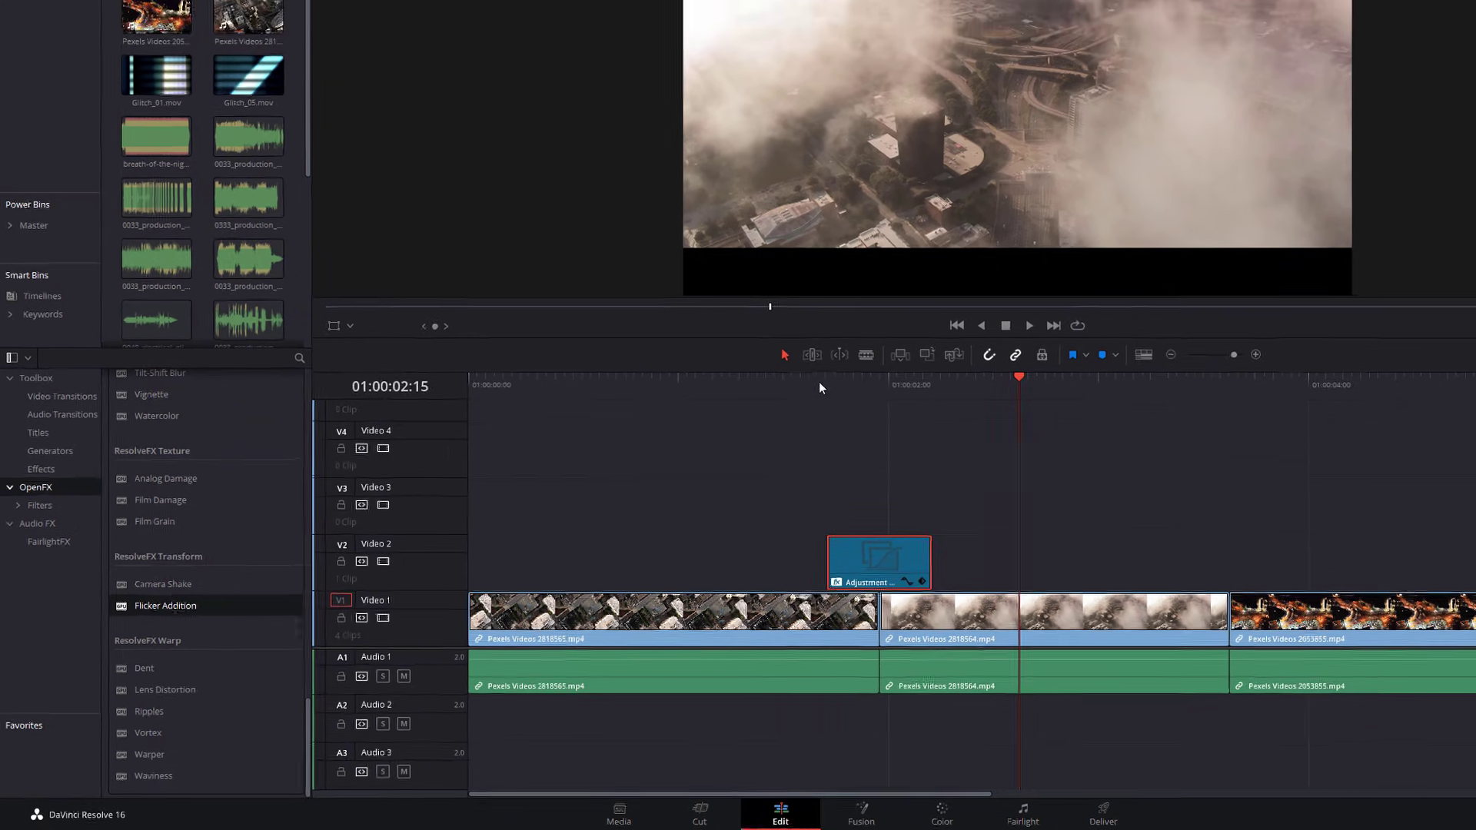
# - Play the timeline across the first cut to preview the flicker effect
pyautogui.click(819, 384)
pyautogui.press('space')
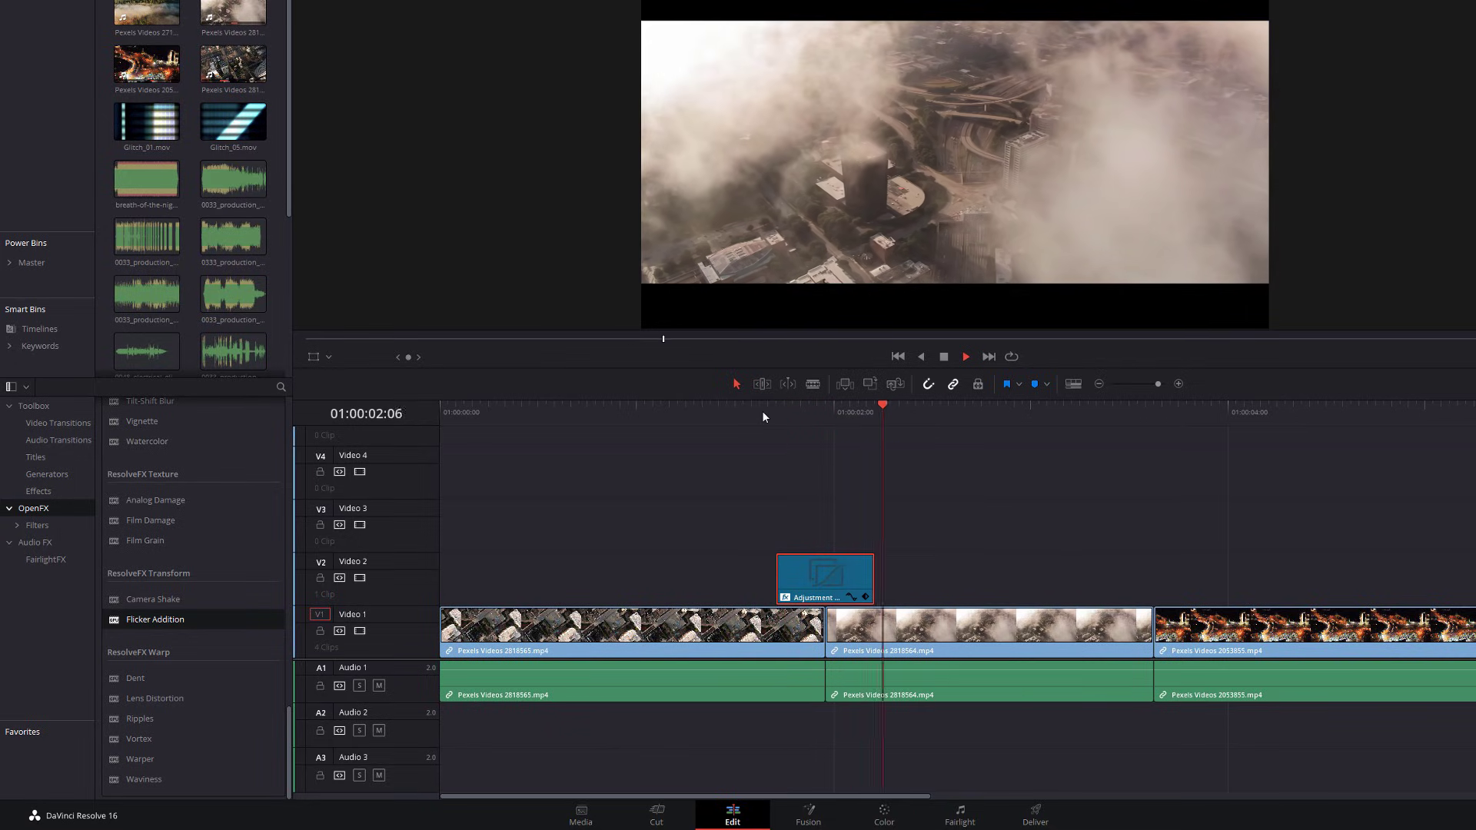
pyautogui.press('space')
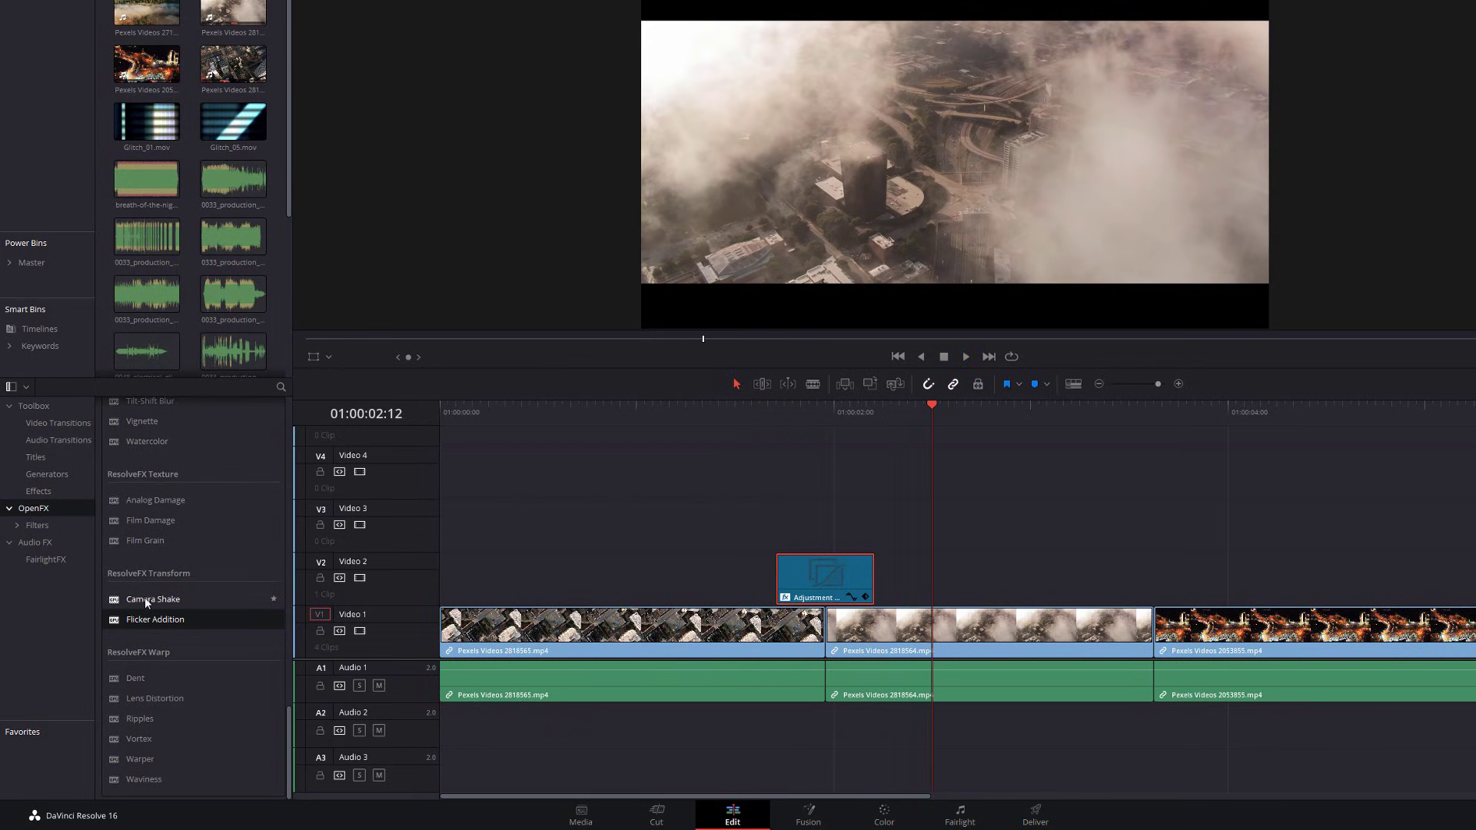
# - Apply the Camera Shake effect to the adjustment clip and preview the shake across the first cut
pyautogui.moveTo(153, 600); pyautogui.dragTo(839, 574)
pyautogui.click(751, 412)
pyautogui.press('space')
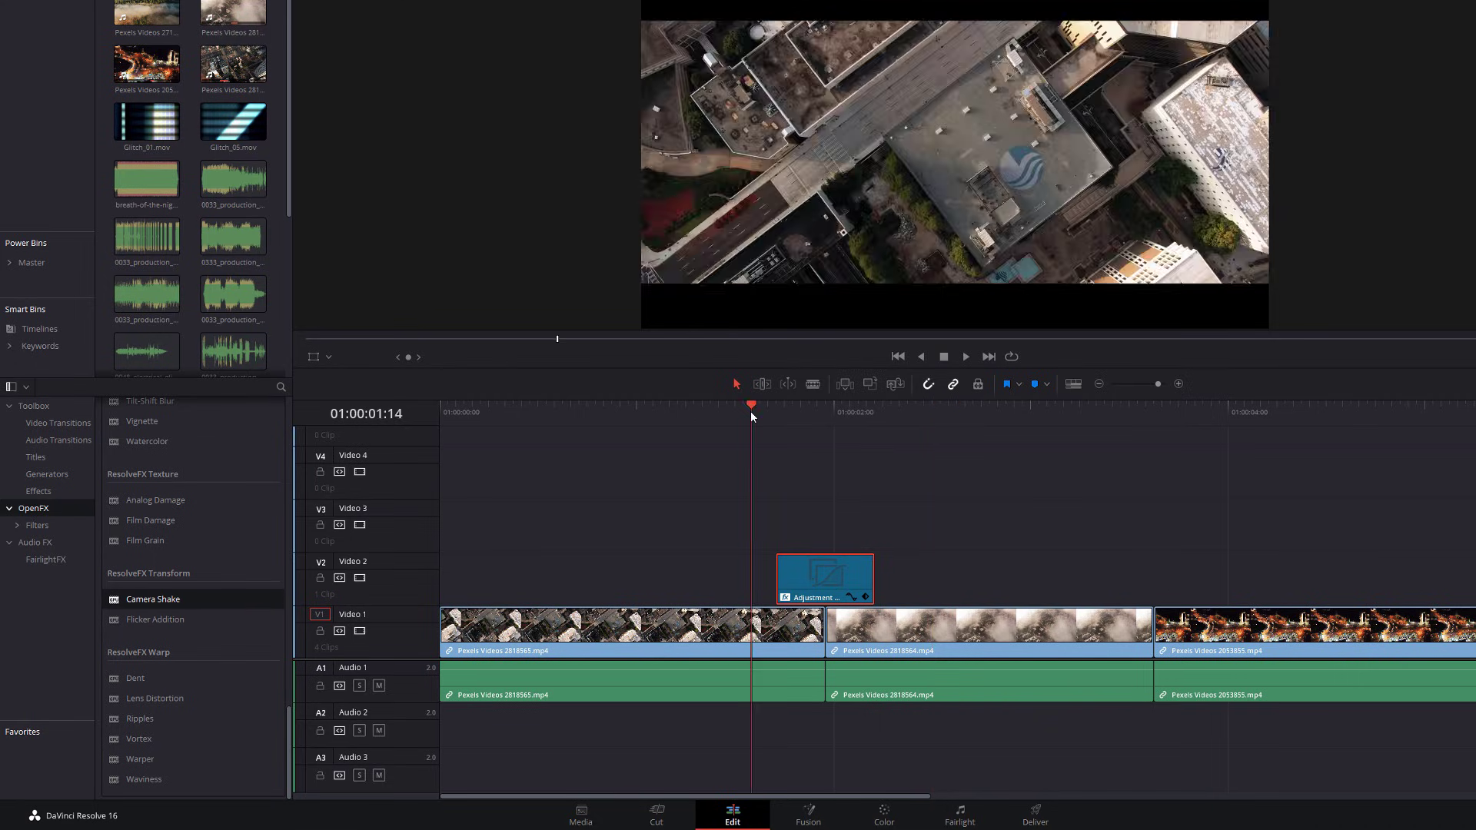
pyautogui.click(751, 412)
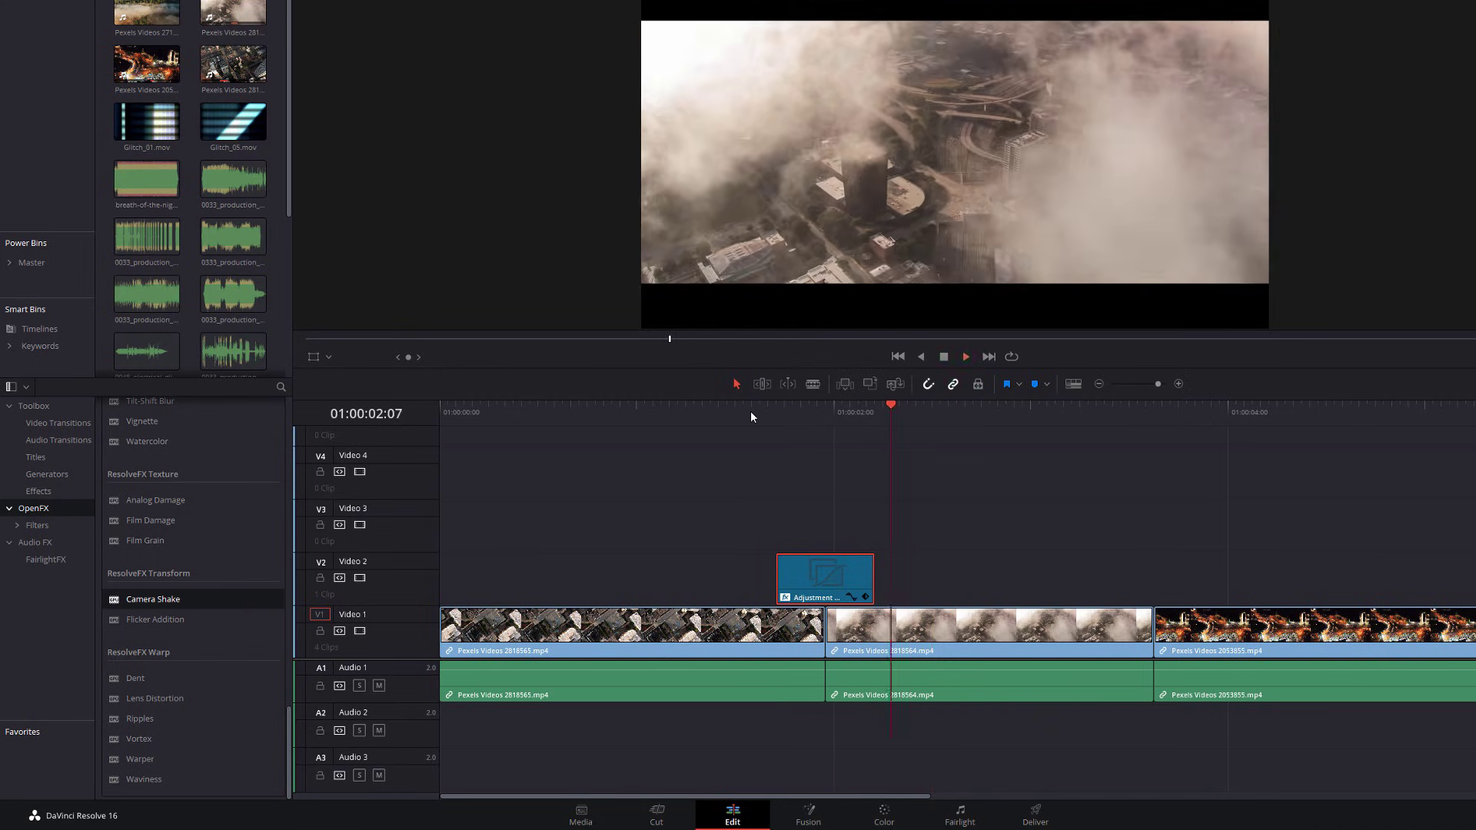
pyautogui.click(751, 412)
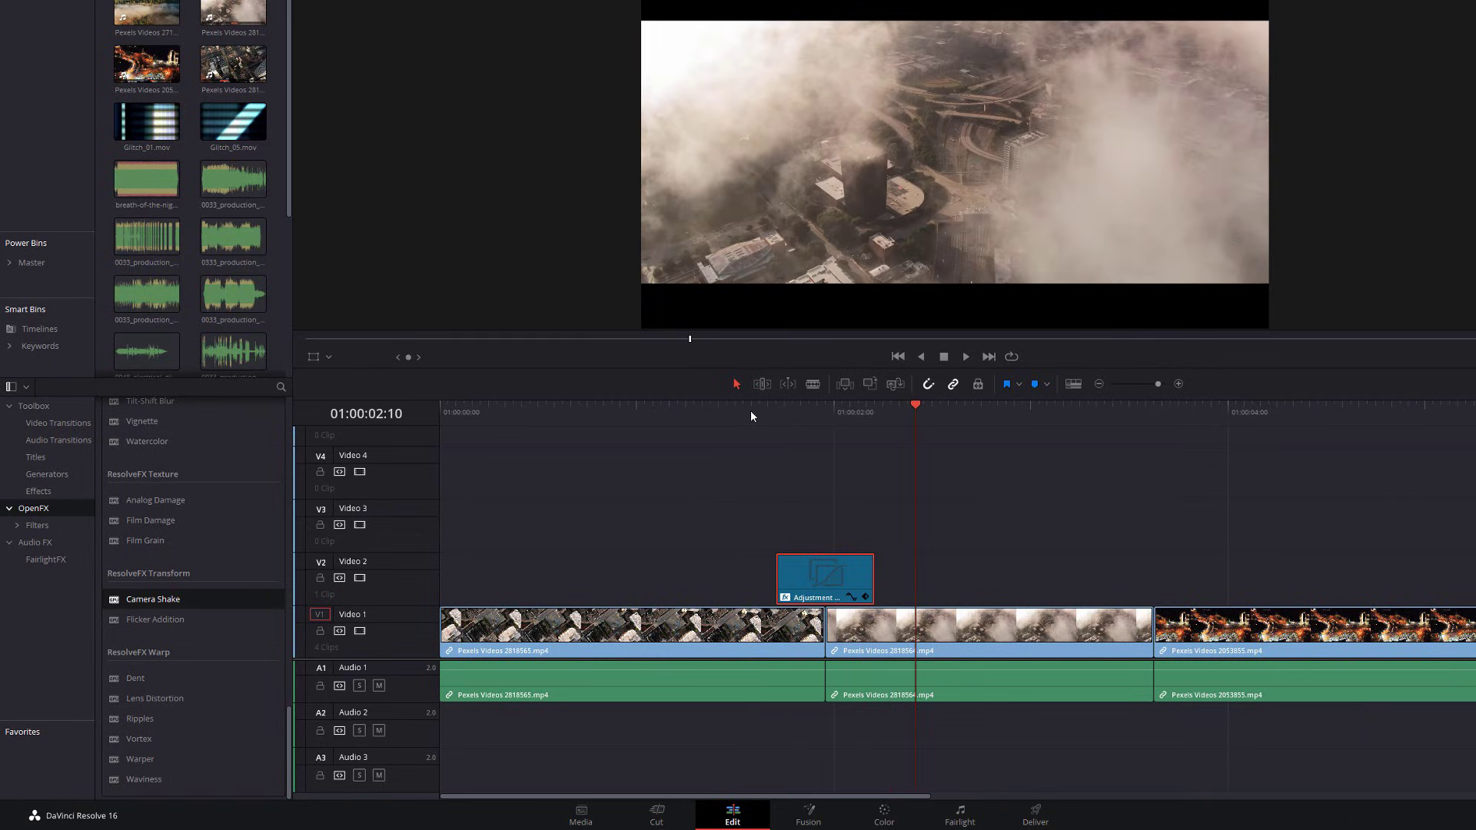
pyautogui.click(728, 450)
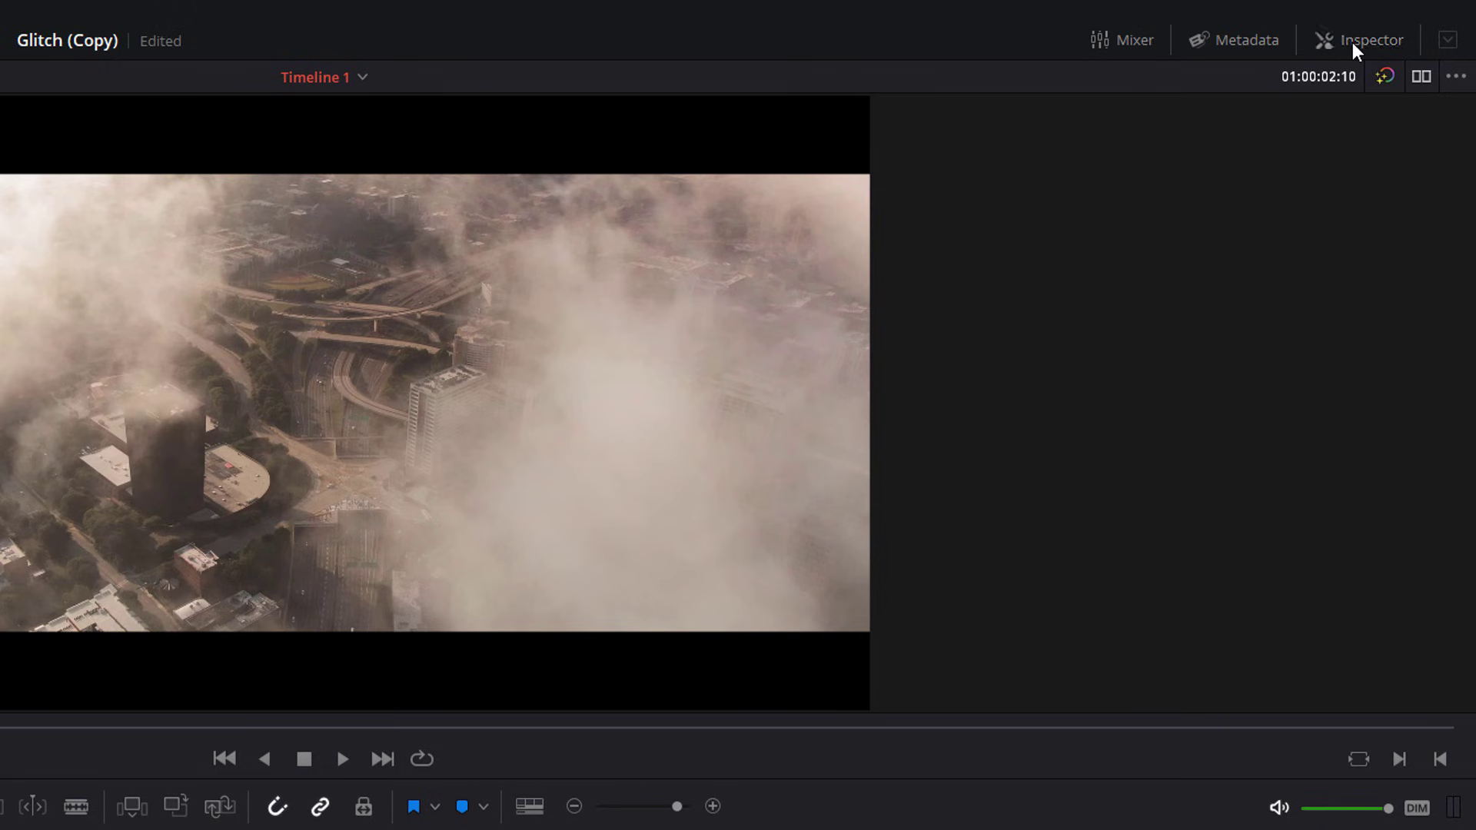
# - Show the adjustment clip's OpenFX settings and raise the Camera Shake effect's Motion Scale to its maximum
pyautogui.click(1353, 43)
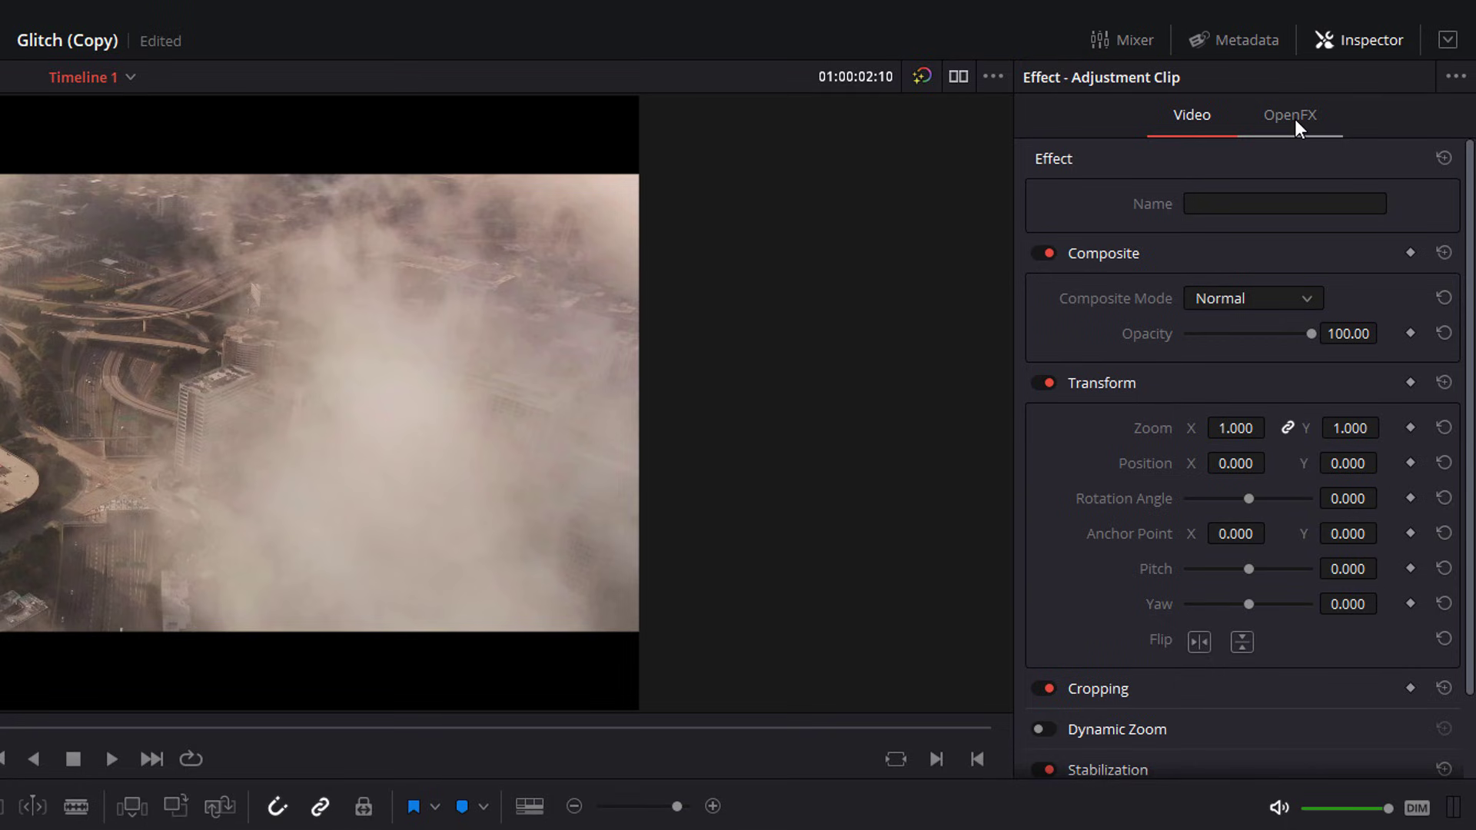
pyautogui.click(1295, 120)
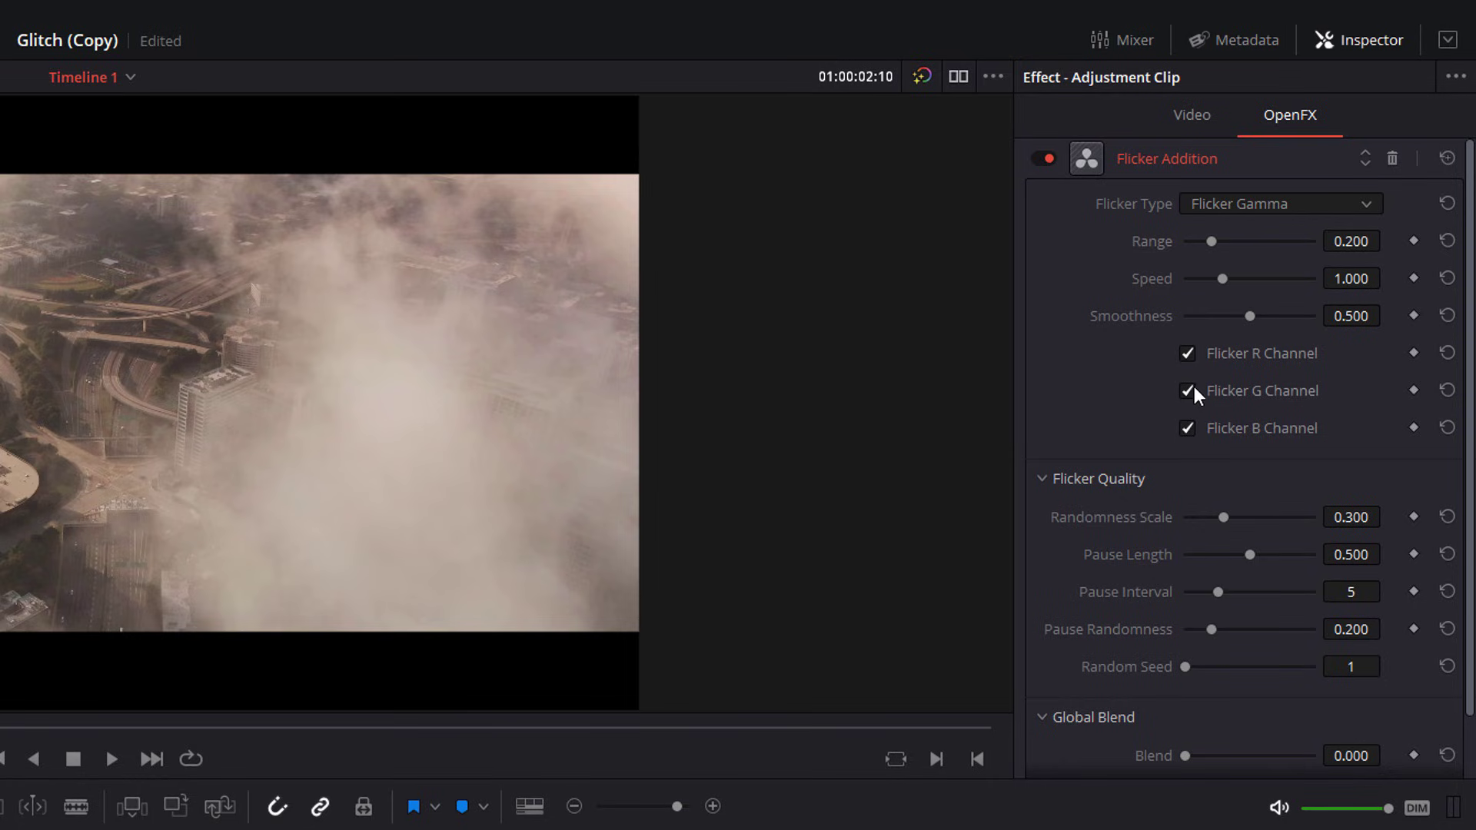
pyautogui.scroll(-2, 1151, 332)
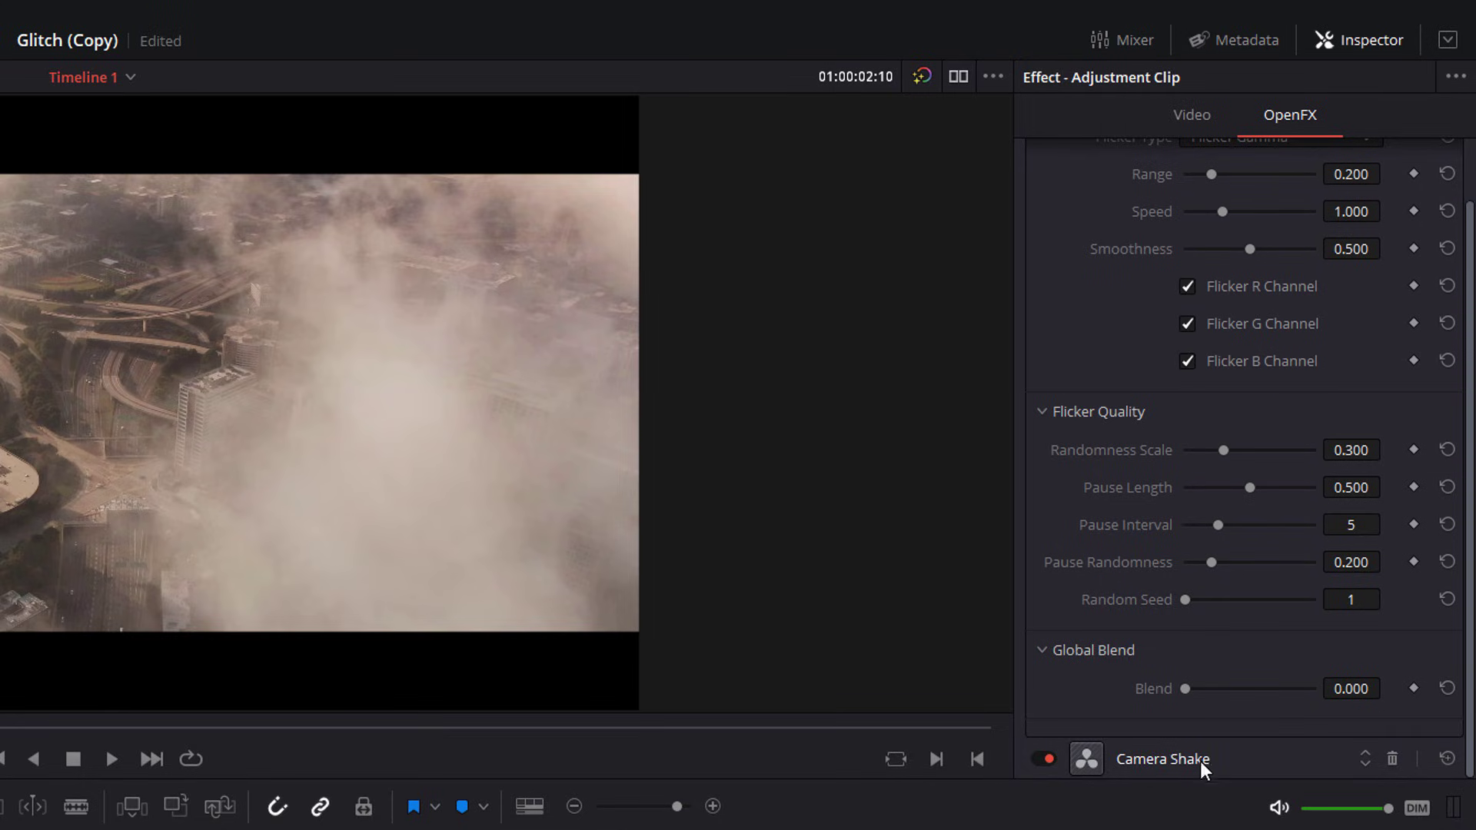
pyautogui.click(1148, 761)
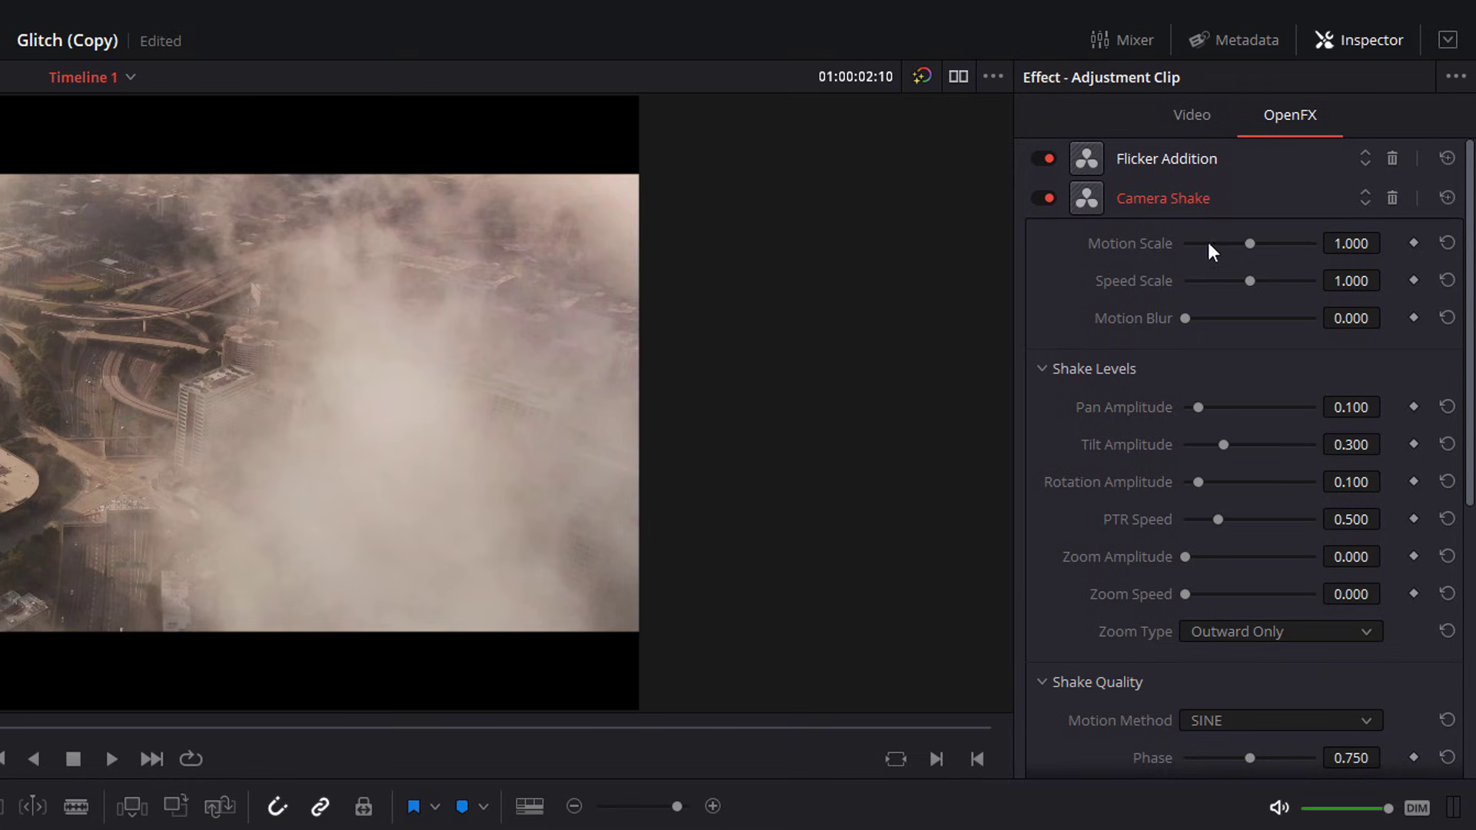
pyautogui.moveTo(1247, 244); pyautogui.dragTo(1316, 245)
# - Set Camera Shake's Motion Method to Square Wave and change the Border Type used for its blanking handling
pyautogui.scroll(-3, 1226, 433)
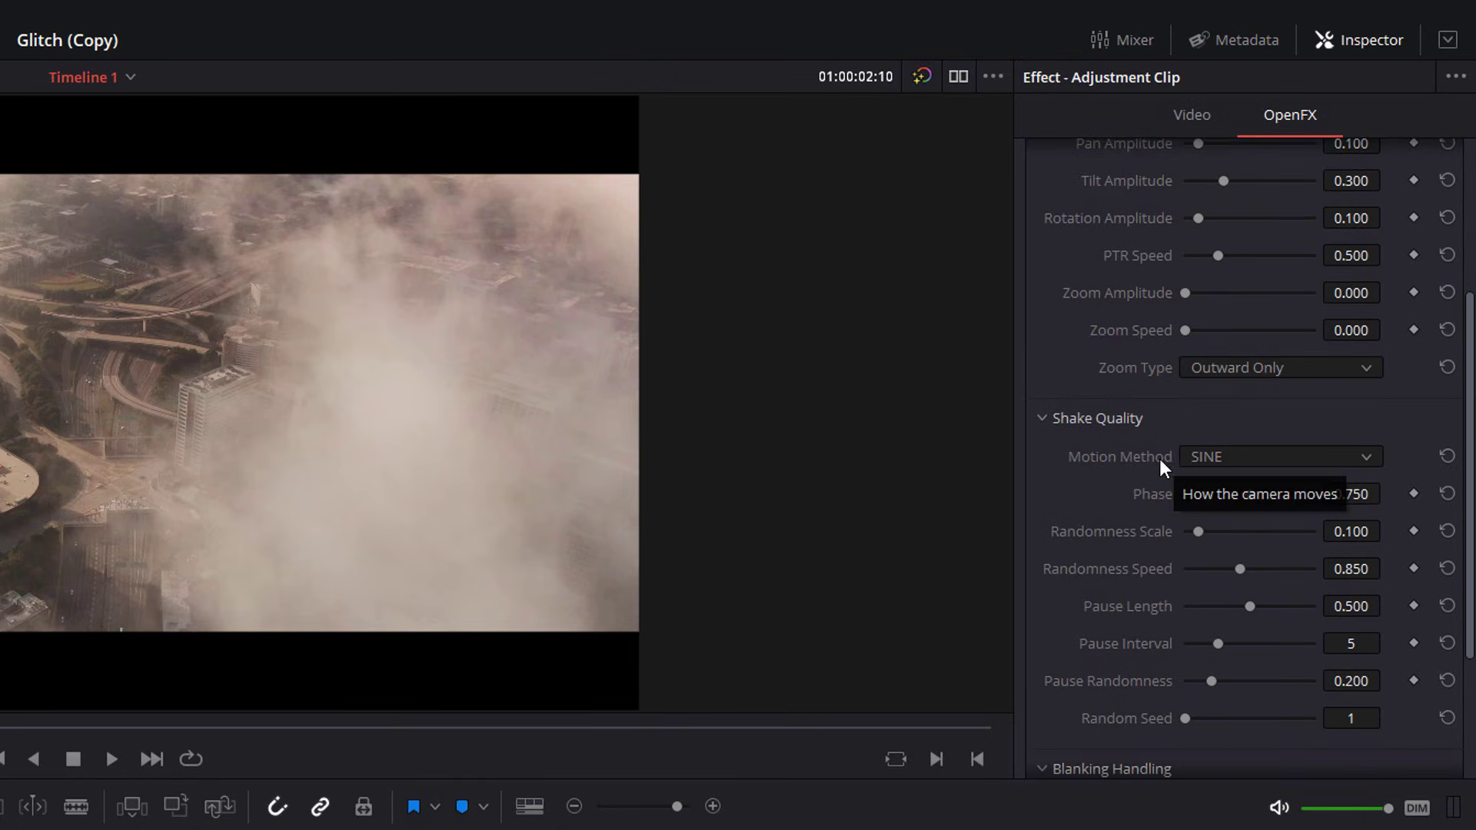
pyautogui.click(1230, 456)
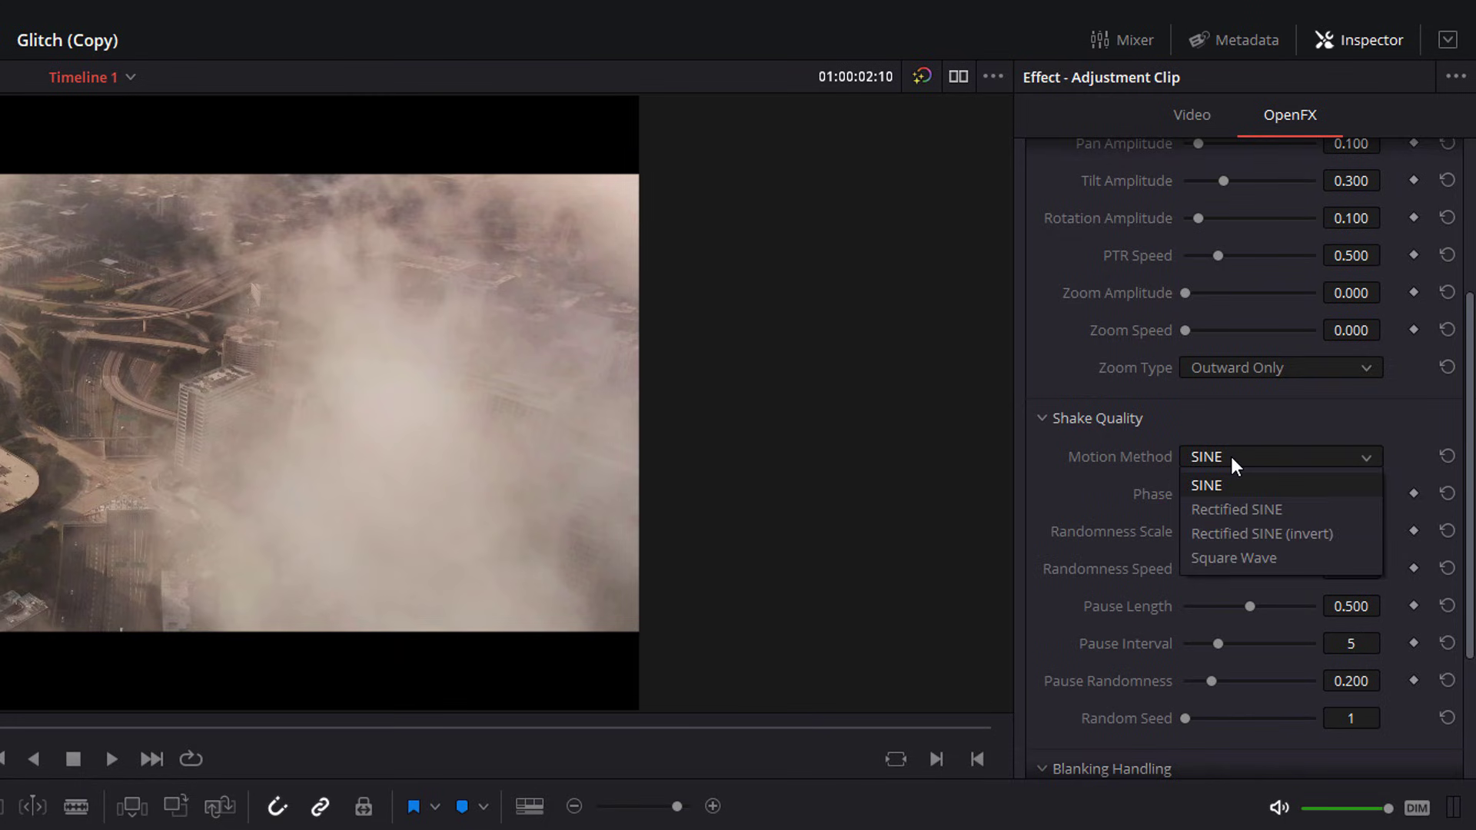
pyautogui.click(1239, 559)
pyautogui.scroll(-2, 1238, 560)
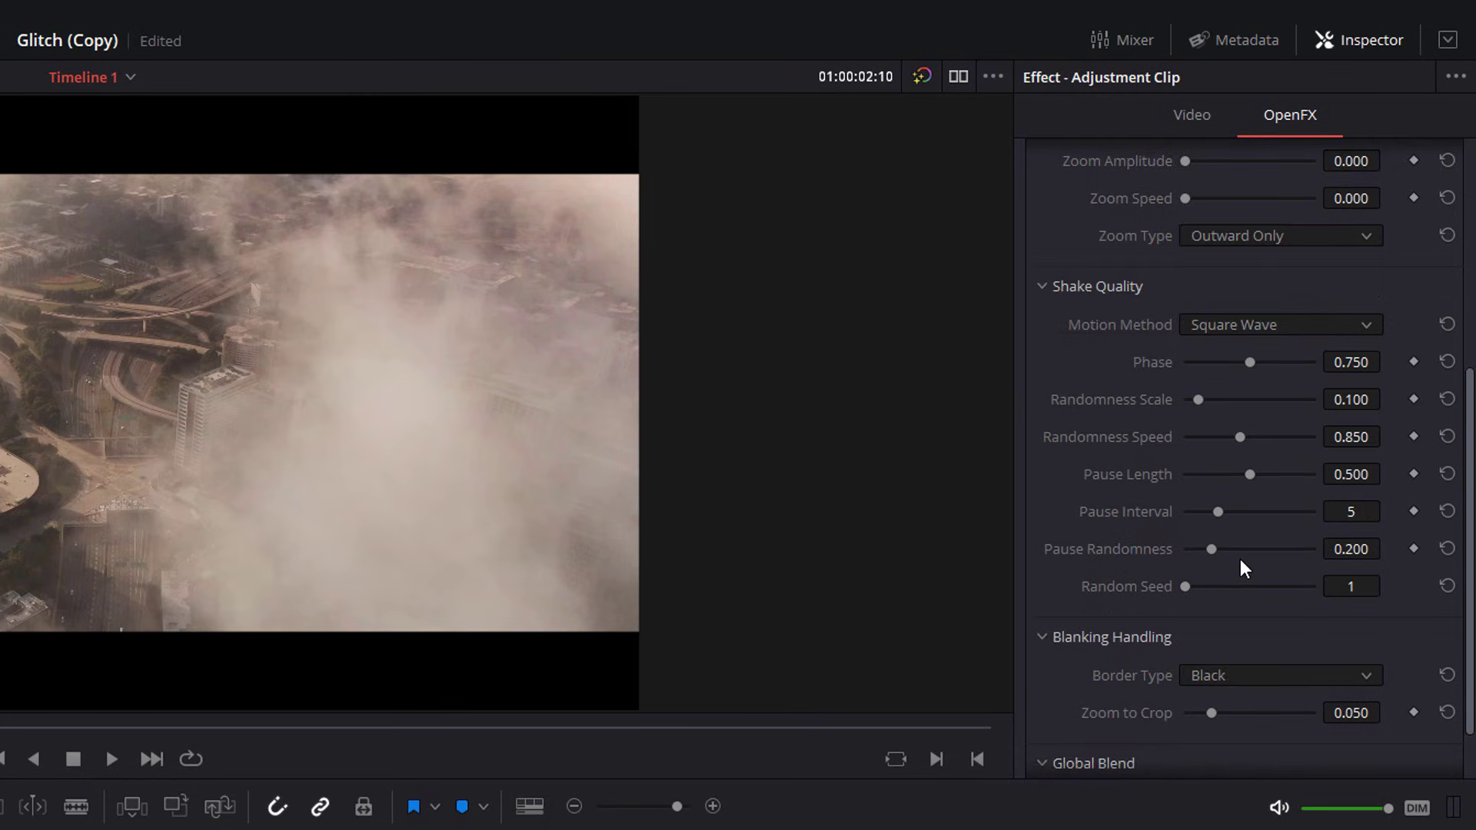
pyautogui.scroll(-1, 1239, 559)
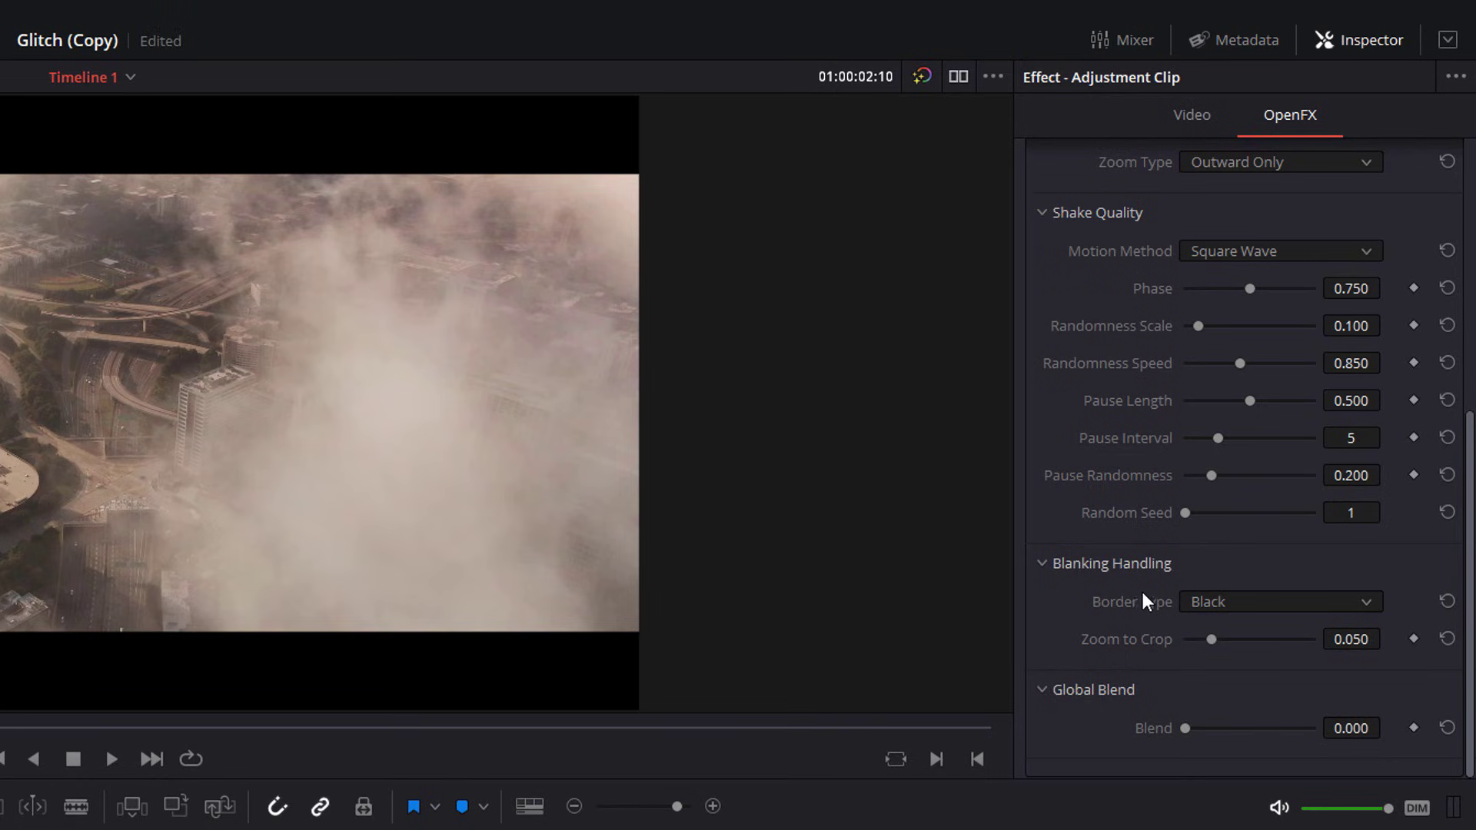
pyautogui.click(1226, 606)
pyautogui.click(1233, 679)
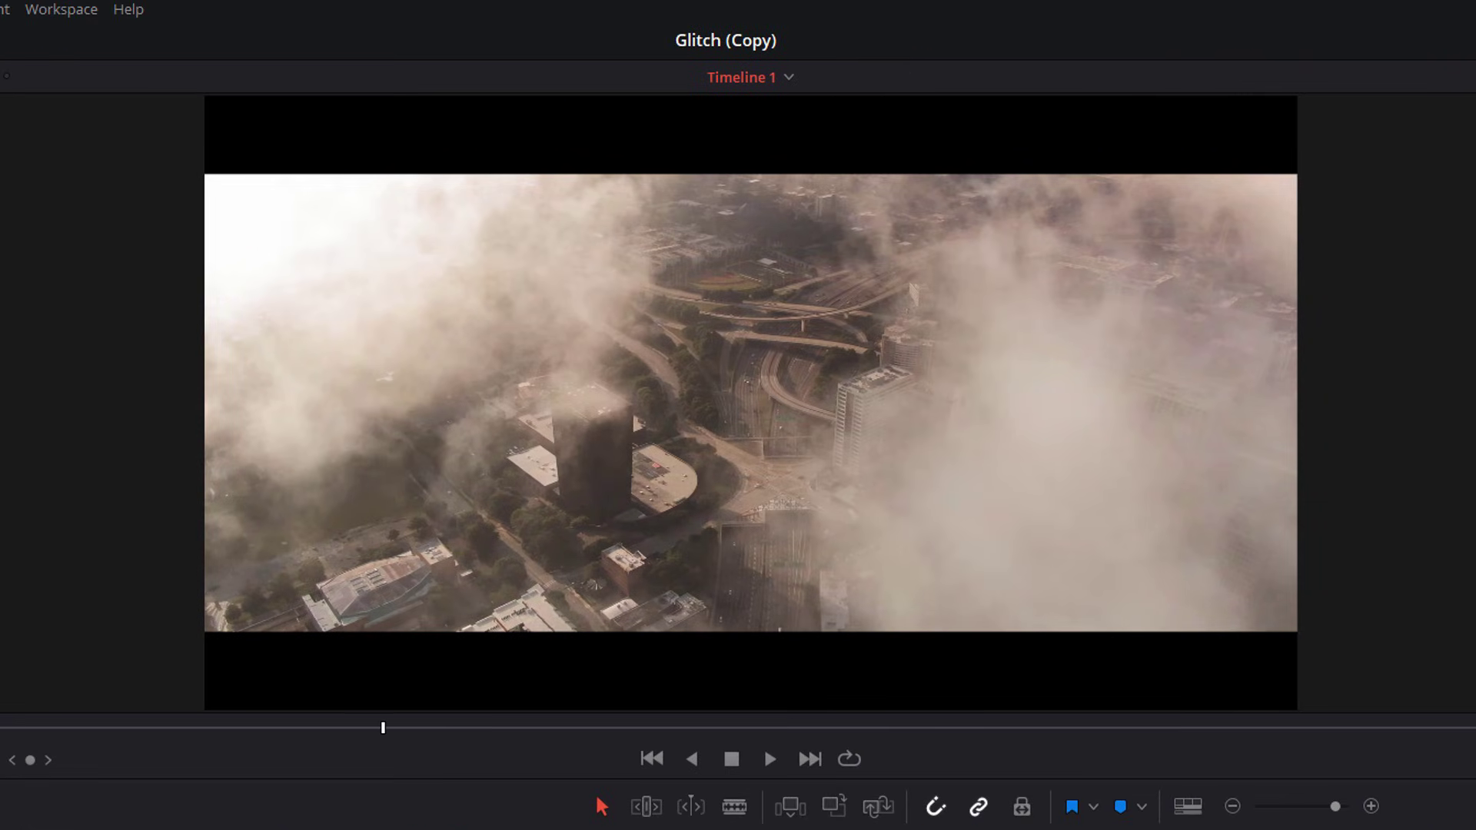
# - Play the first cut again to review the transition with the adjusted camera shake
pyautogui.press('Up')
pyautogui.press('space')
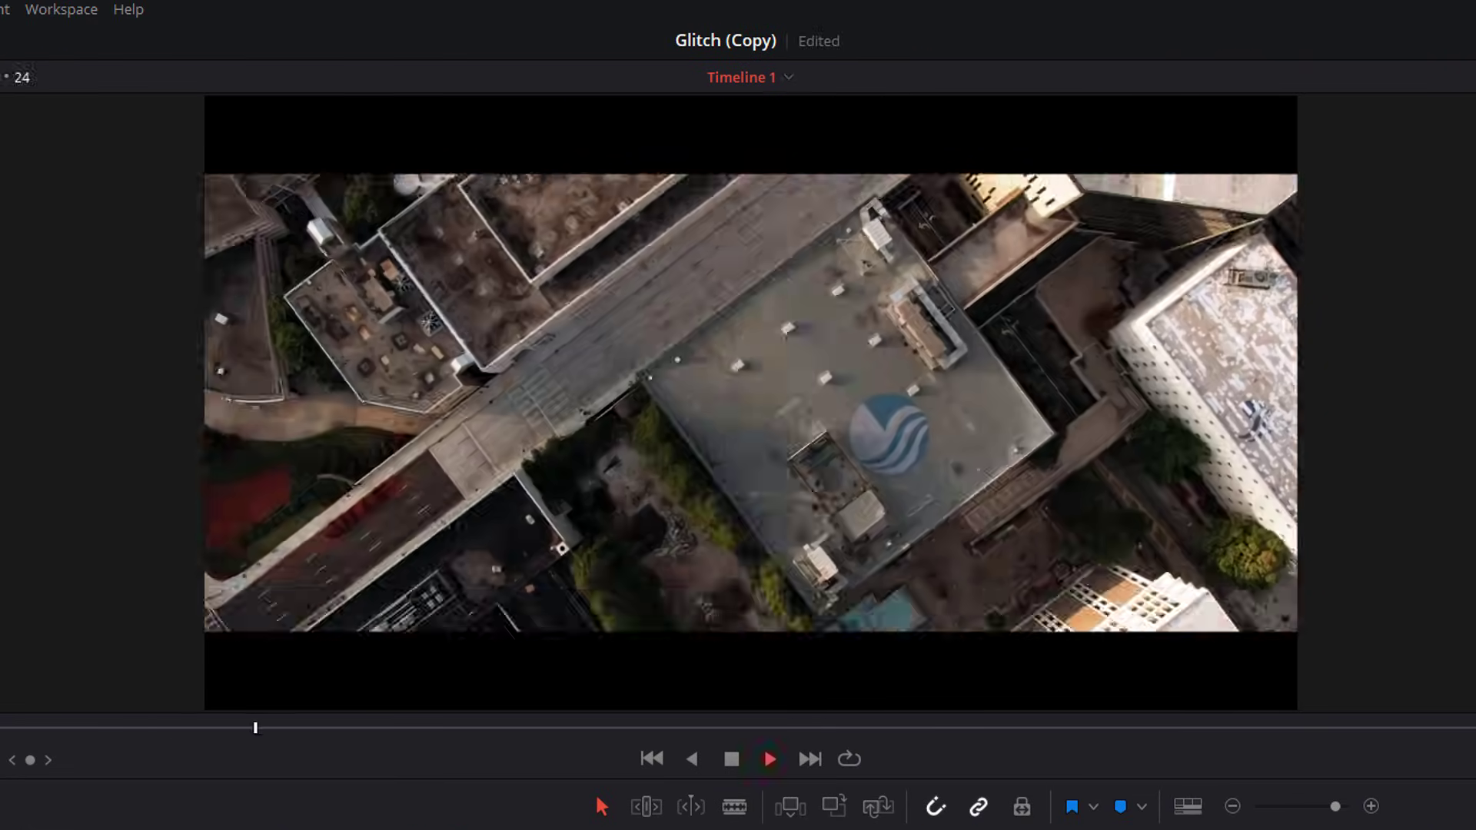
pyautogui.press('Up')
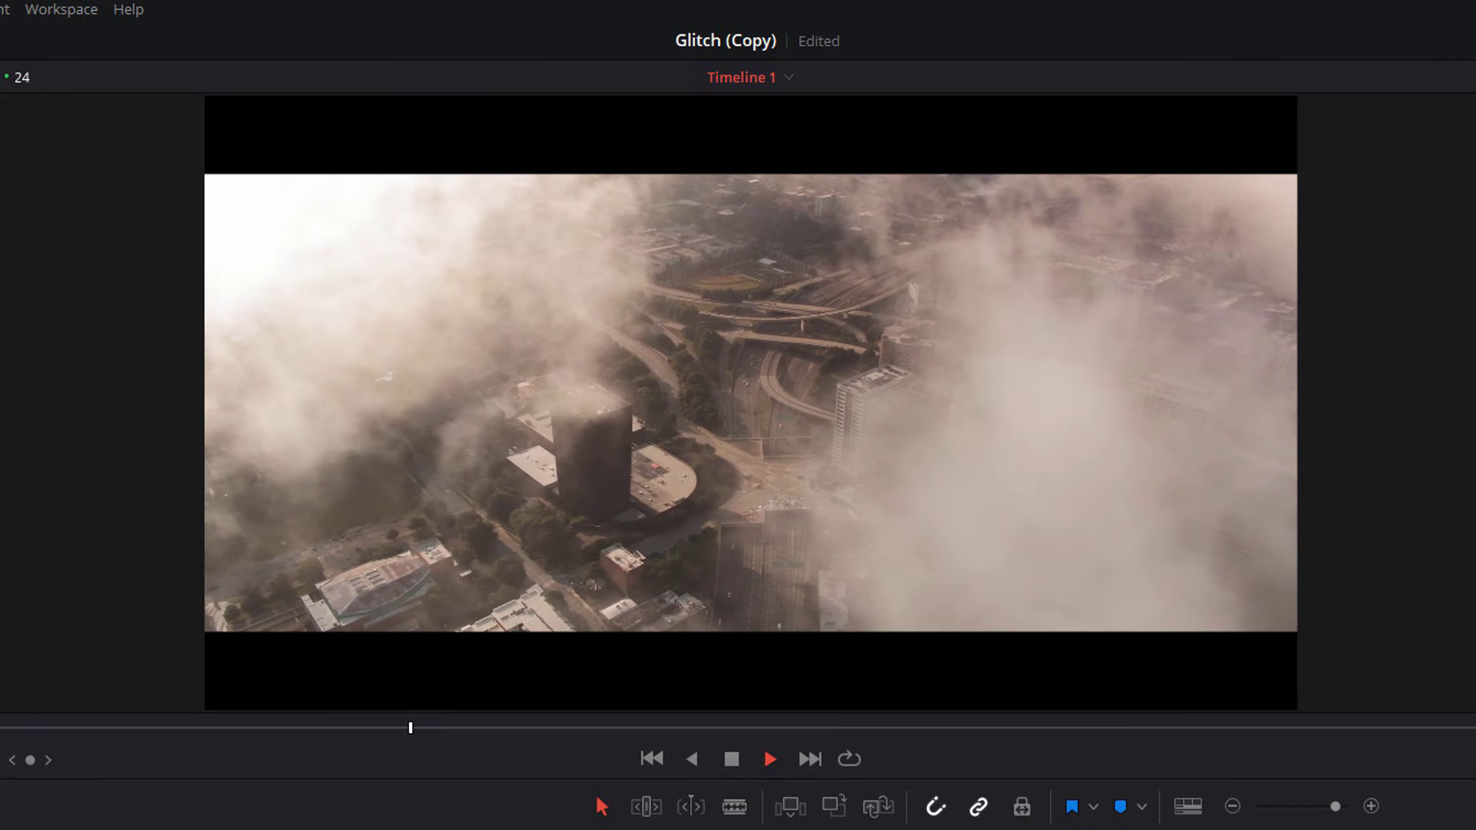
pyautogui.press('space')
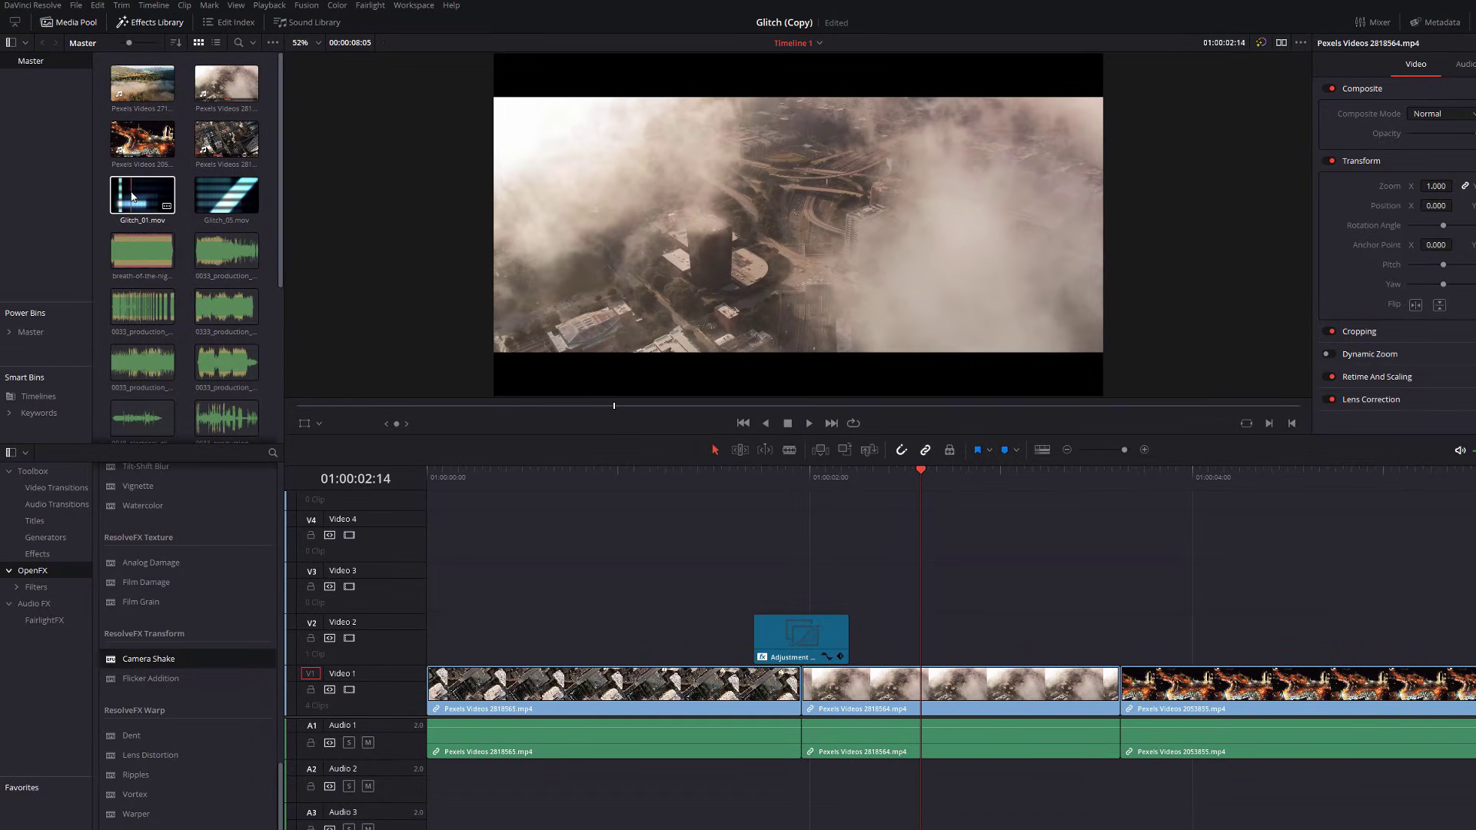
# - Place Glitch_01.mov on Video 3 directly above the adjustment clip, matching its length, and preview the transition
pyautogui.moveTo(132, 197); pyautogui.dragTo(730, 581)
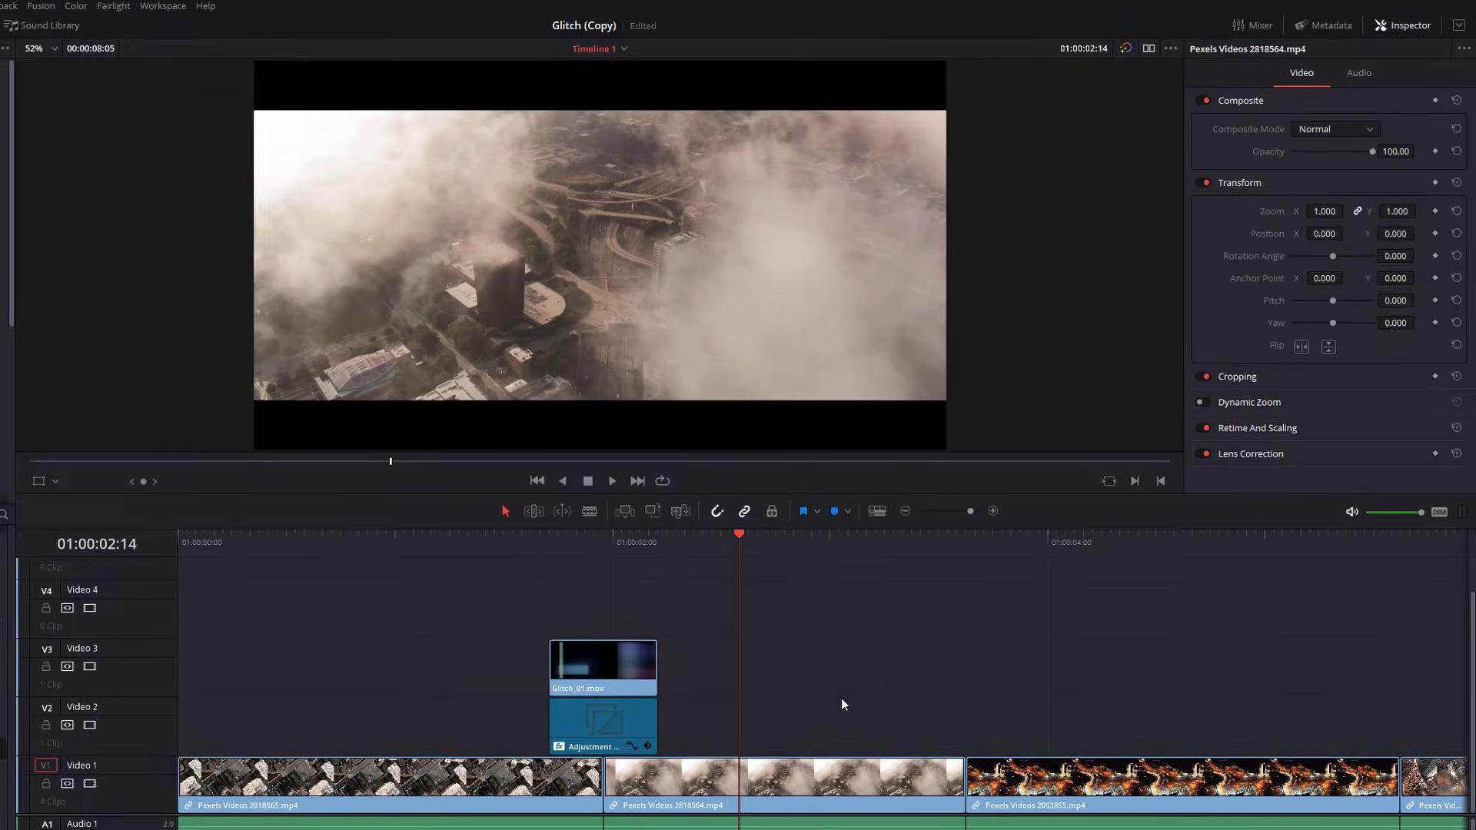
pyautogui.click(498, 538)
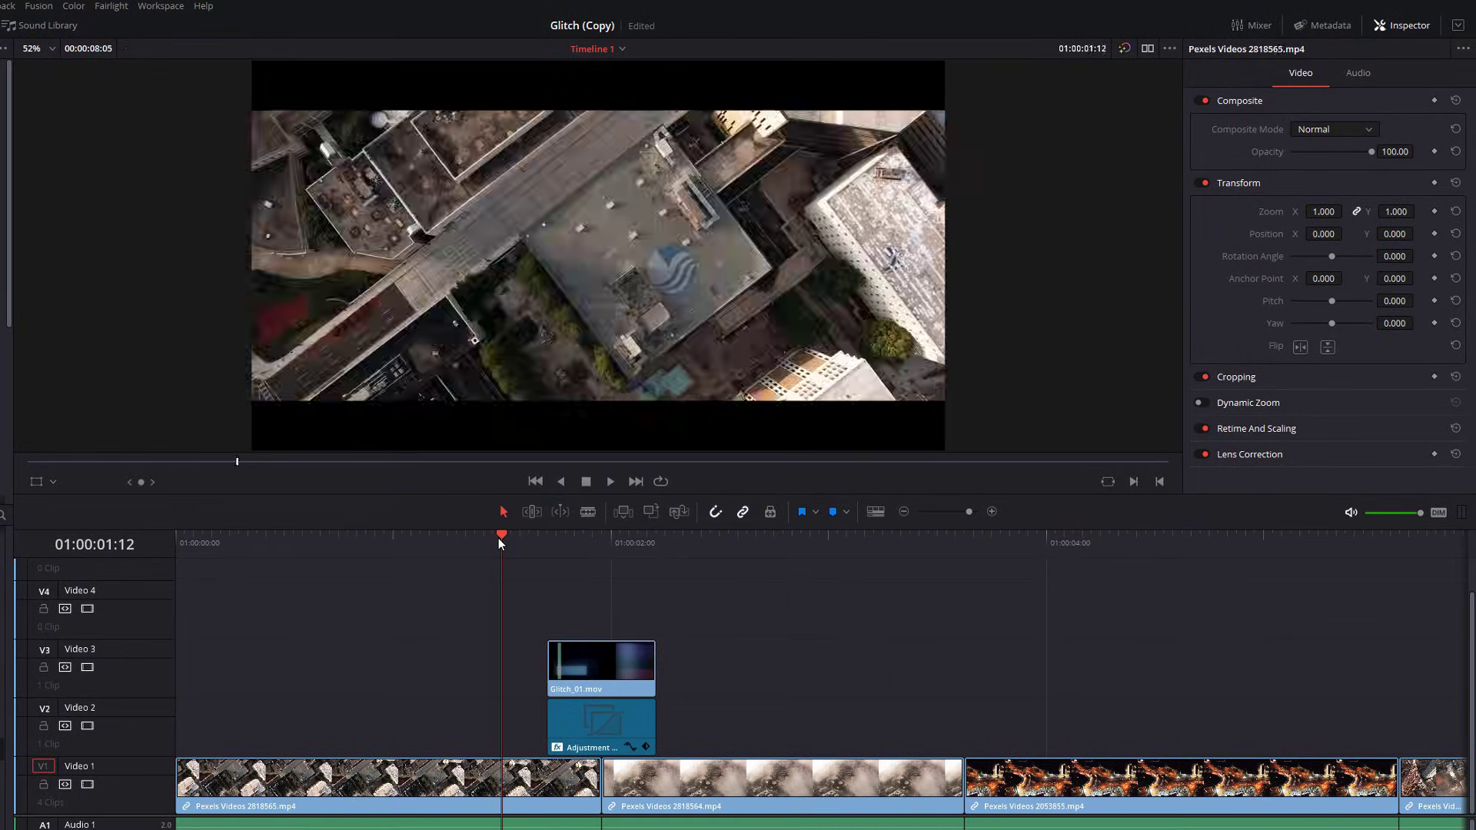
pyautogui.press('space')
pyautogui.press('space')
# - Select Glitch_01.mov on Video 3 and scrub the playhead across it to examine how the overlay covers the first cut
pyautogui.click(580, 677)
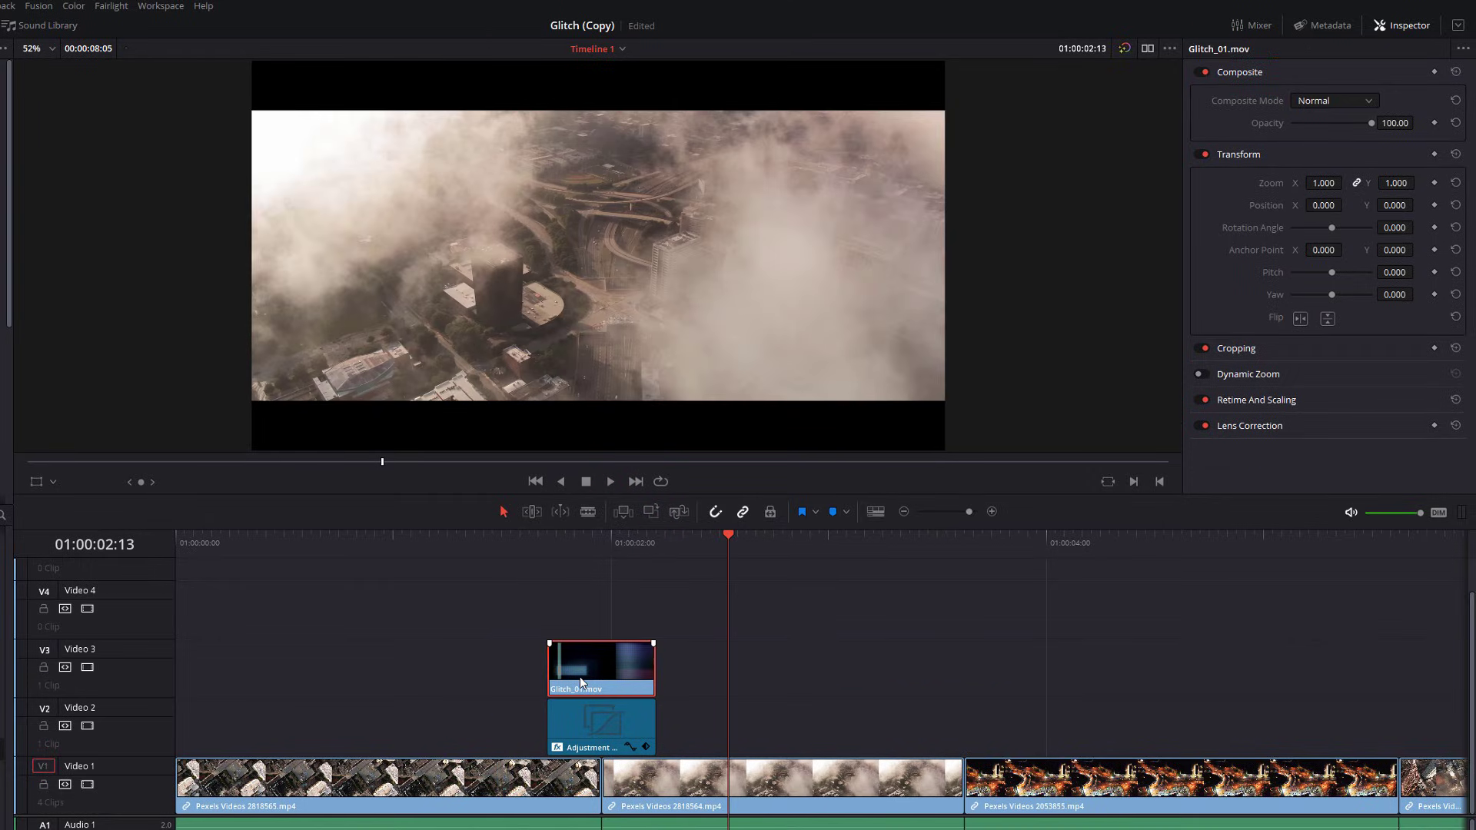
pyautogui.click(610, 546)
pyautogui.click(561, 549)
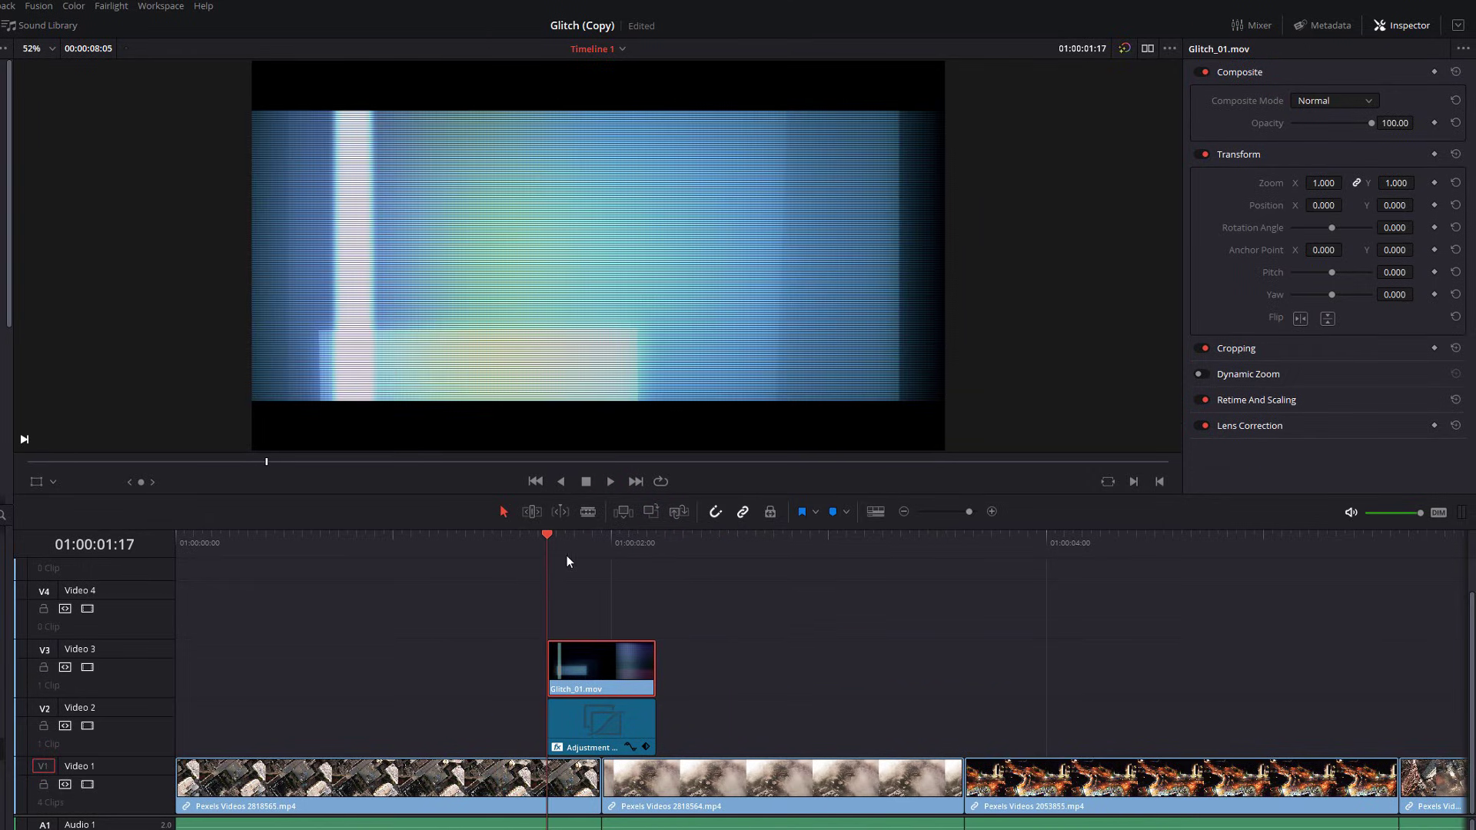
pyautogui.click(605, 548)
pyautogui.click(629, 558)
pyautogui.click(638, 560)
pyautogui.click(602, 566)
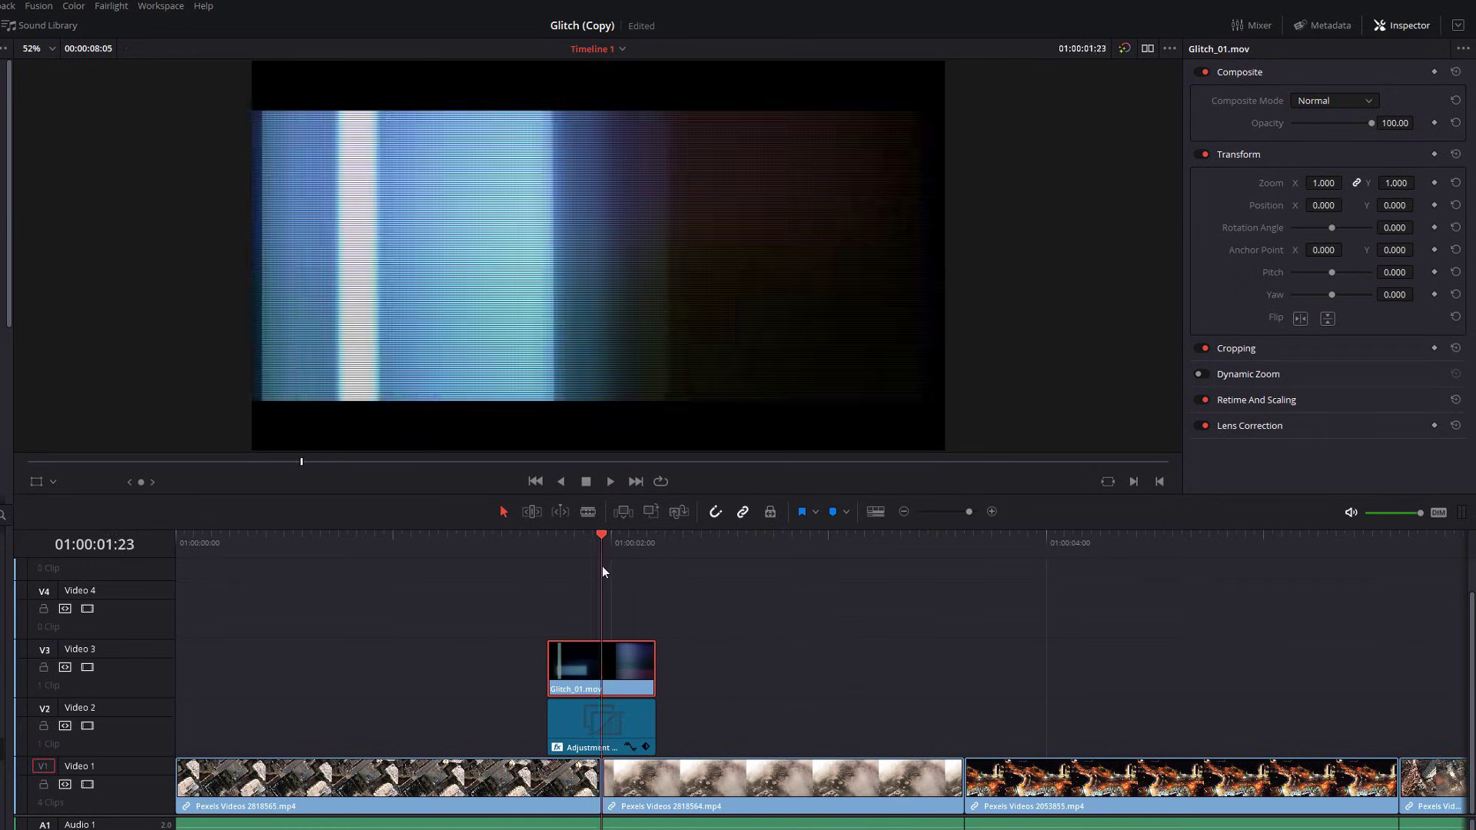
pyautogui.click(567, 573)
pyautogui.click(579, 565)
pyautogui.click(583, 566)
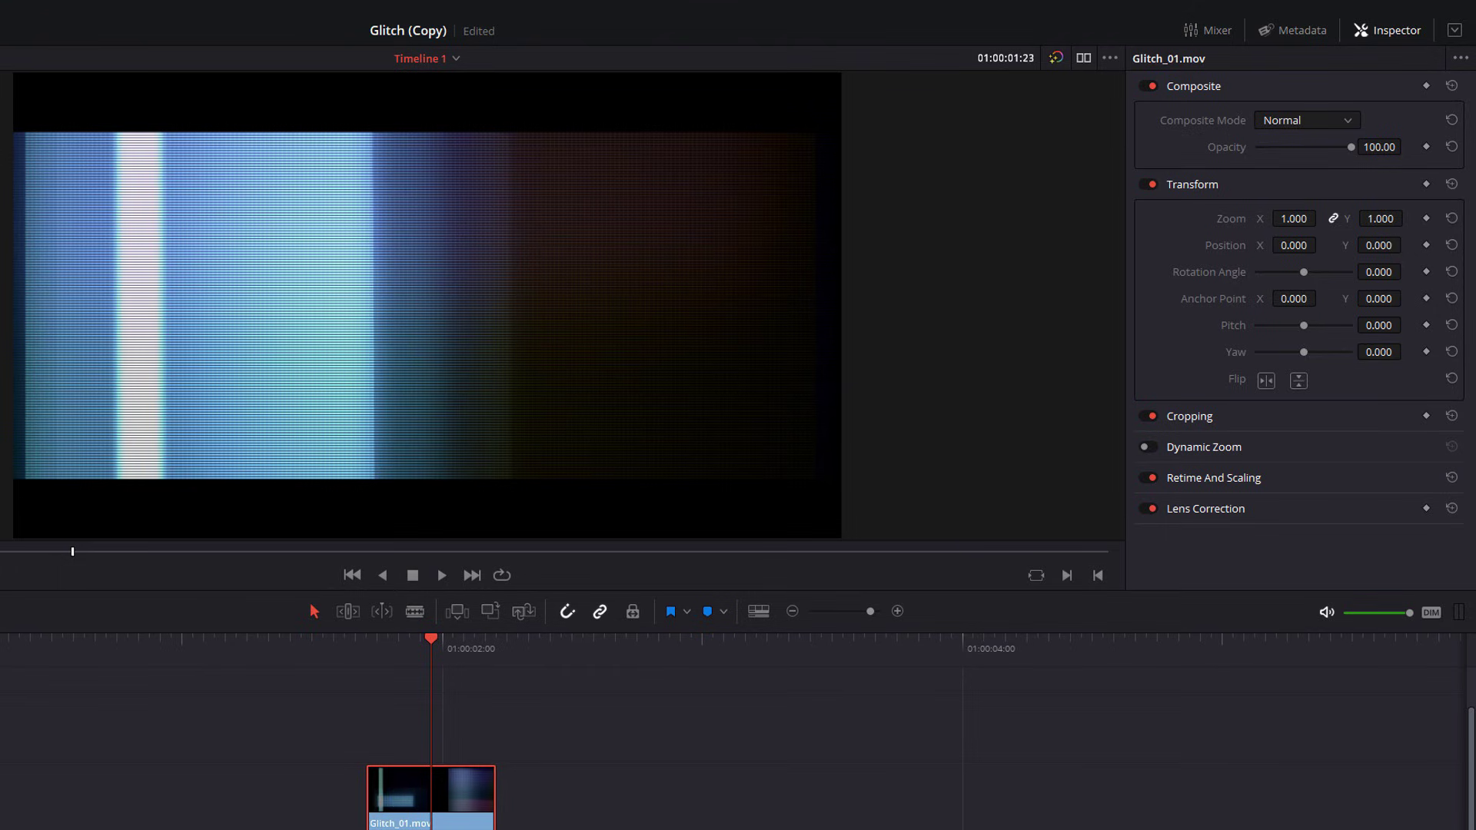
# - Try the Color Dodge, Difference and Exclusion composite modes on Glitch_01.mov
pyautogui.click(1349, 121)
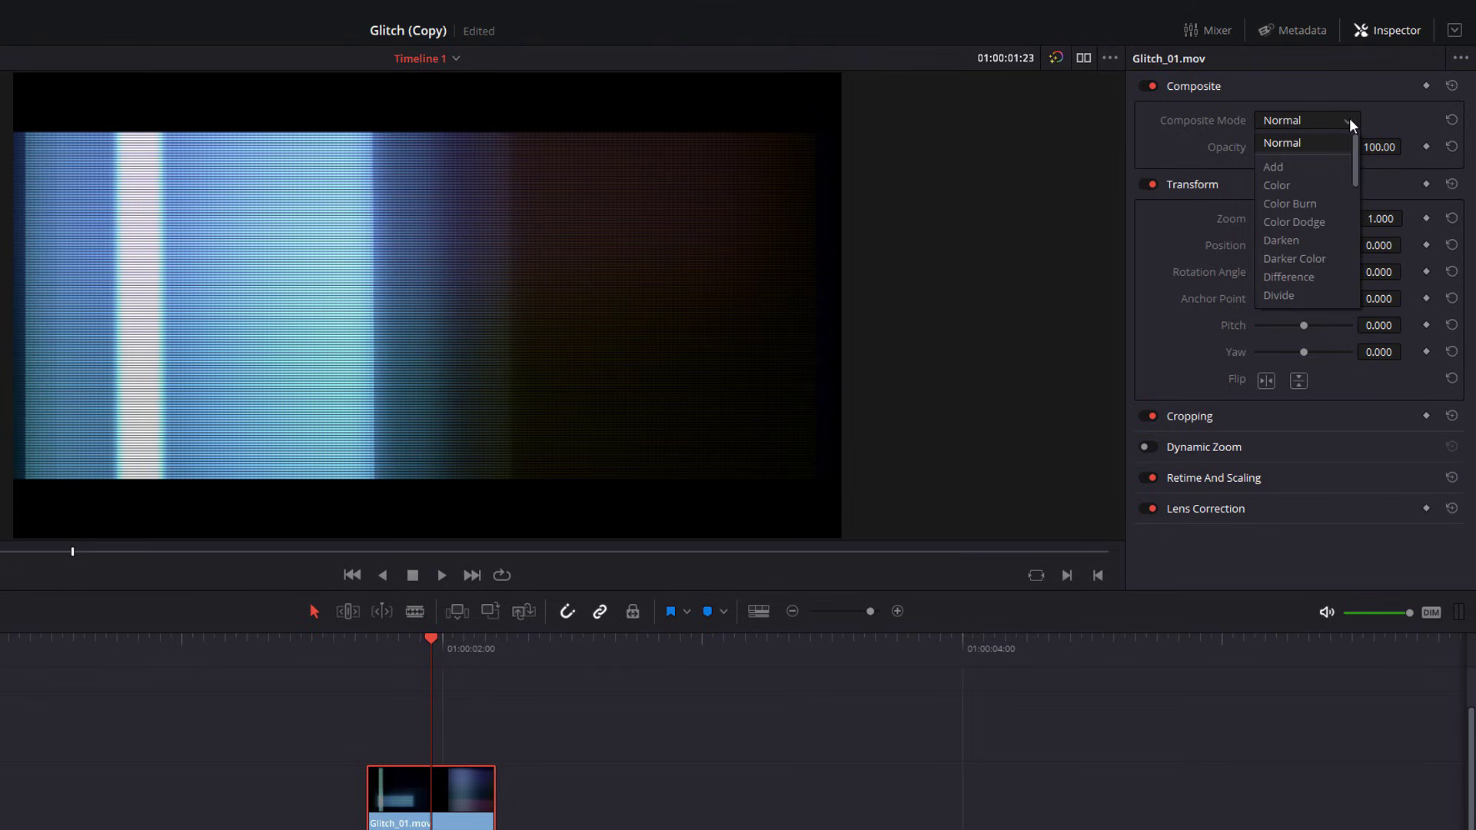
pyautogui.click(1305, 222)
pyautogui.click(1306, 120)
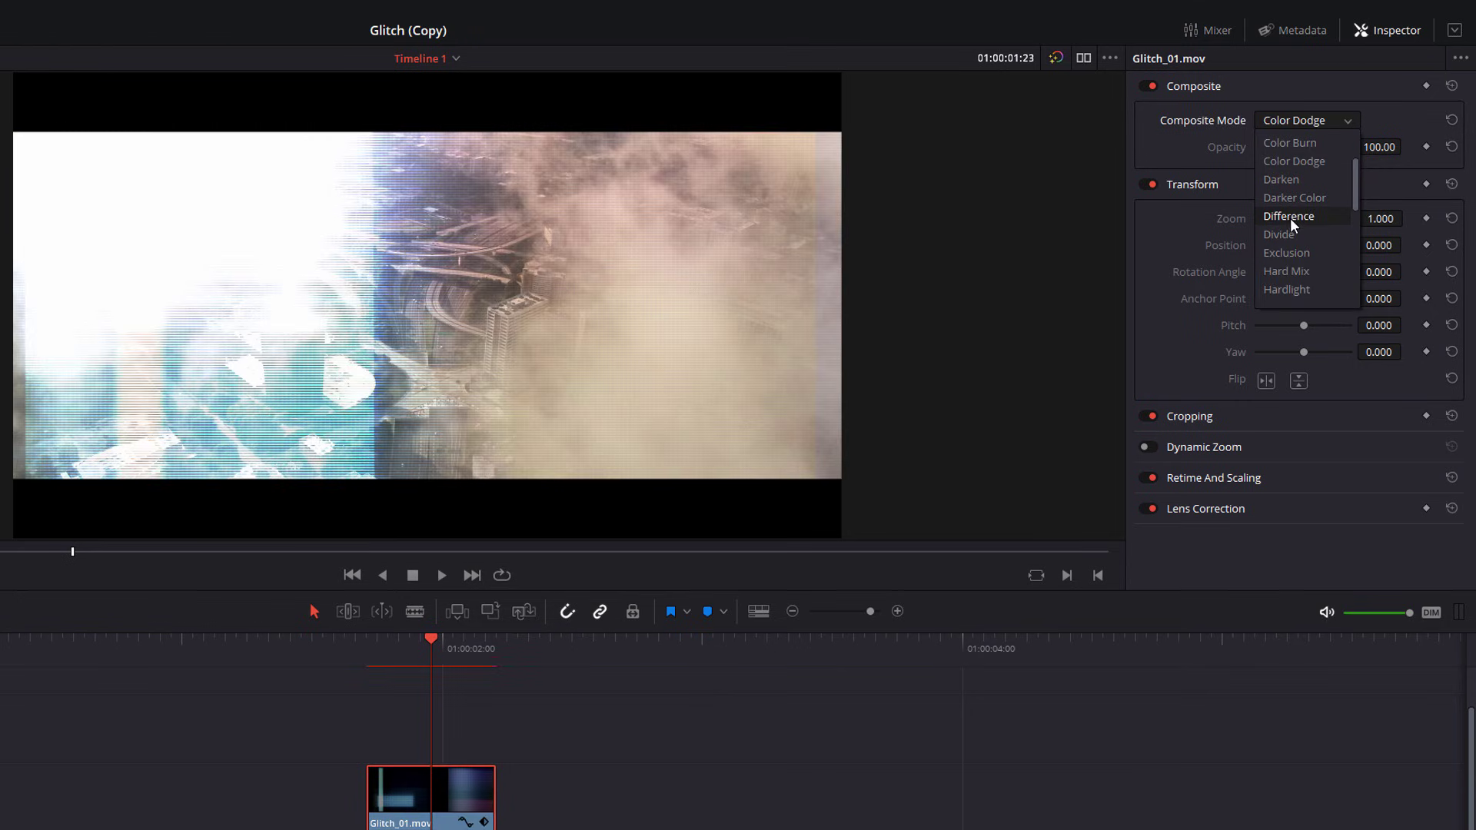
pyautogui.click(1289, 218)
pyautogui.click(1339, 127)
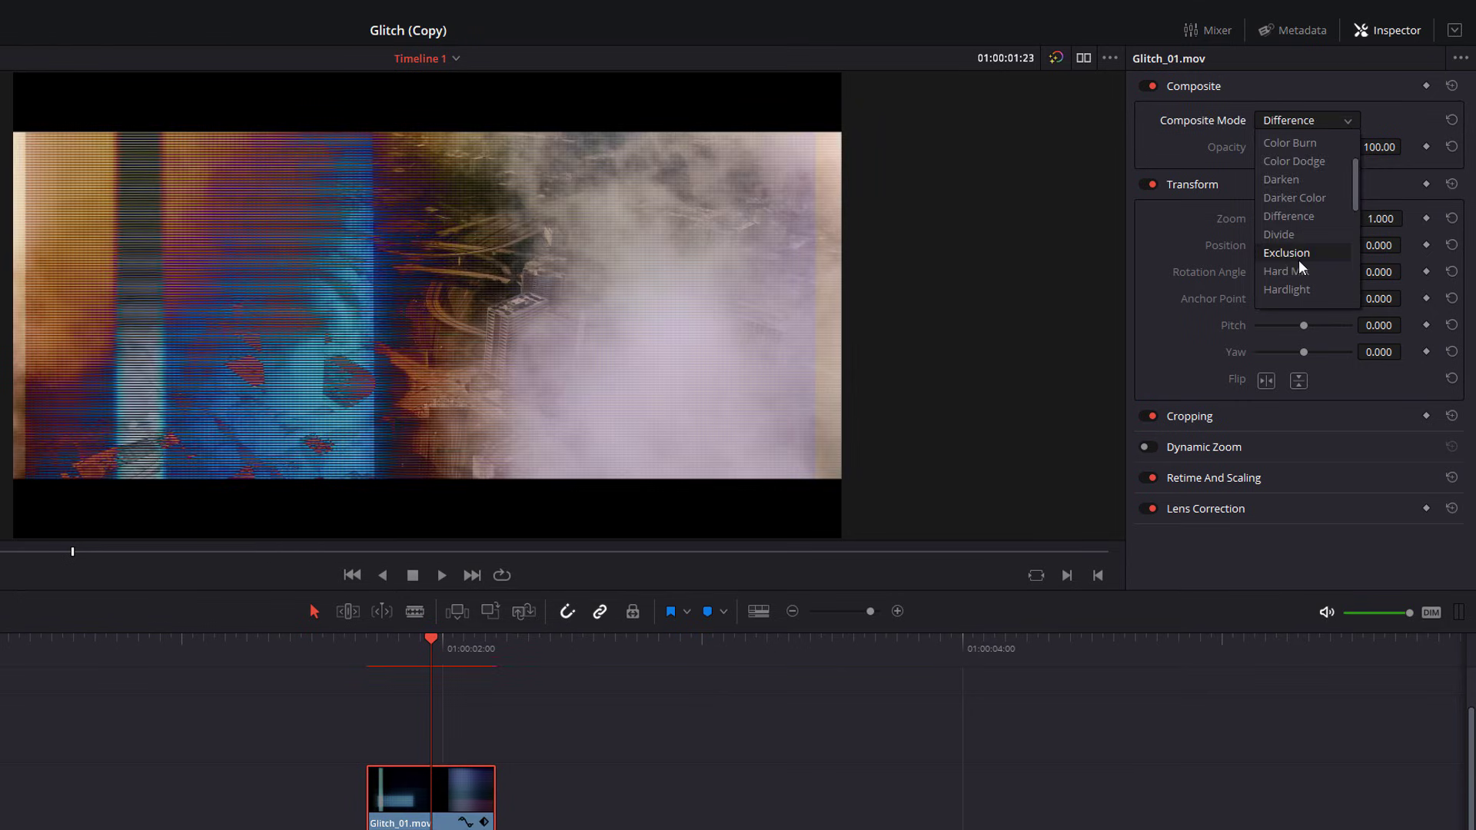
pyautogui.click(1298, 260)
# - Set the Composite Mode of Glitch_01.mov to Subtract and play back the first transition
pyautogui.click(1341, 127)
pyautogui.scroll(-3, 1358, 249)
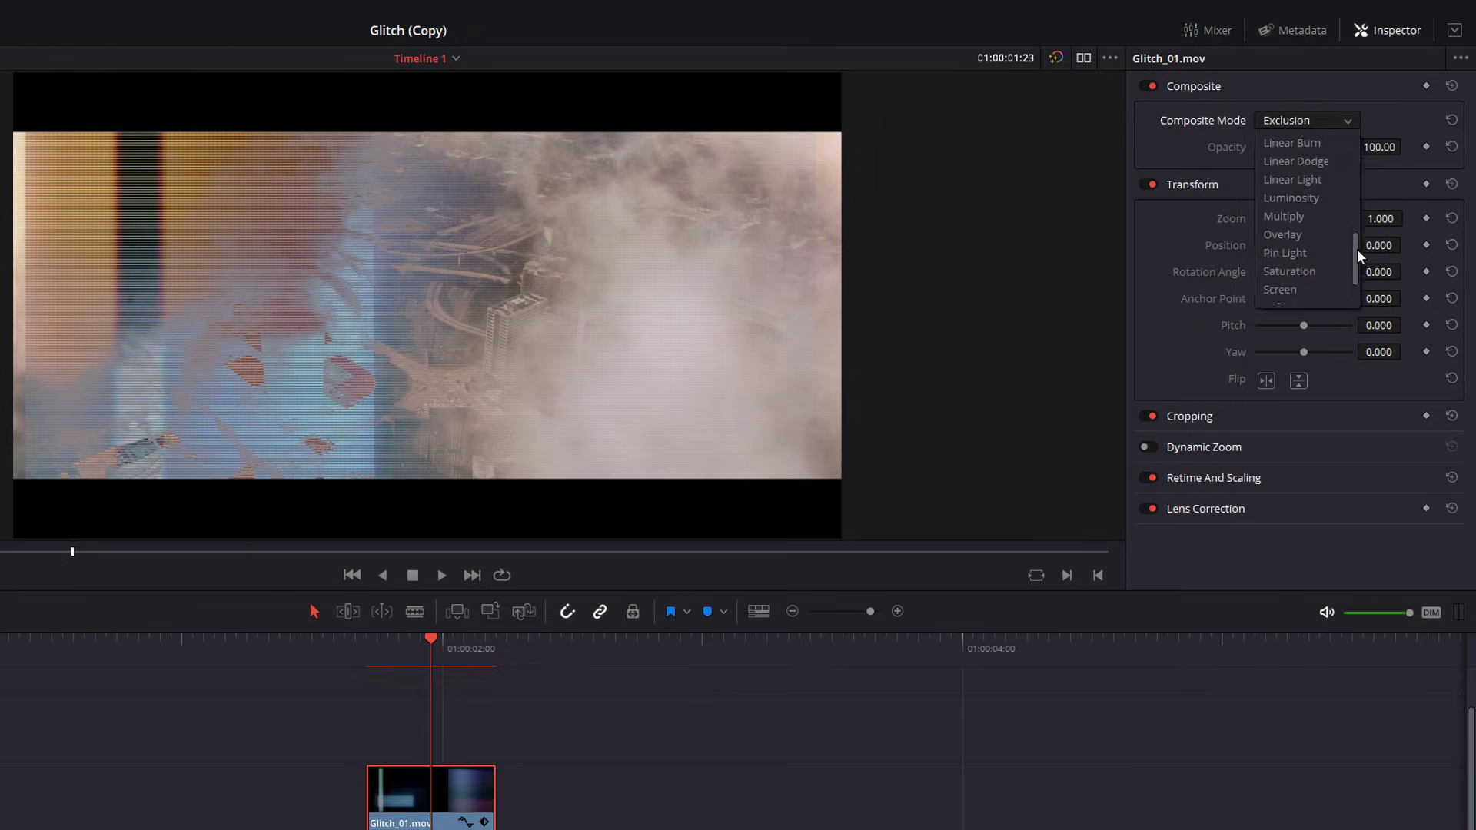
pyautogui.scroll(-2, 1293, 254)
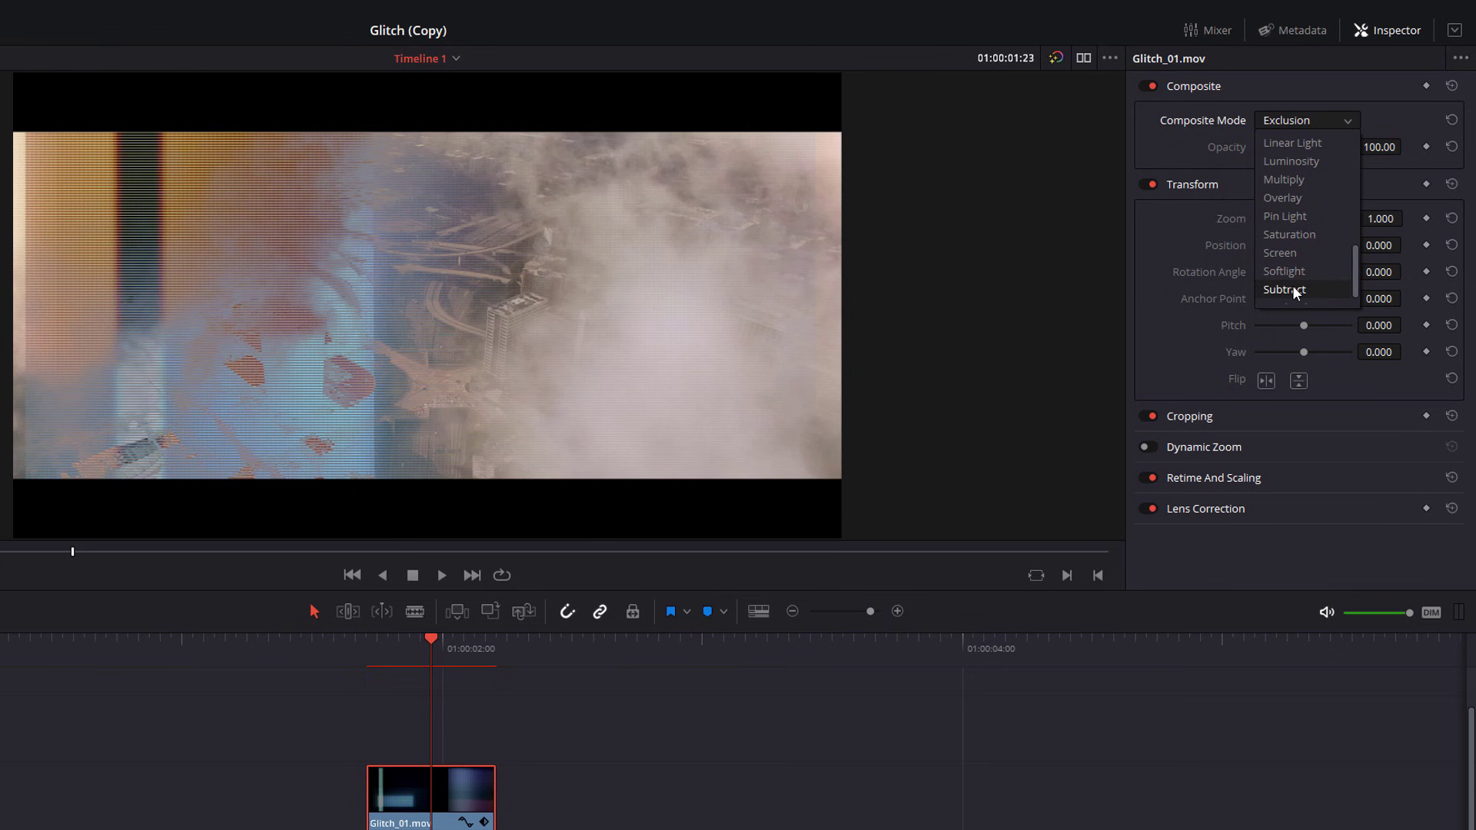
pyautogui.click(1296, 290)
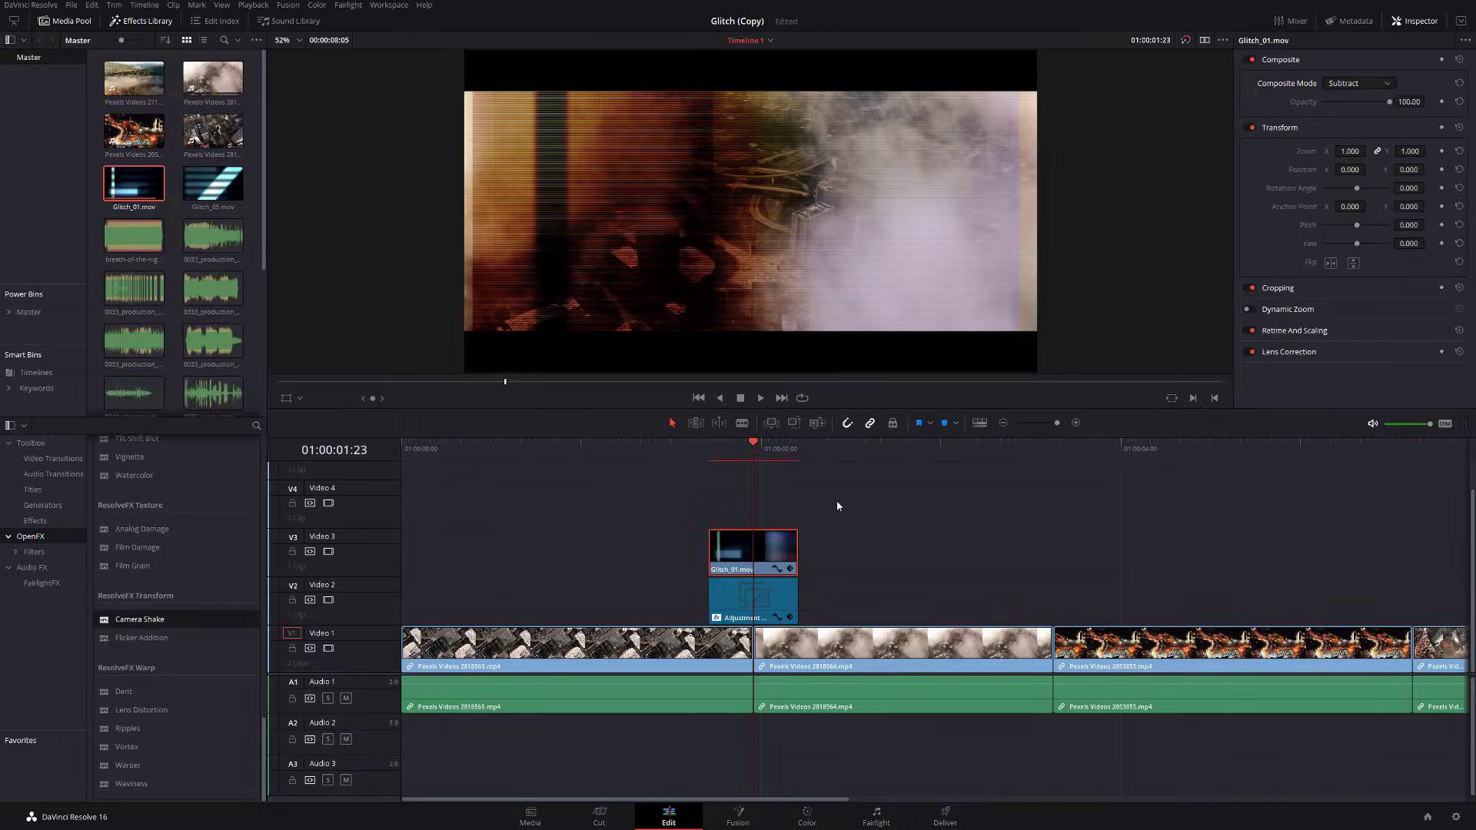
pyautogui.click(628, 460)
pyautogui.press('space')
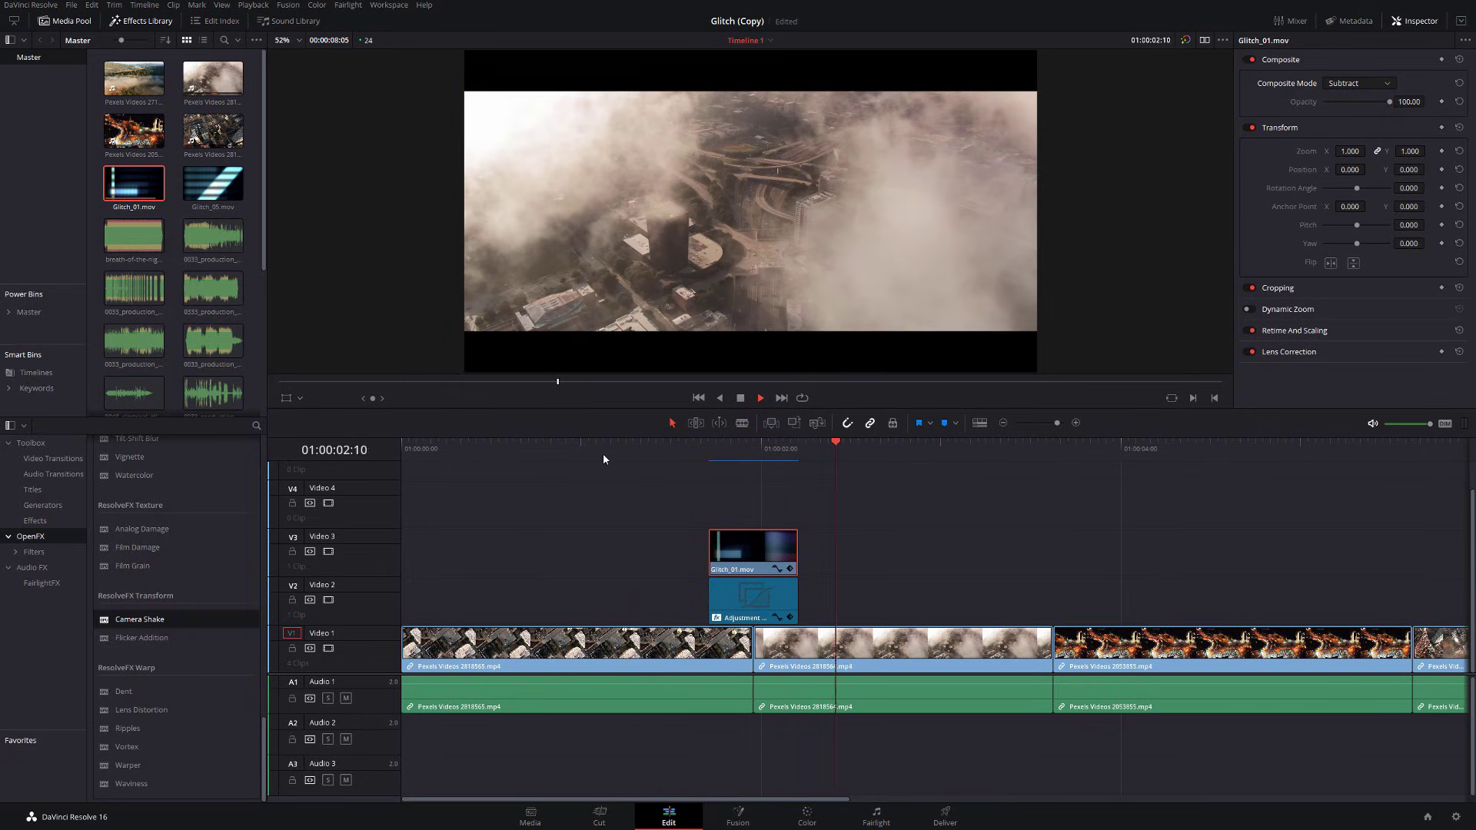
pyautogui.press('space')
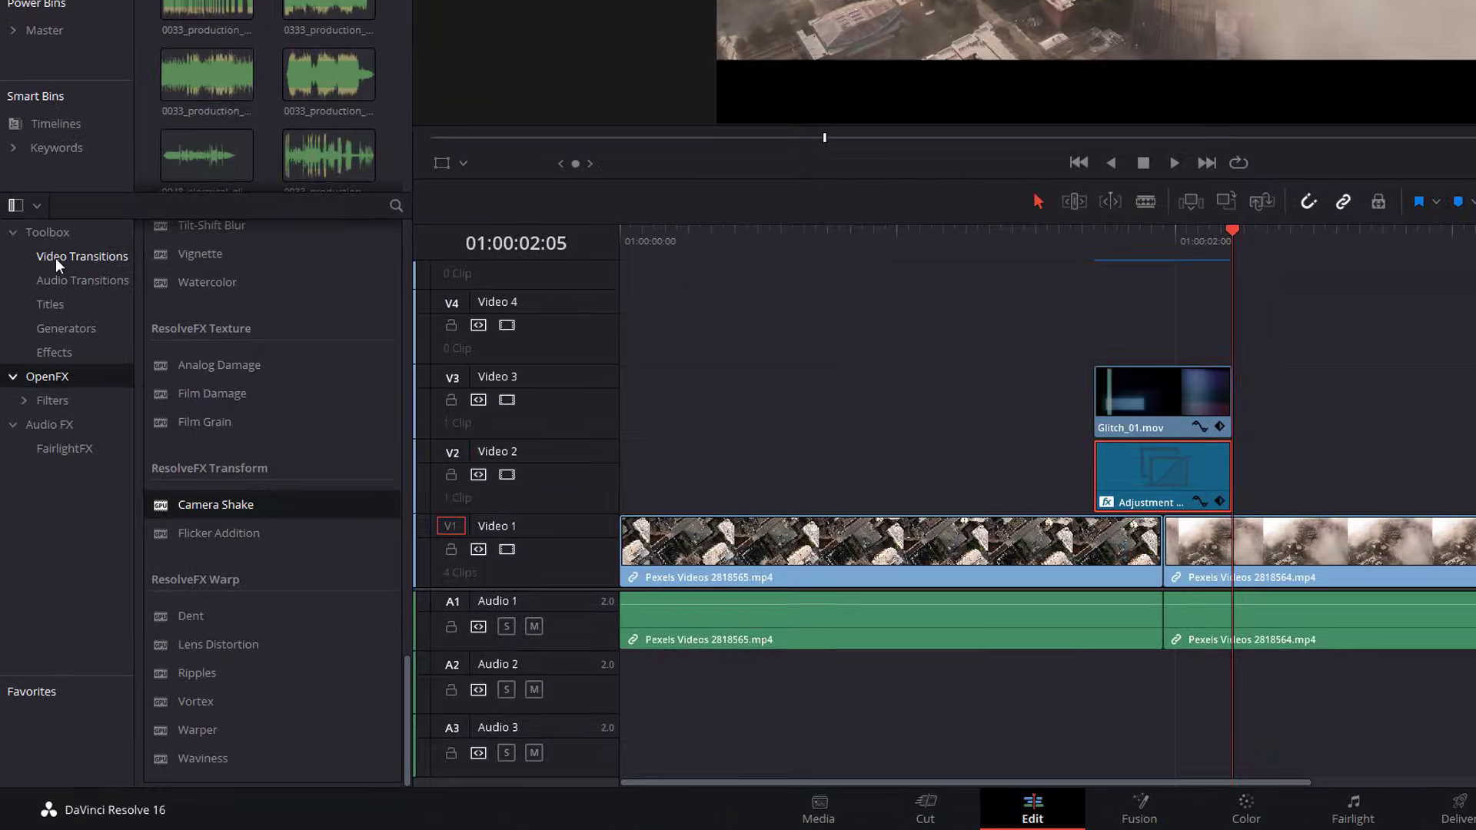
# - Add an Additive Dissolve at the first cut, shortened to 4 frames and centered on the edit, and preview it
pyautogui.click(57, 257)
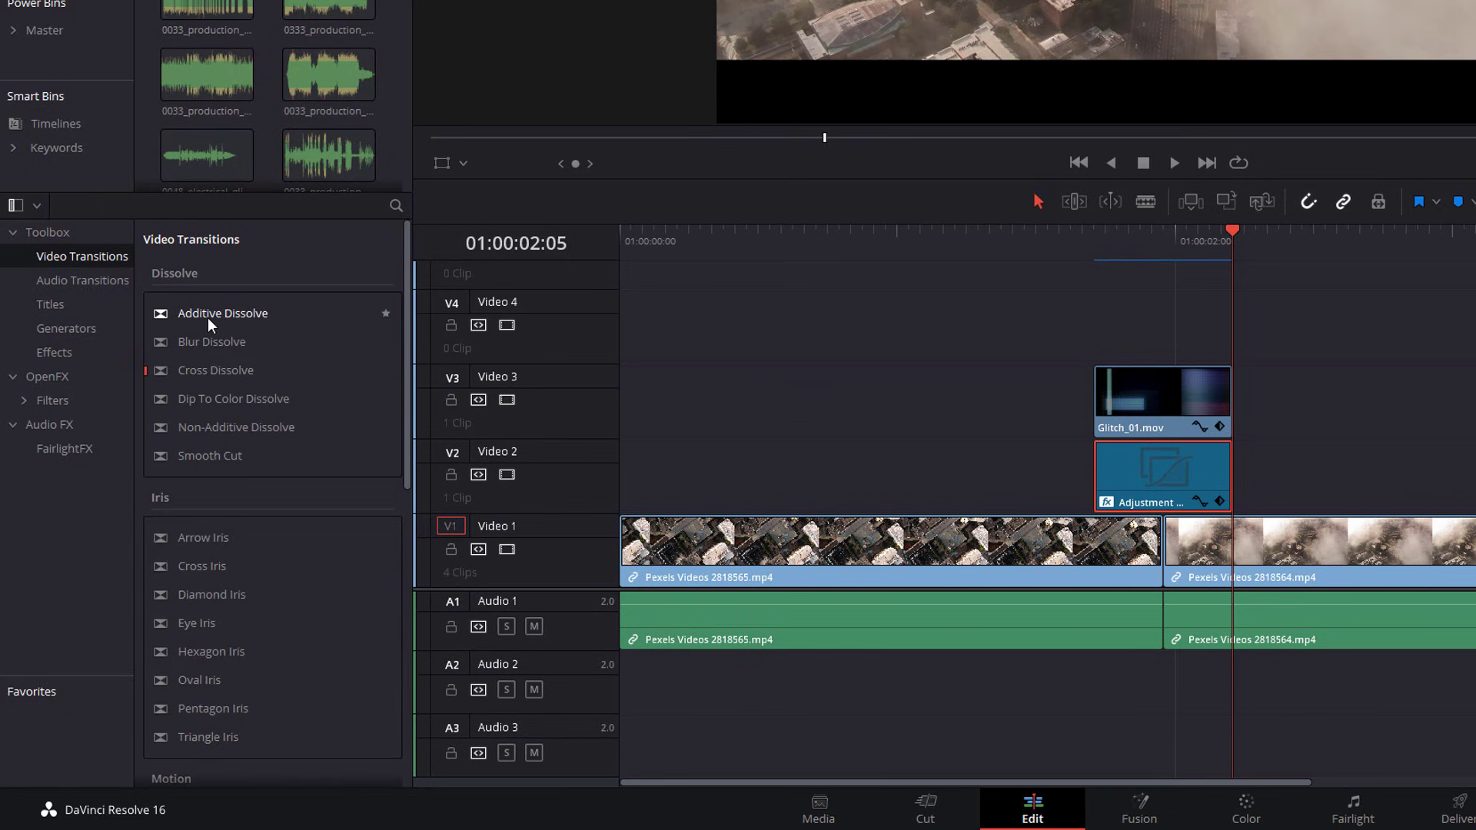
pyautogui.moveTo(206, 317); pyautogui.dragTo(1165, 562)
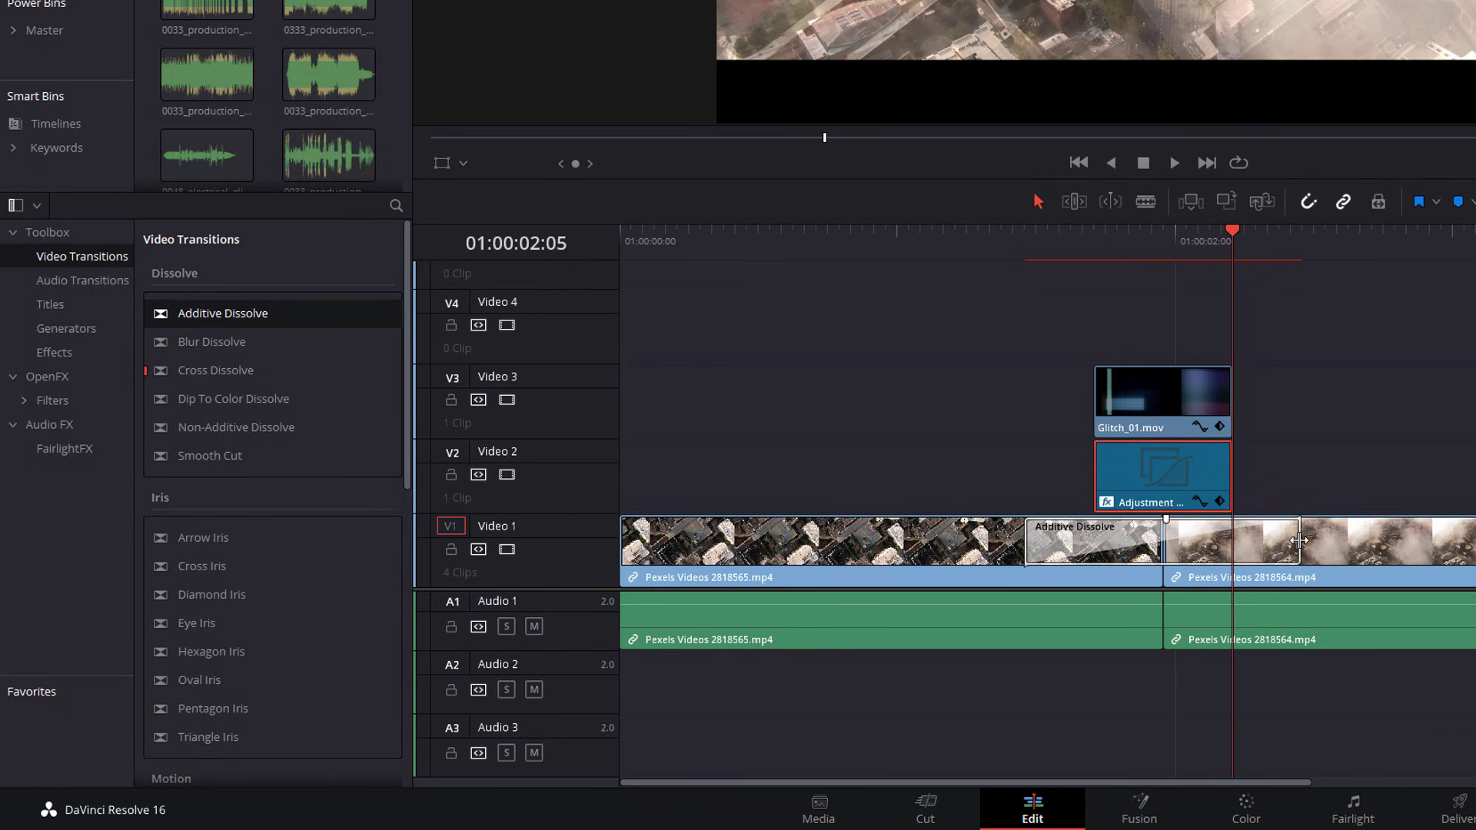
pyautogui.moveTo(1299, 540); pyautogui.dragTo(1190, 548)
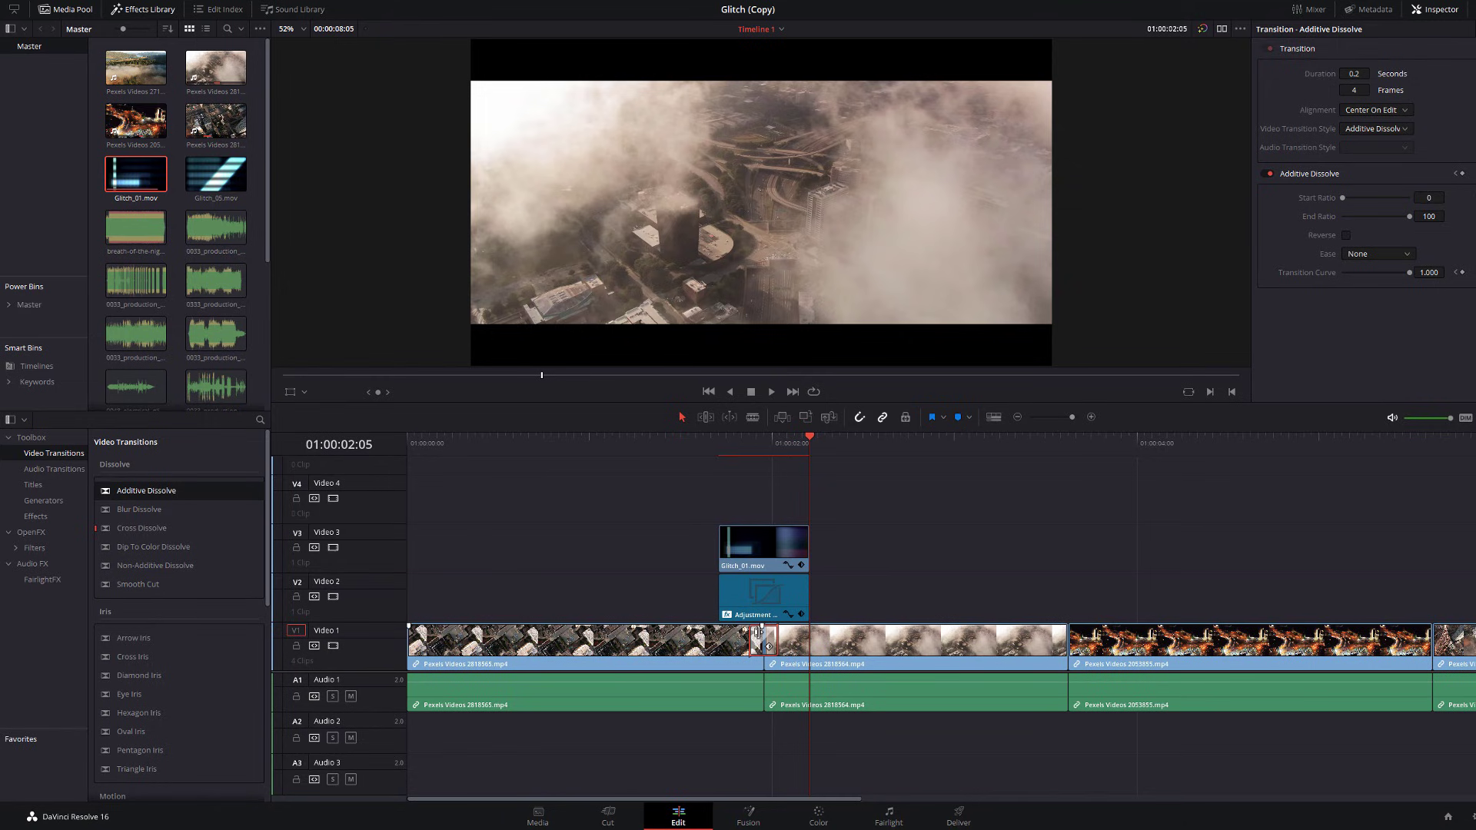
pyautogui.click(605, 440)
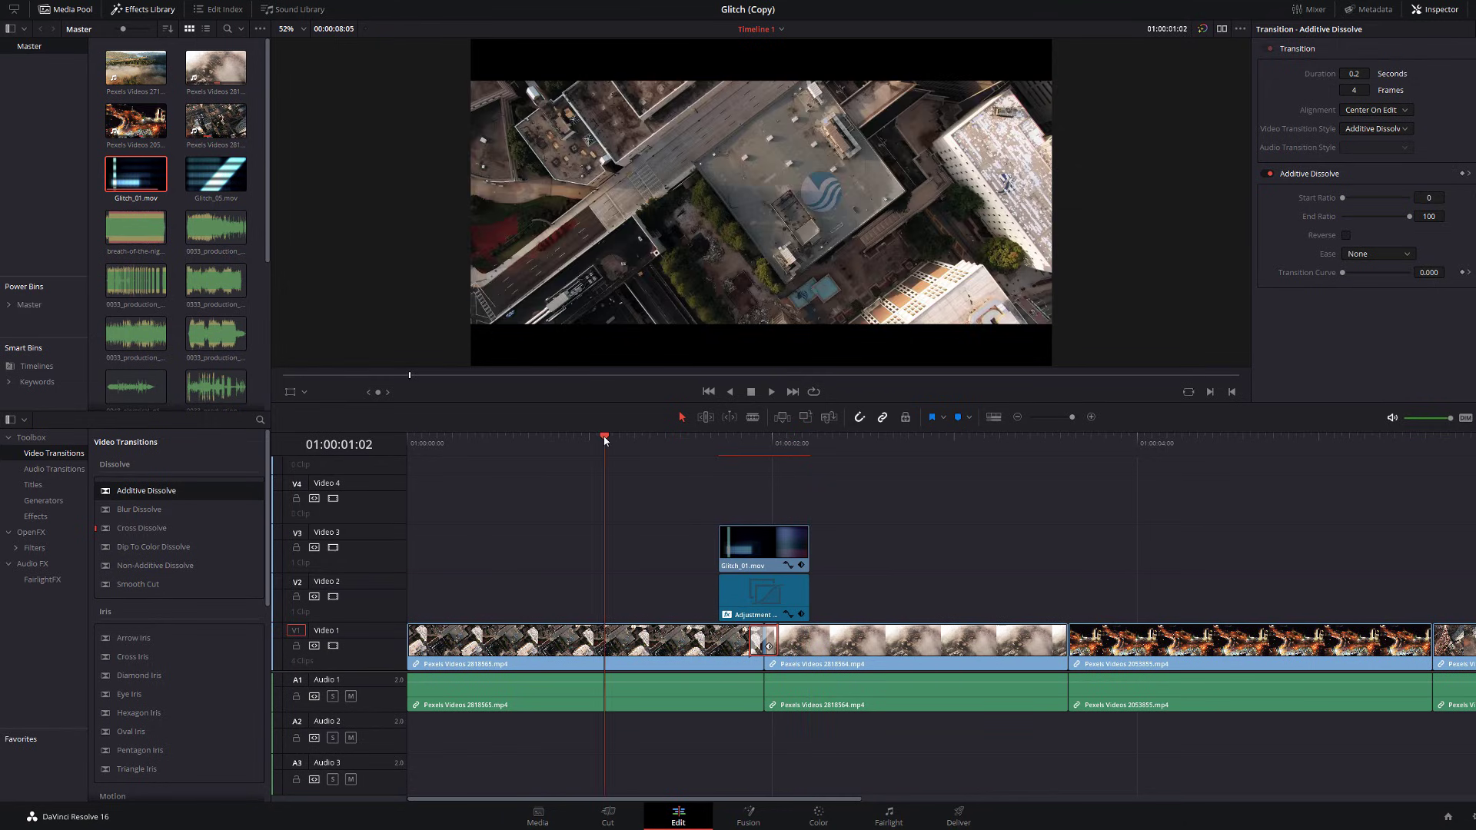
pyautogui.press('space')
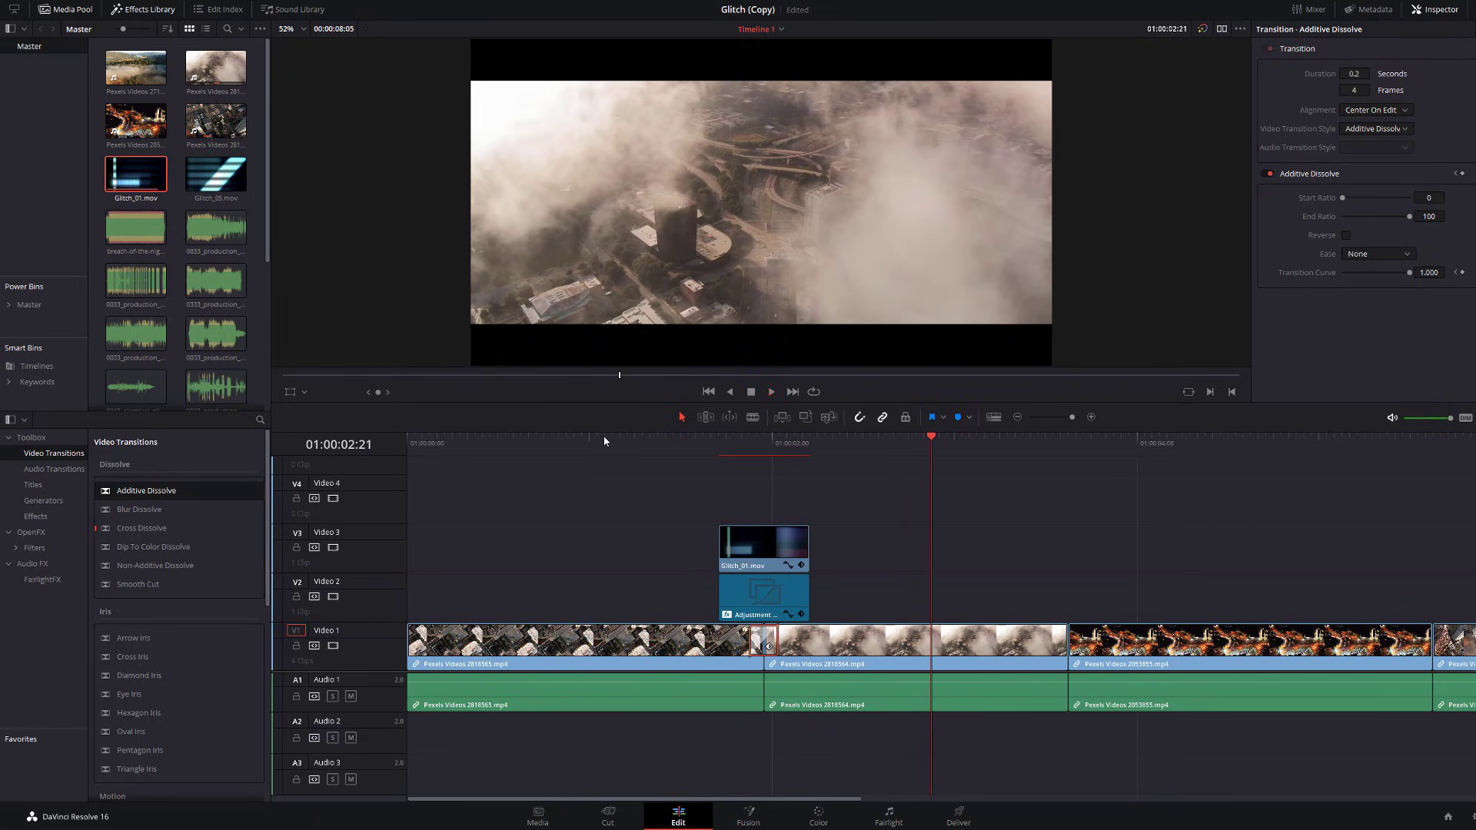
# - Place a 0333_production_element sound effect on Audio 2 directly beneath the adjustment clip, matching its length
pyautogui.scroll(-3, 156, 246)
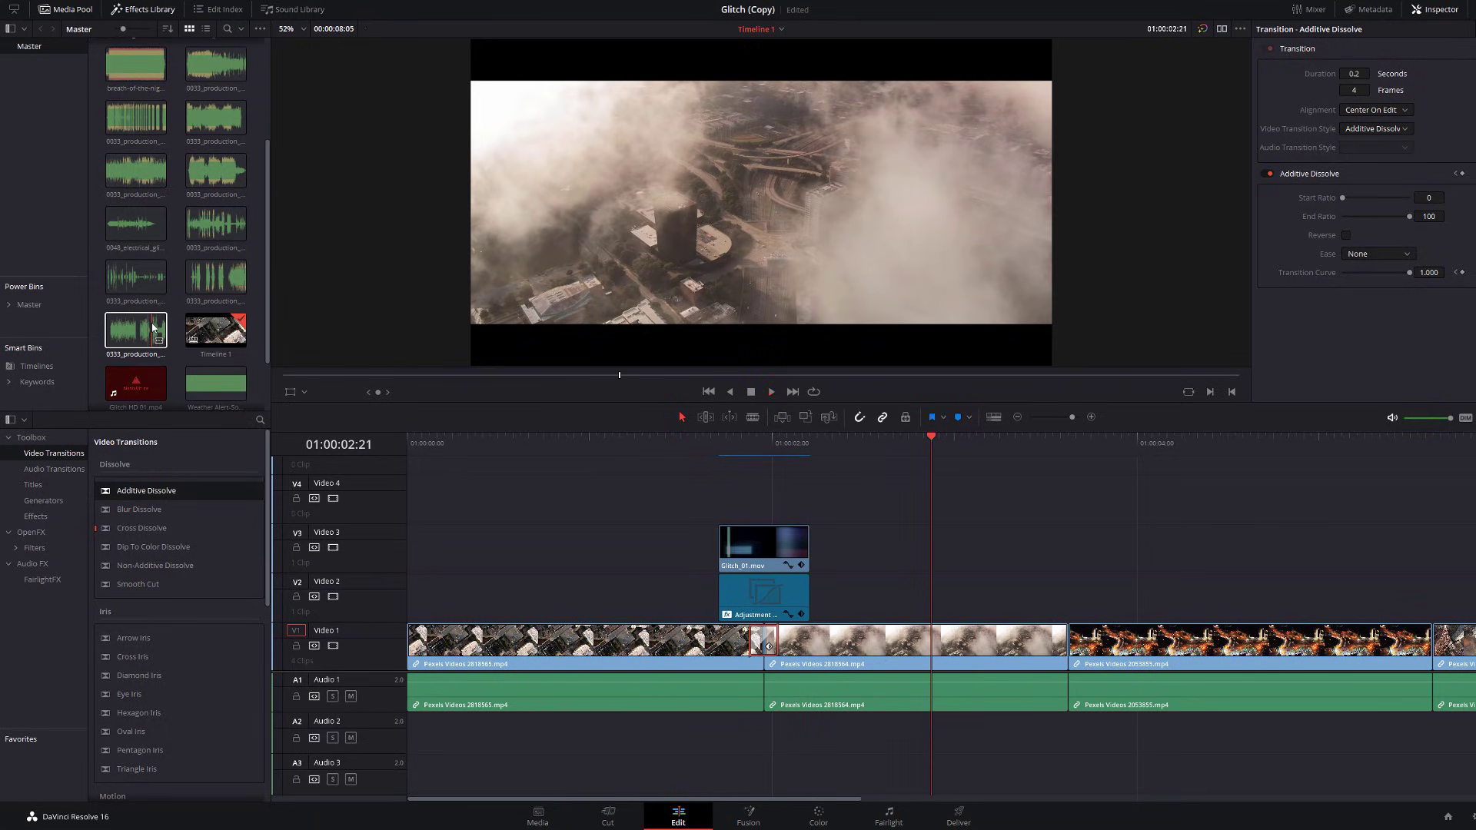
pyautogui.moveTo(216, 277); pyautogui.dragTo(731, 739)
pyautogui.click(717, 444)
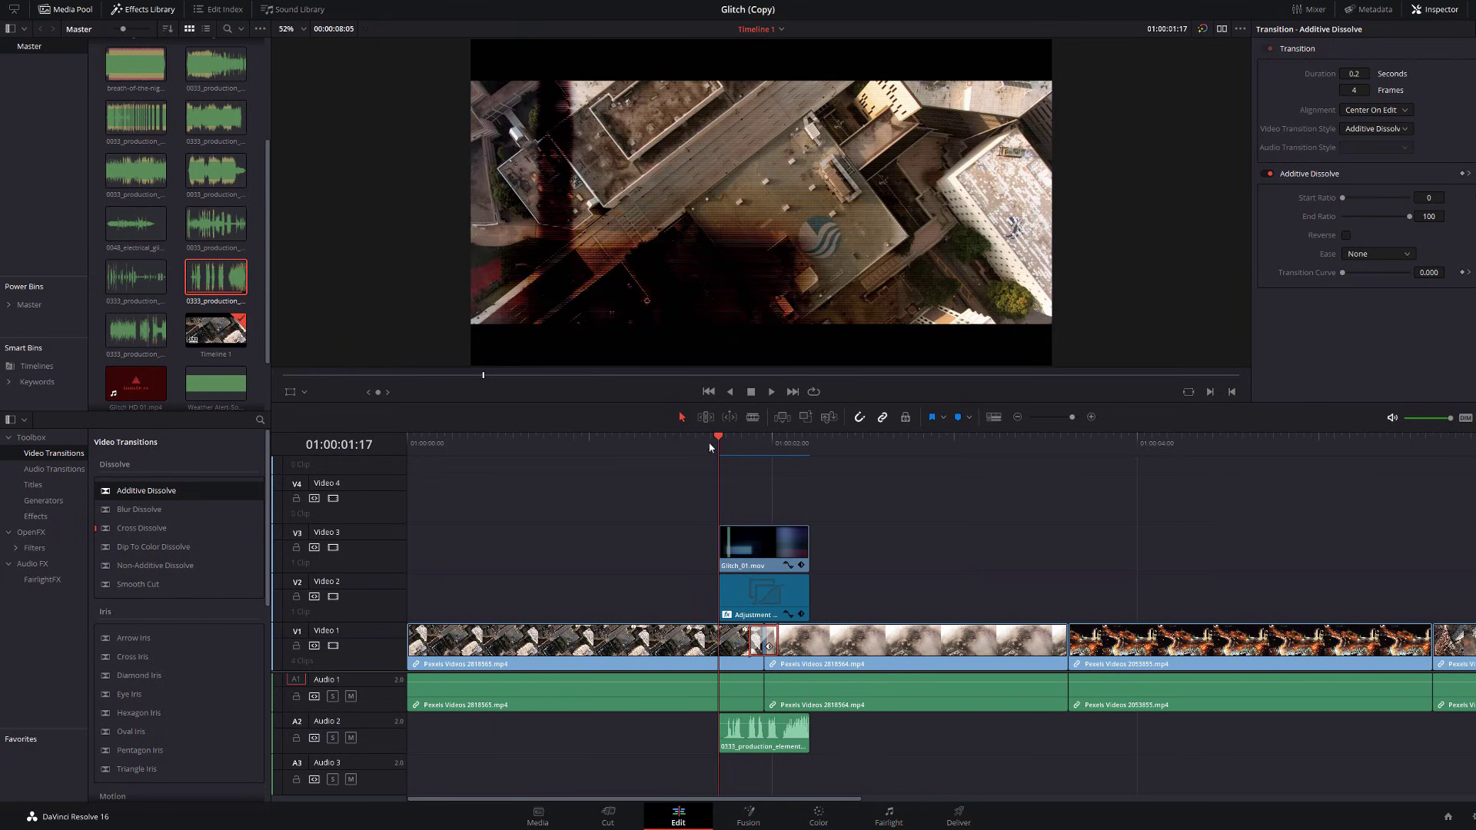
# - Play the first transition twice to review the glitch visuals together with the sound effect
pyautogui.click(673, 444)
pyautogui.press('space')
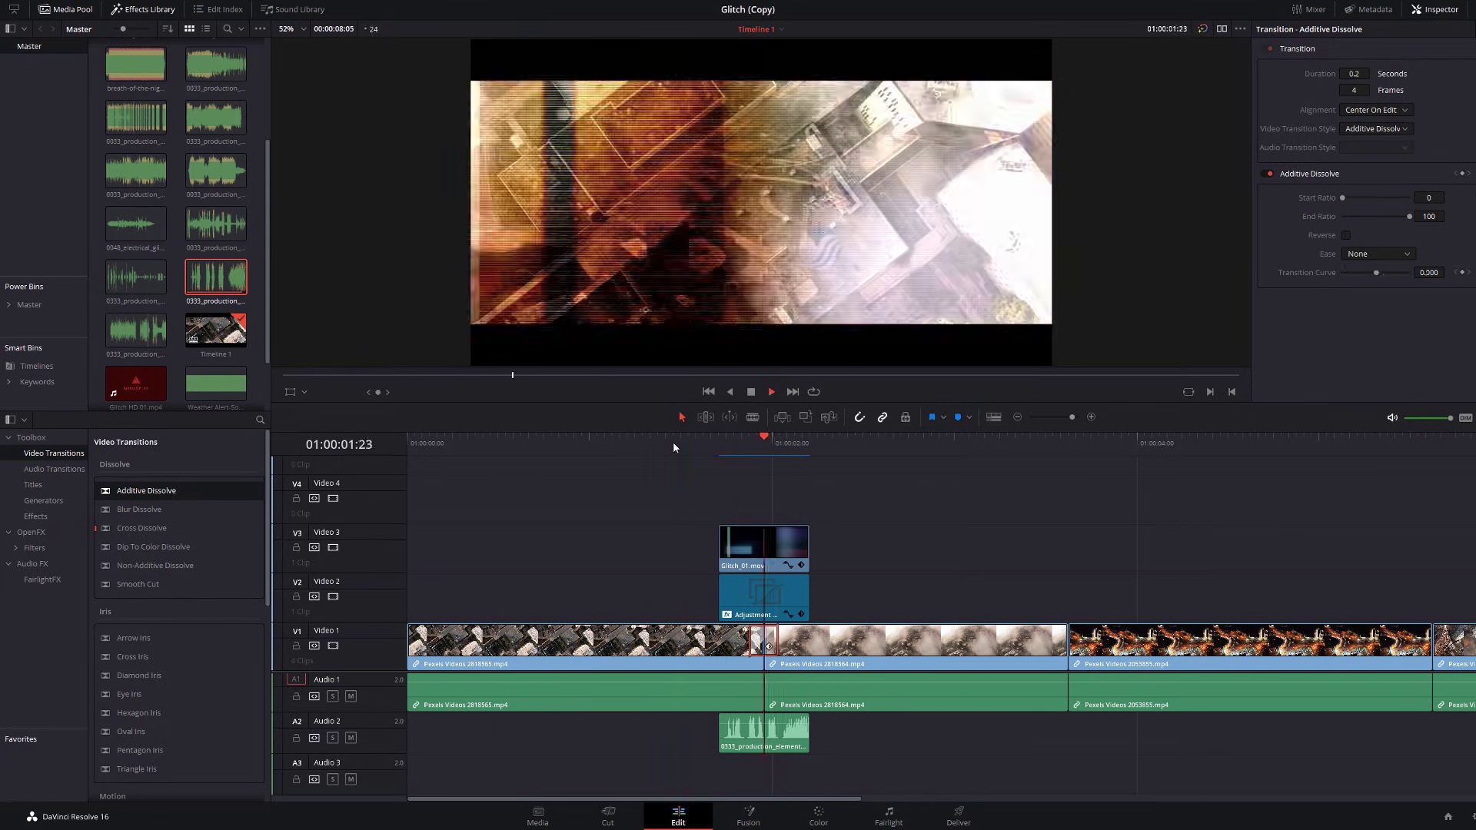
pyautogui.press('space')
pyautogui.press('space')
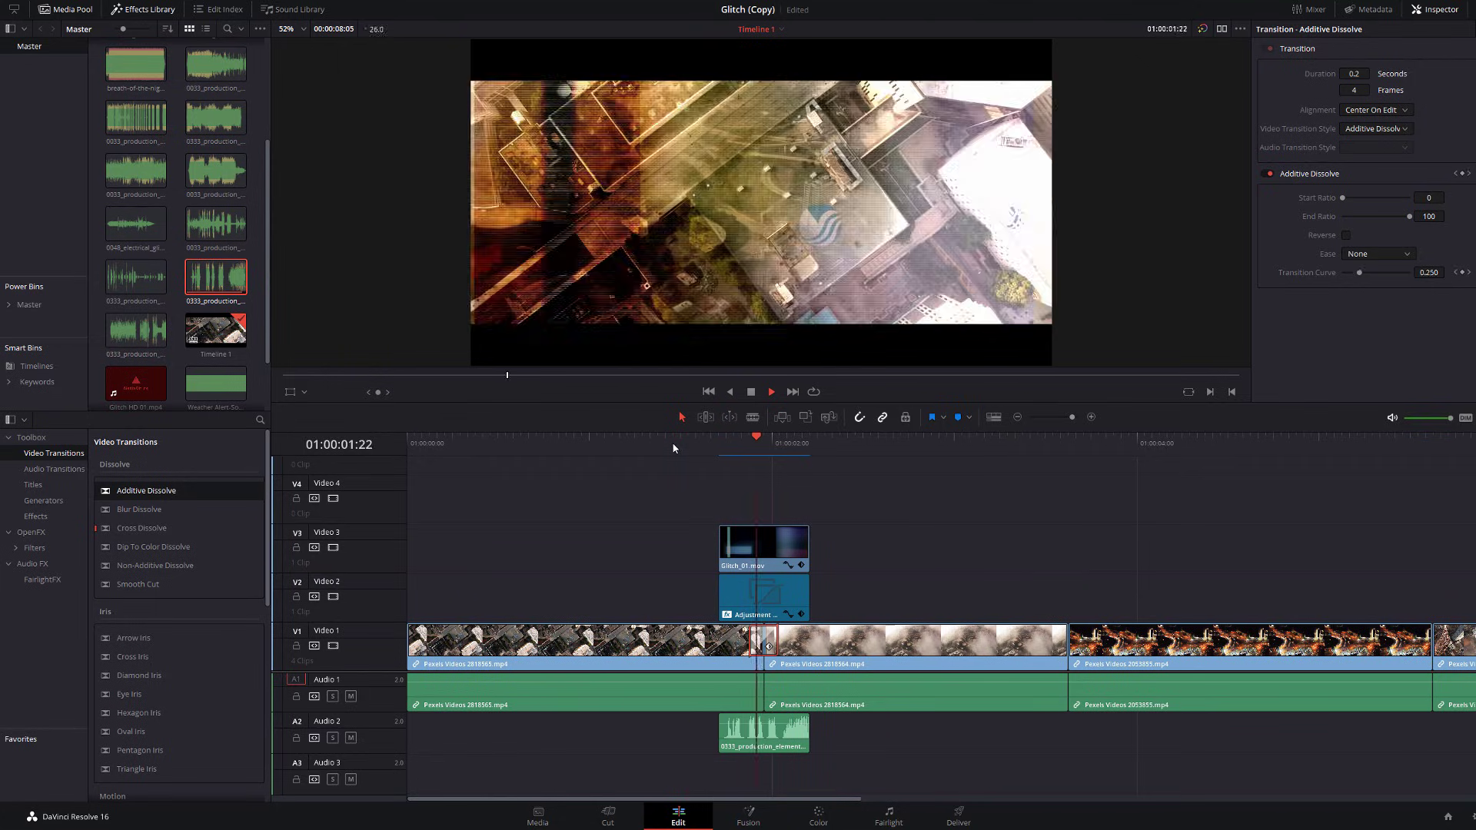
pyautogui.press('space')
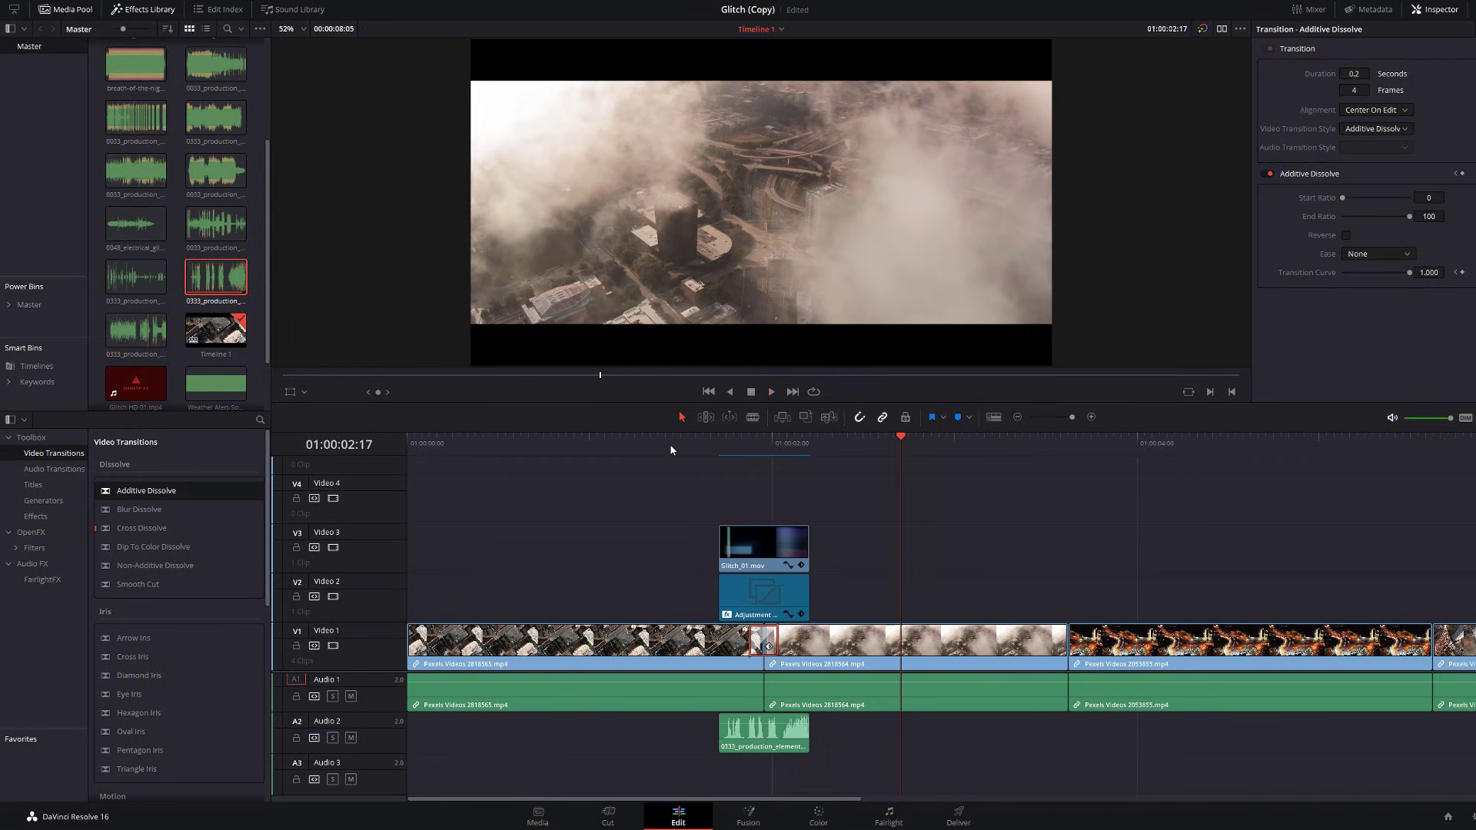
# - Paste a copy of the adjustment clip centered over the second cut and move the copy up to Video 3
pyautogui.click(792, 599)
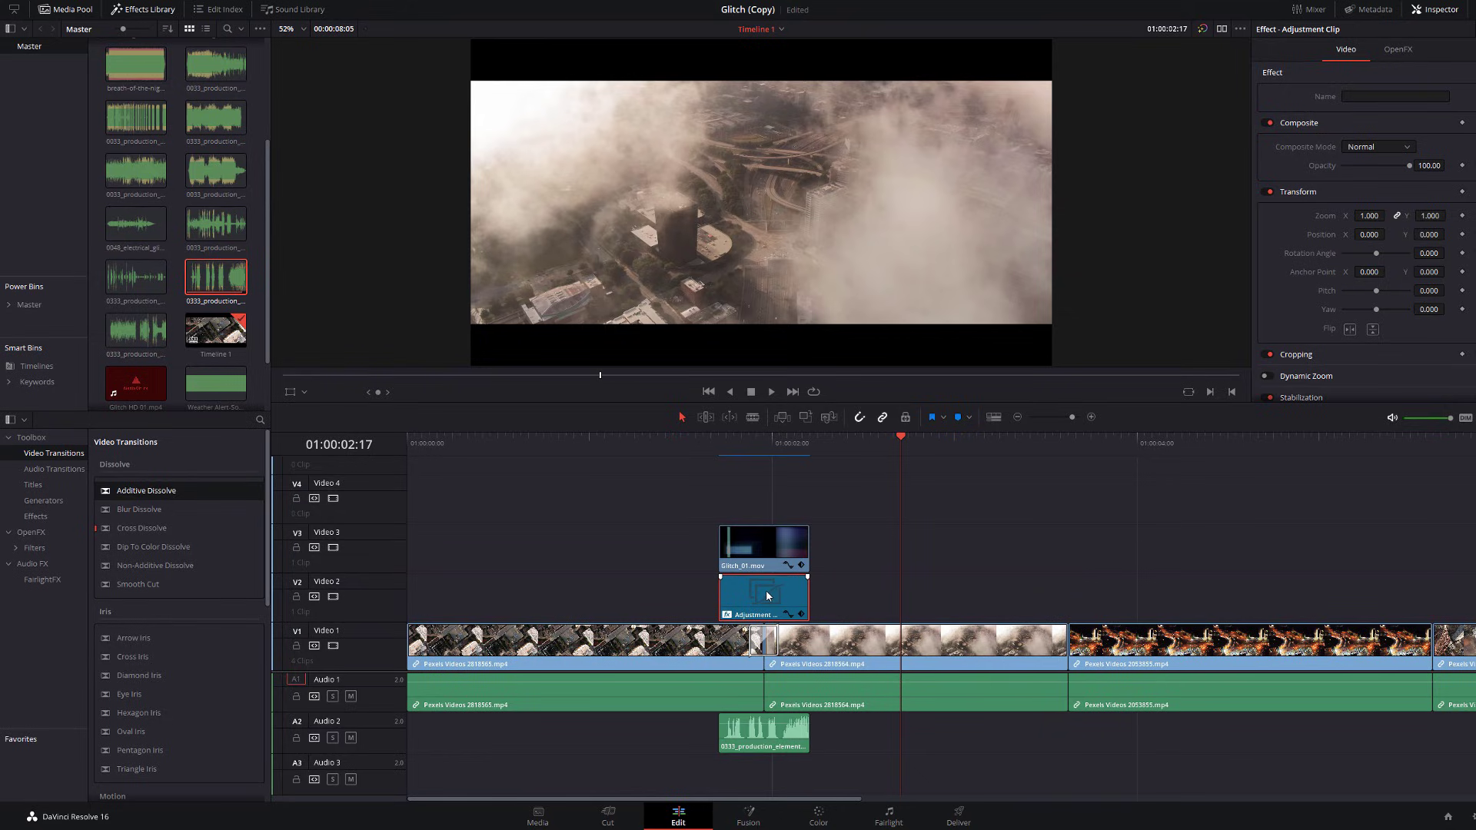
pyautogui.click(1021, 494)
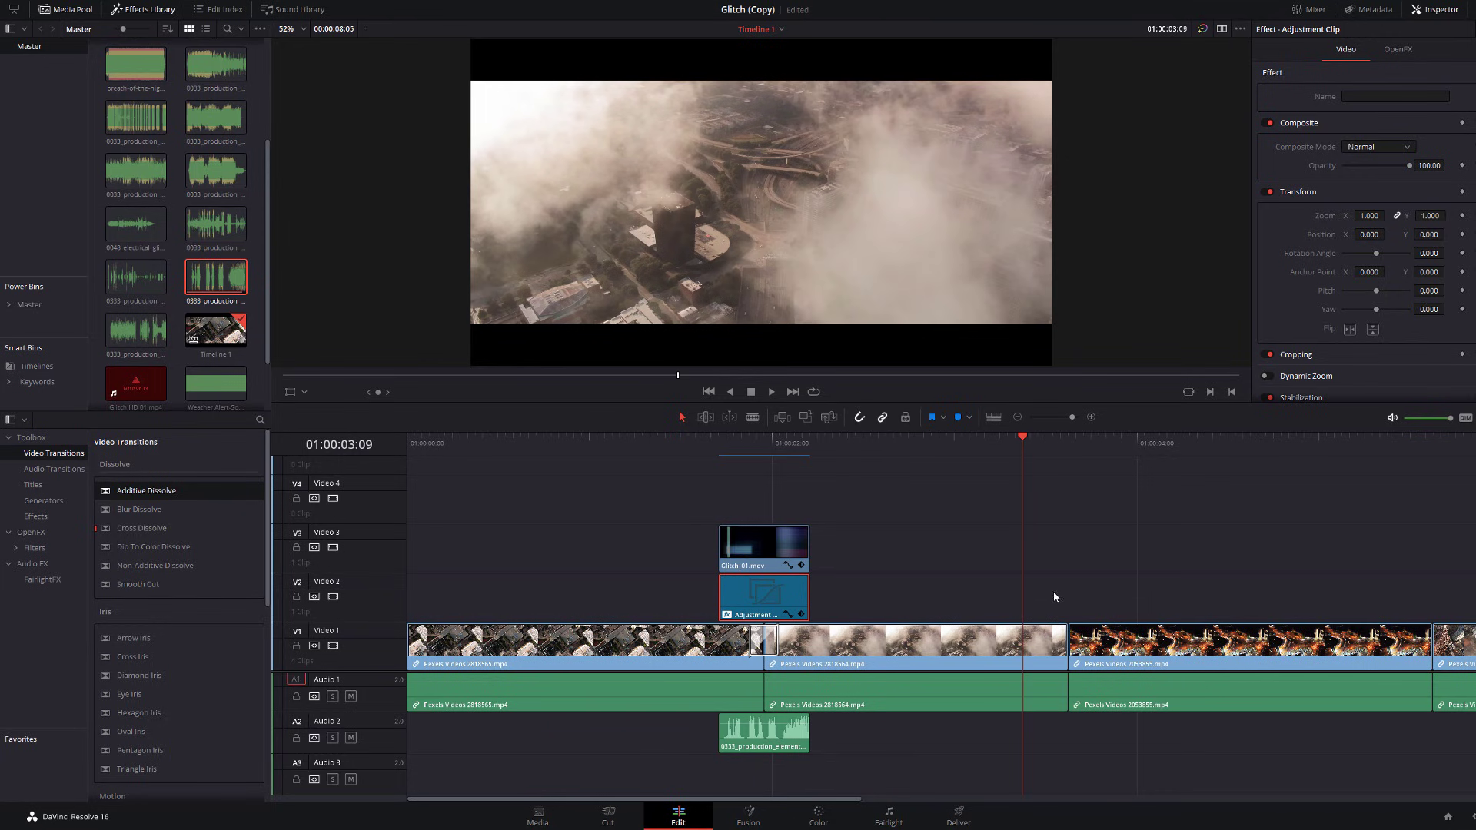
pyautogui.hotkey('ctrl', 'v')
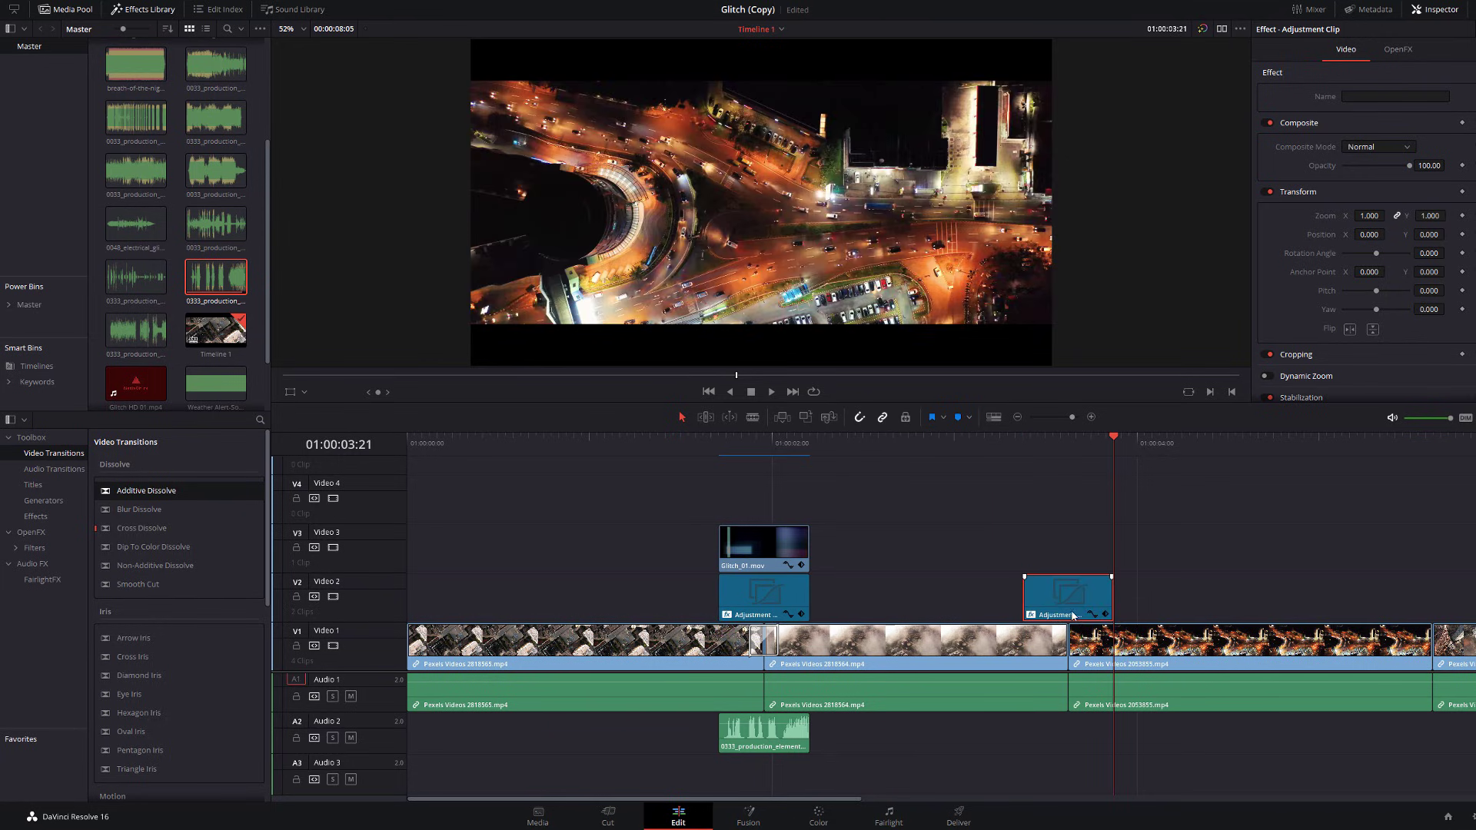
pyautogui.hotkey('ctrl', 's')
pyautogui.click(756, 560)
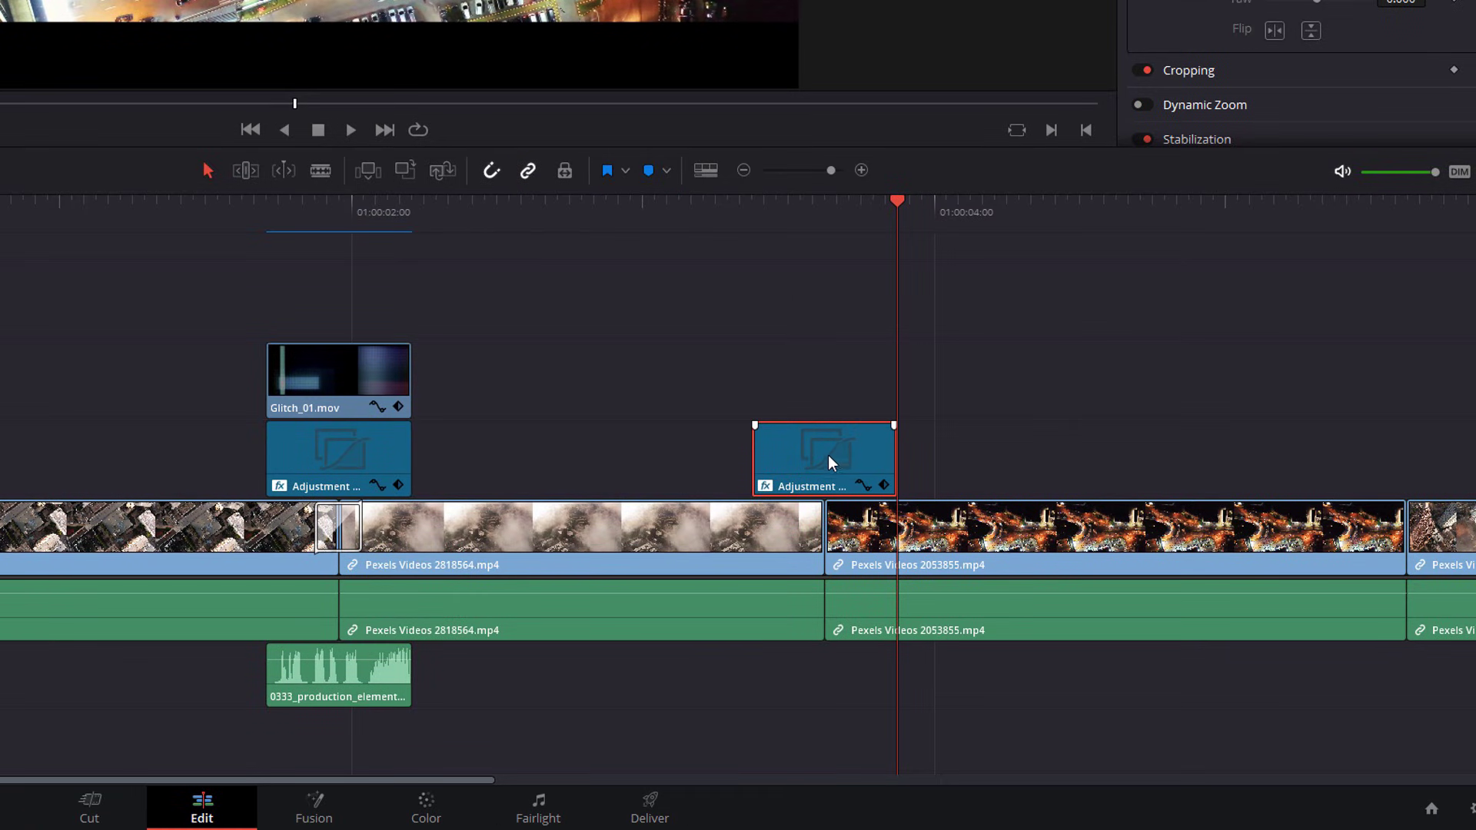
pyautogui.moveTo(828, 455); pyautogui.dragTo(824, 409)
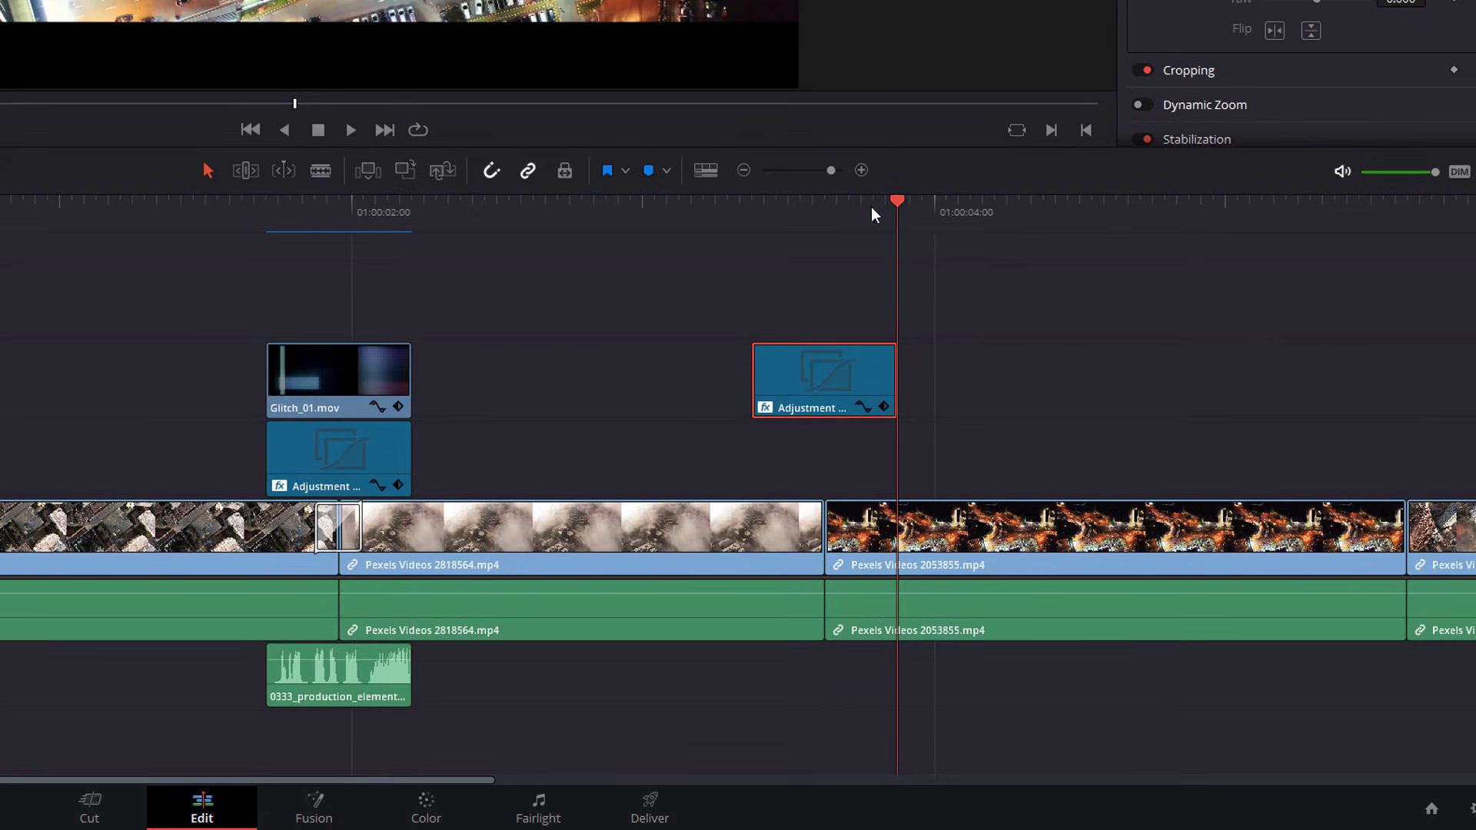
# - Split the two Video 1 clips around the second cut at the start and end of the copied adjustment clip
pyautogui.moveTo(870, 206); pyautogui.dragTo(756, 214)
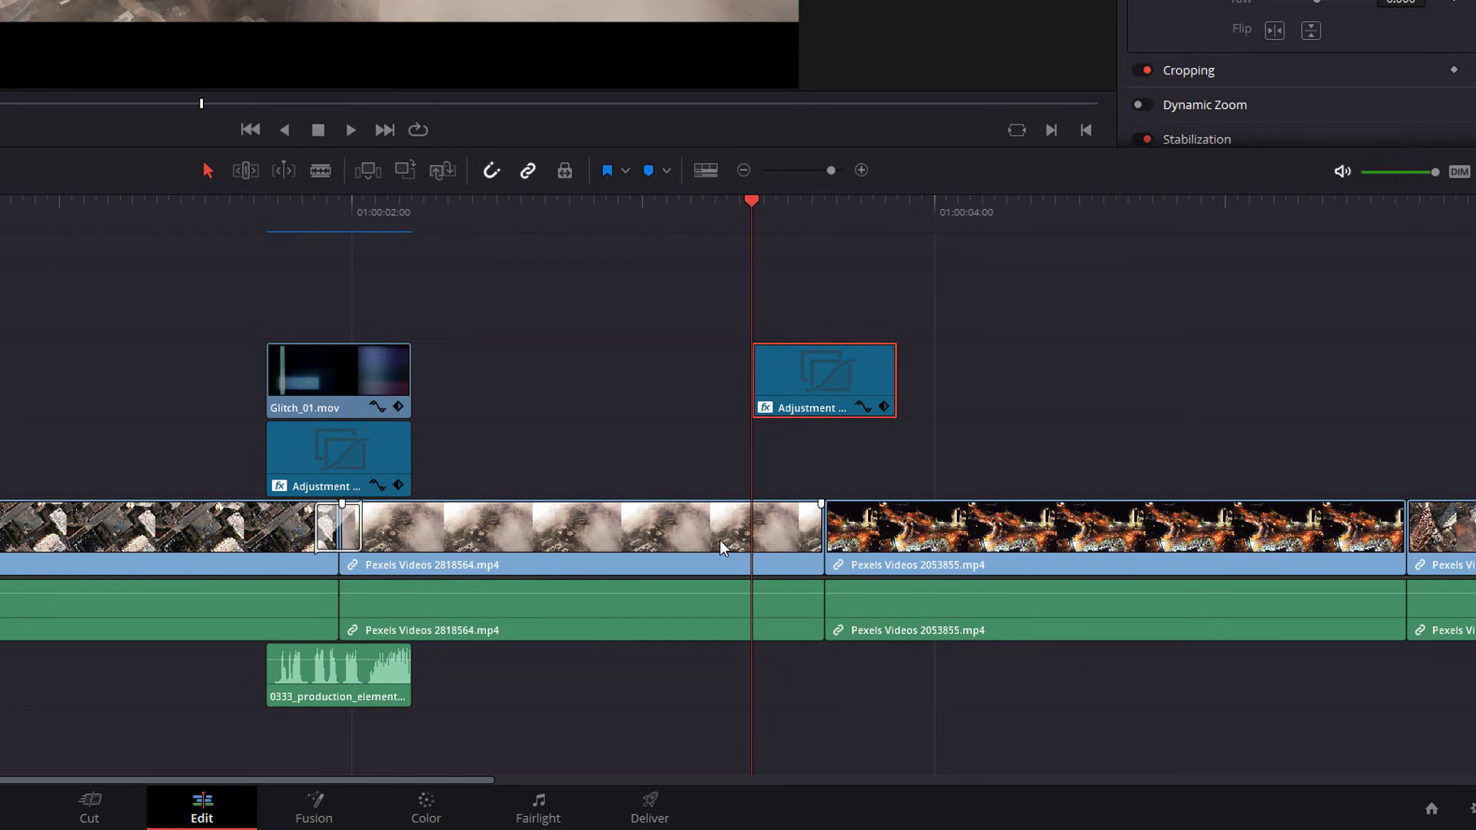
pyautogui.click(777, 538)
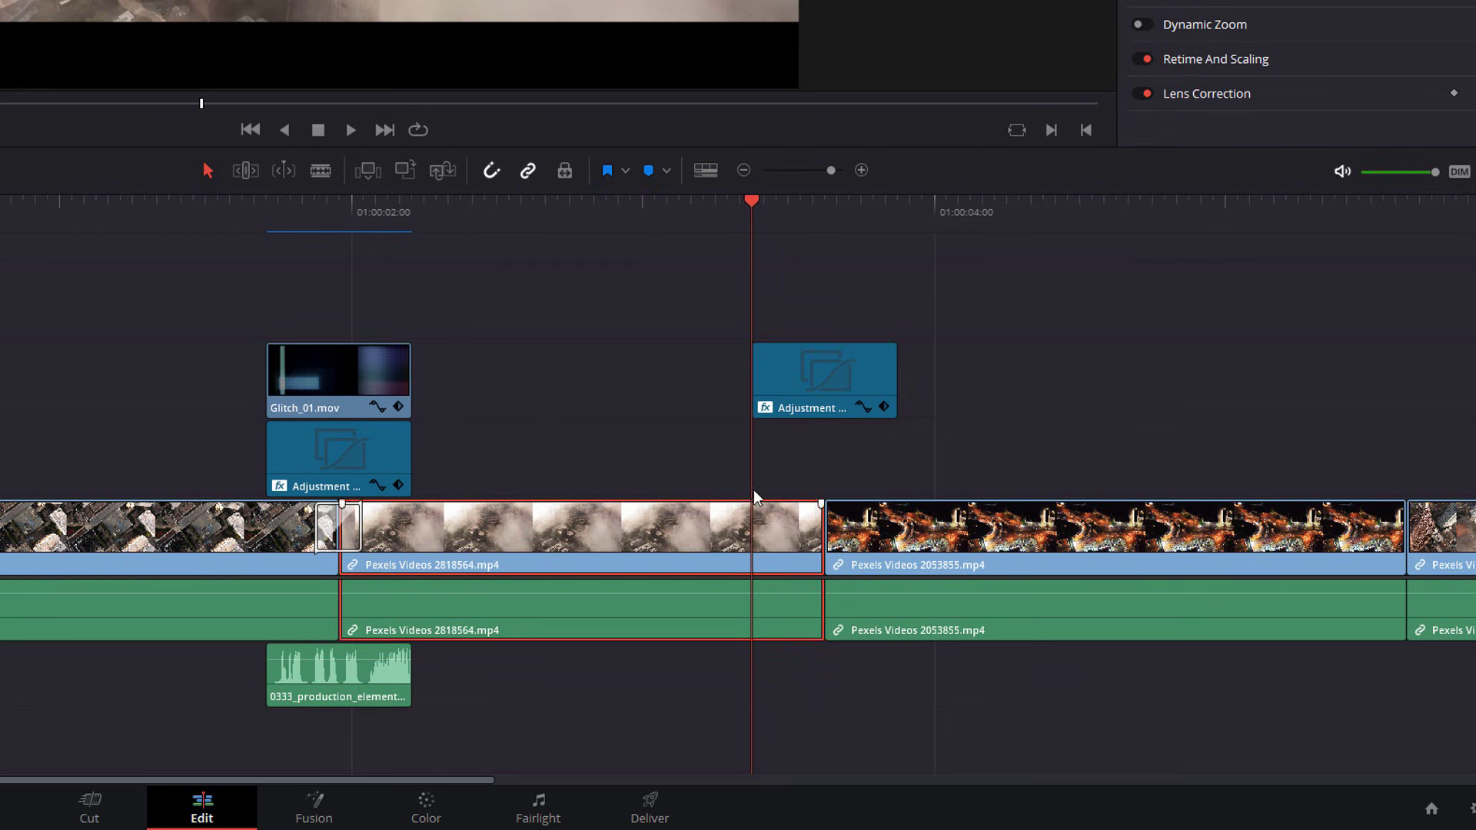
pyautogui.hotkey('ctrl', 'b')
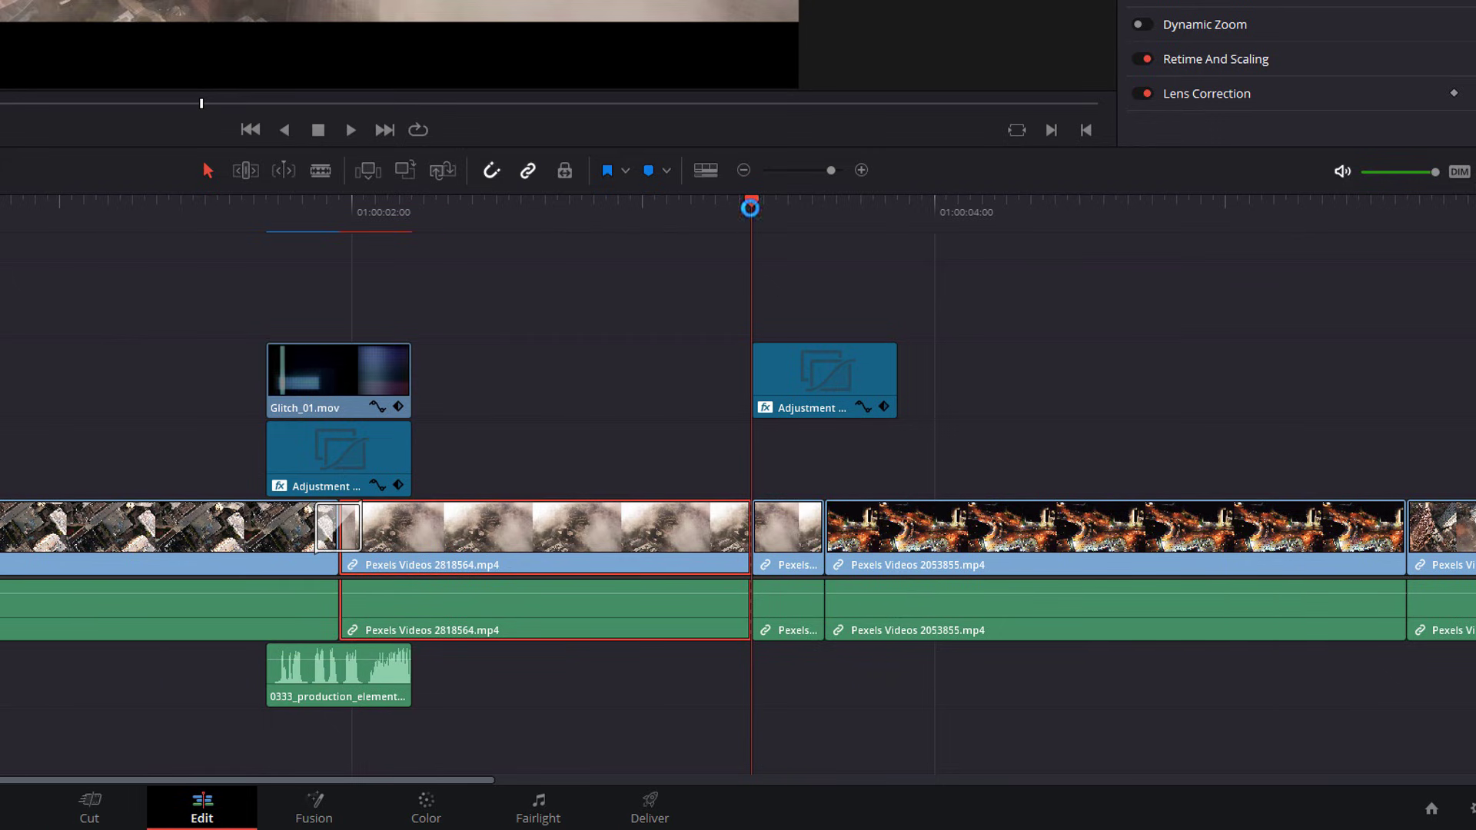
pyautogui.moveTo(764, 206); pyautogui.dragTo(896, 205)
pyautogui.click(926, 538)
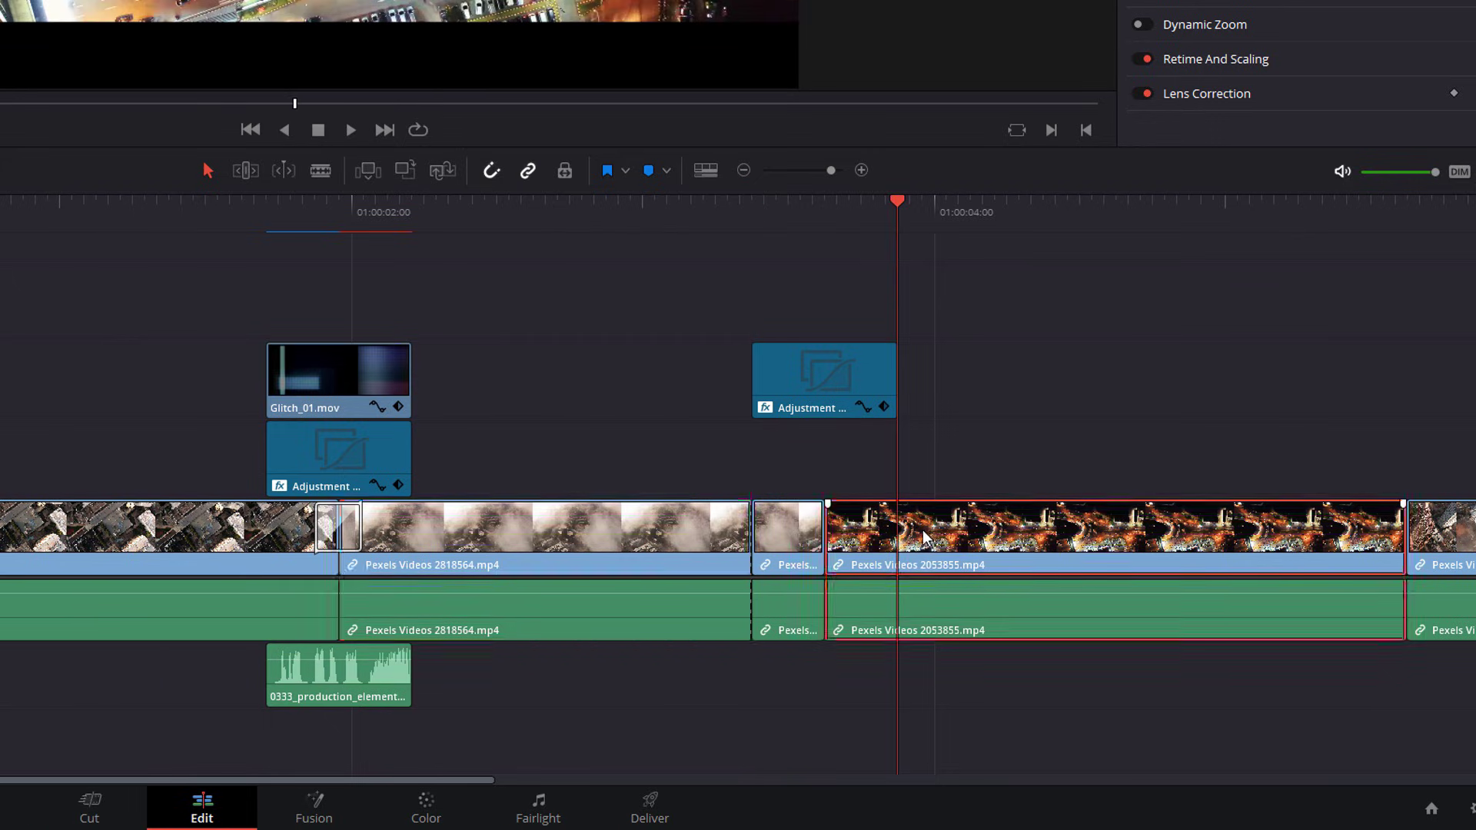
pyautogui.hotkey('ctrl', 'b')
pyautogui.click(980, 437)
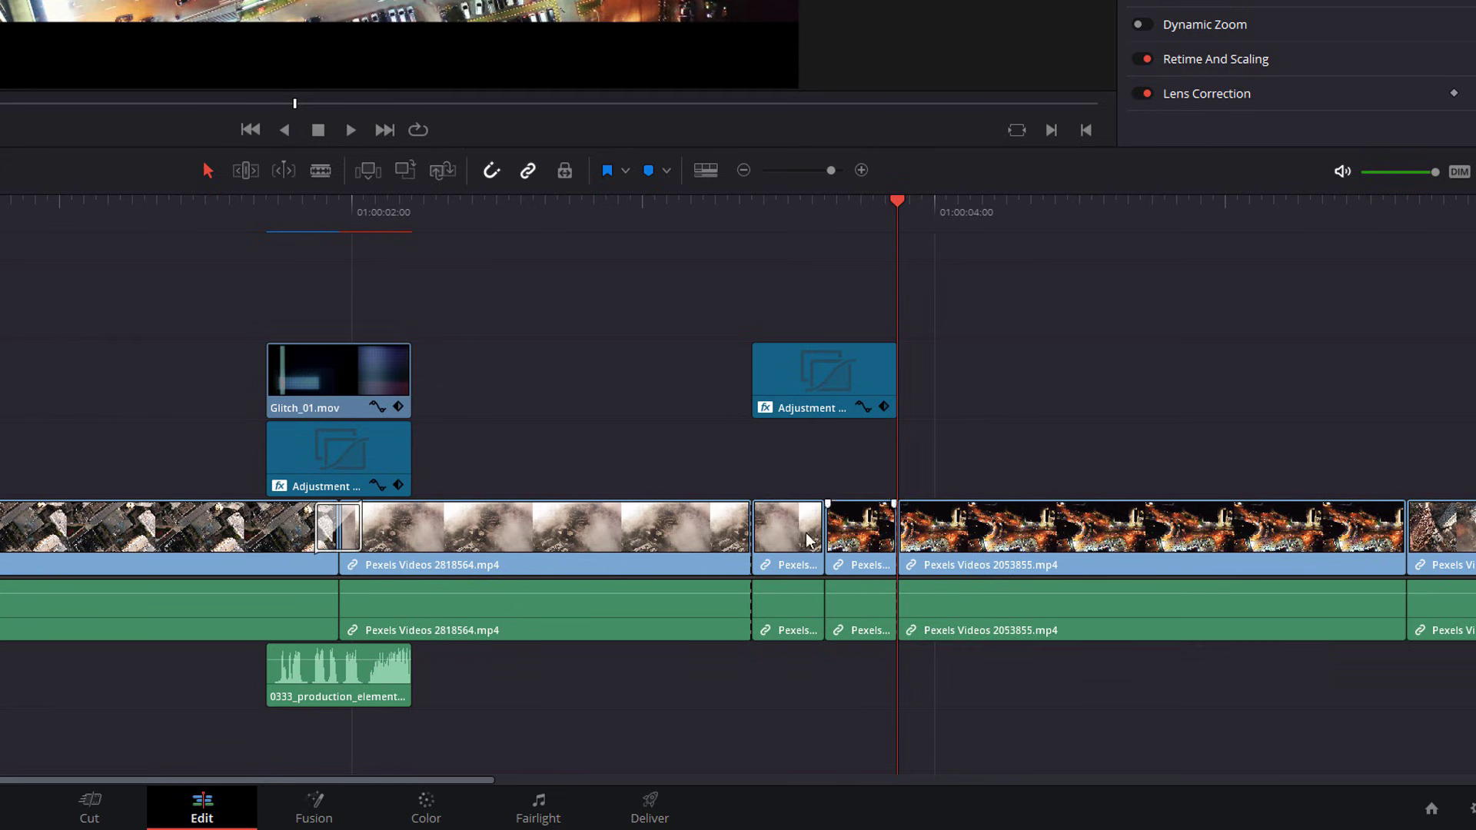
# - Move the two short split pieces around the second cut up to Video 2, directly beneath the copied adjustment clip
pyautogui.moveTo(776, 542); pyautogui.dragTo(786, 492)
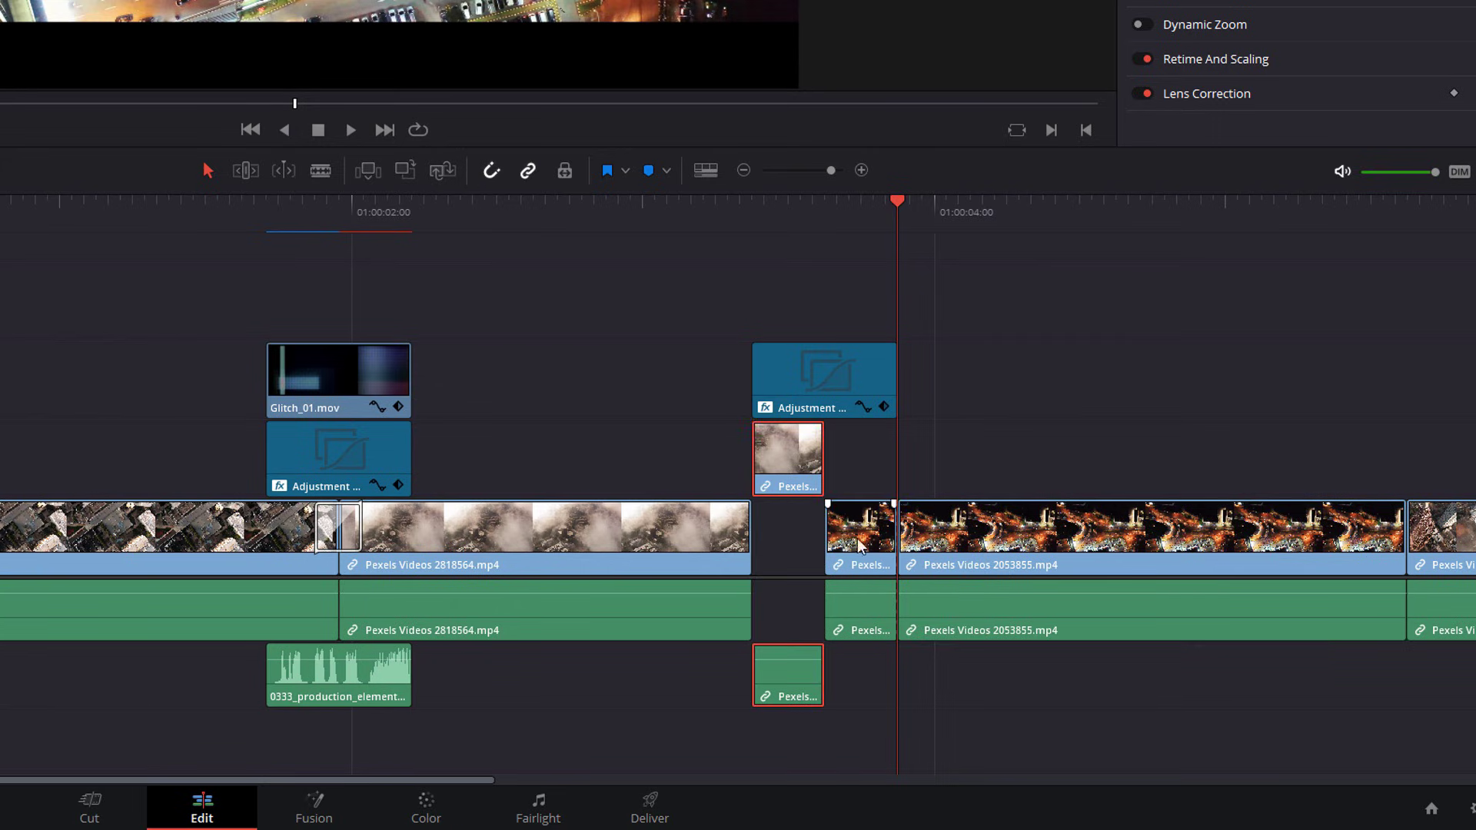
pyautogui.moveTo(861, 542); pyautogui.dragTo(864, 489)
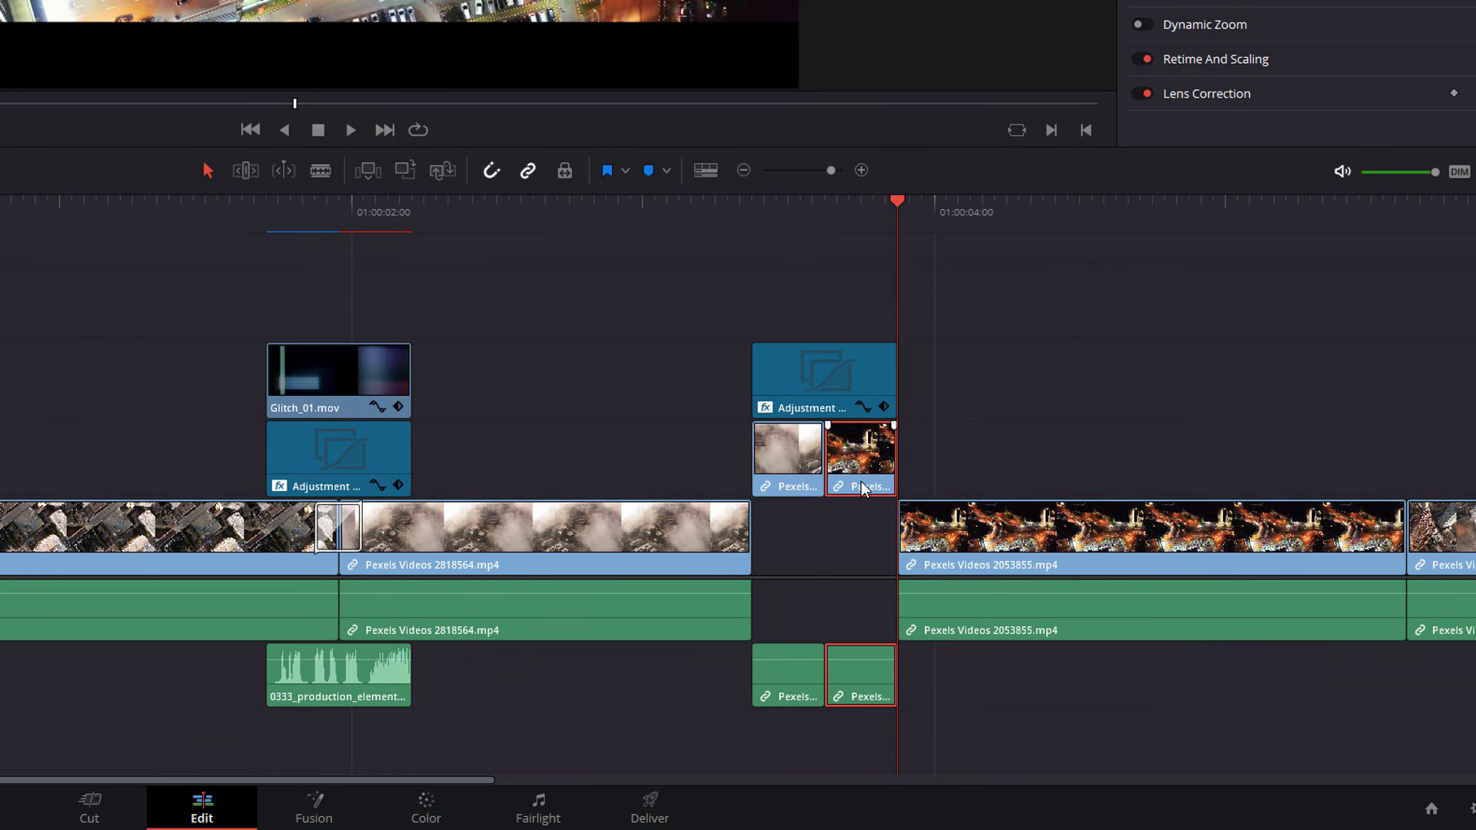
pyautogui.click(941, 475)
pyautogui.click(722, 534)
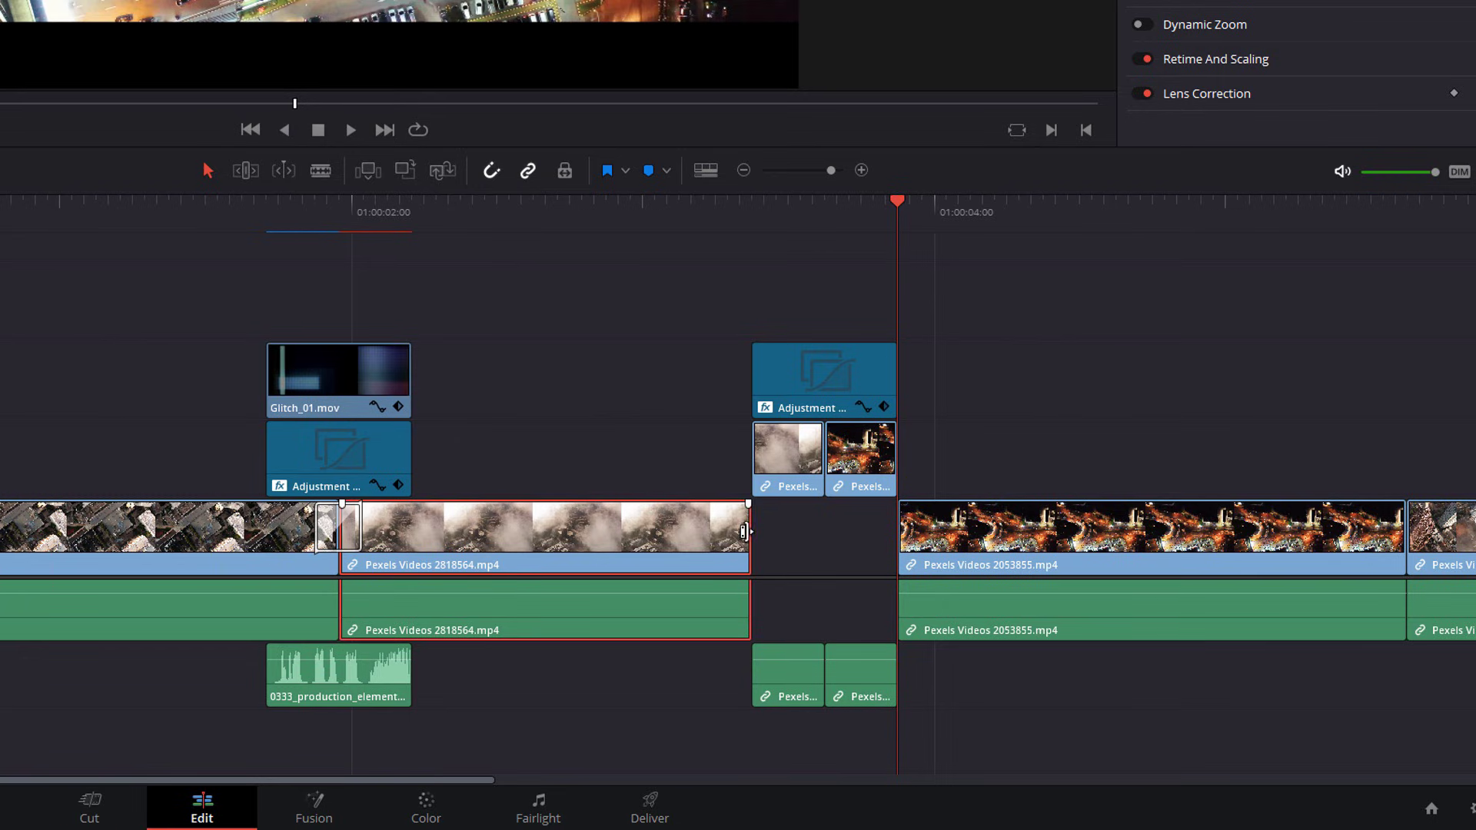
# - Extend the two Video 1 clips back to the second cut to close the gap beneath the split pieces
pyautogui.moveTo(750, 530); pyautogui.dragTo(825, 532)
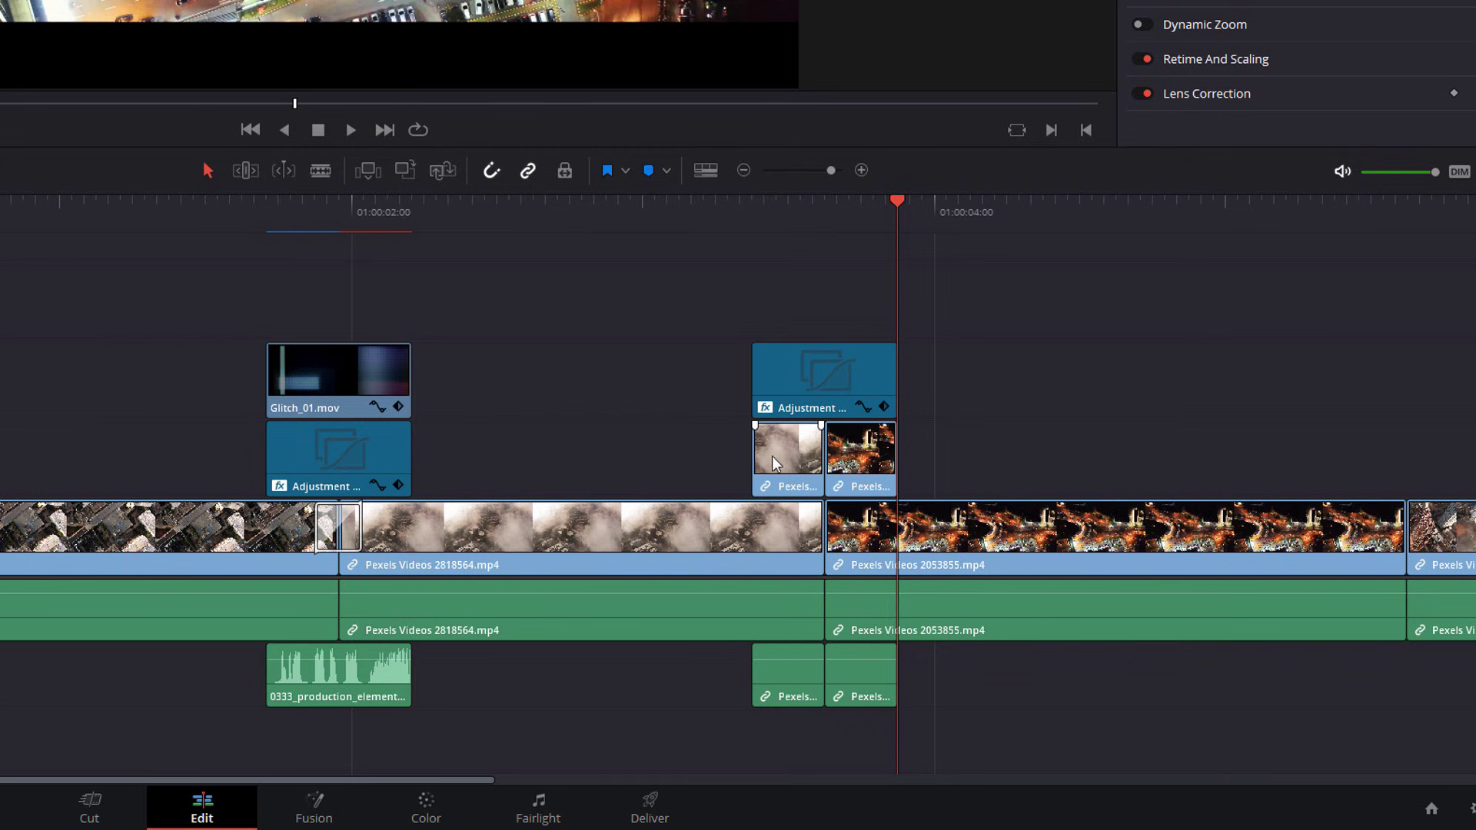
# - Set the first split piece on Video 2 to Exclusion composite mode, with zoom 1.110 and Position X 17
pyautogui.click(788, 467)
pyautogui.click(788, 468)
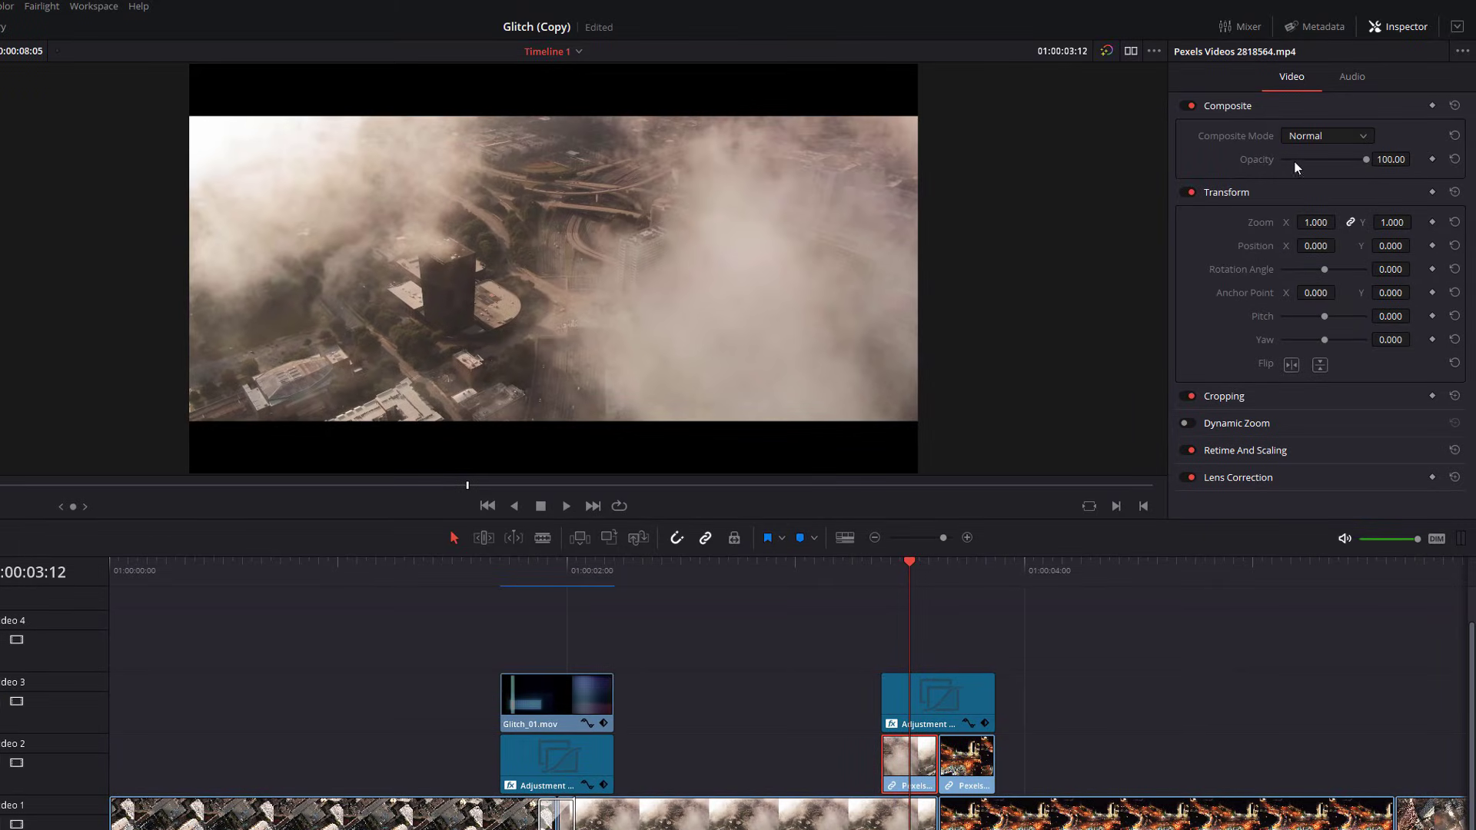
pyautogui.click(1328, 135)
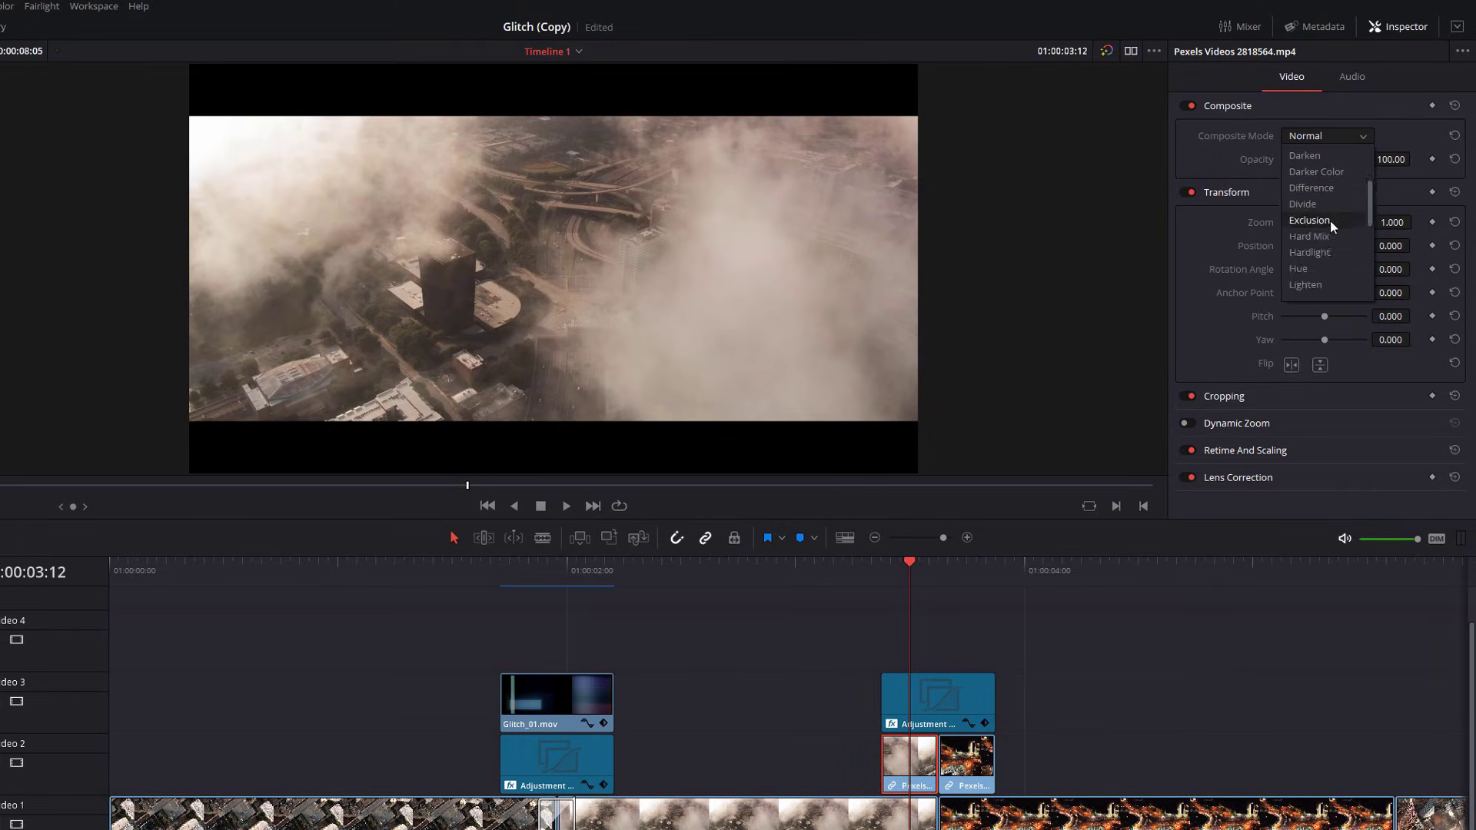
pyautogui.click(1322, 221)
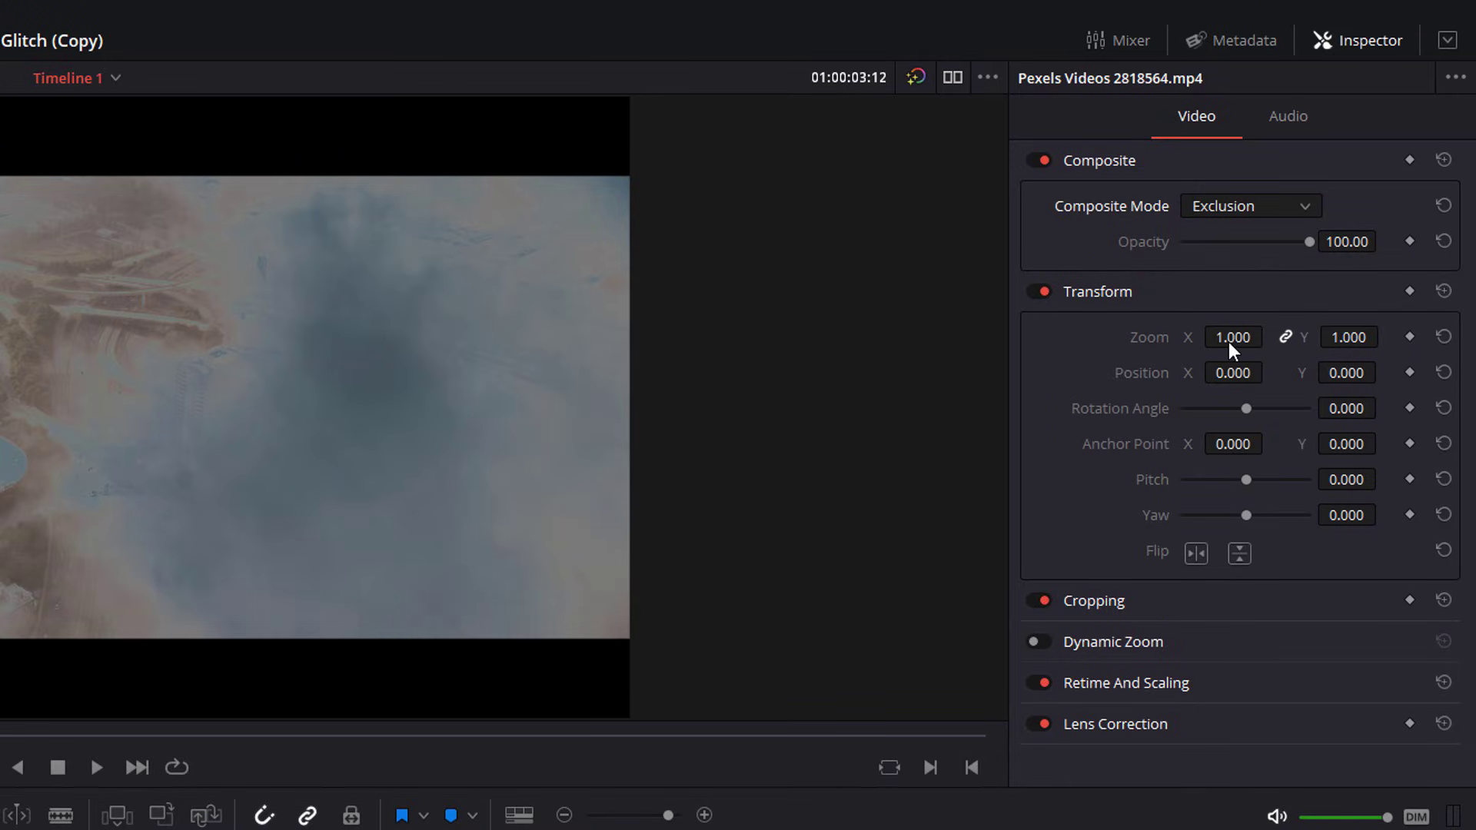
pyautogui.moveTo(1228, 341); pyautogui.dragTo(1269, 338)
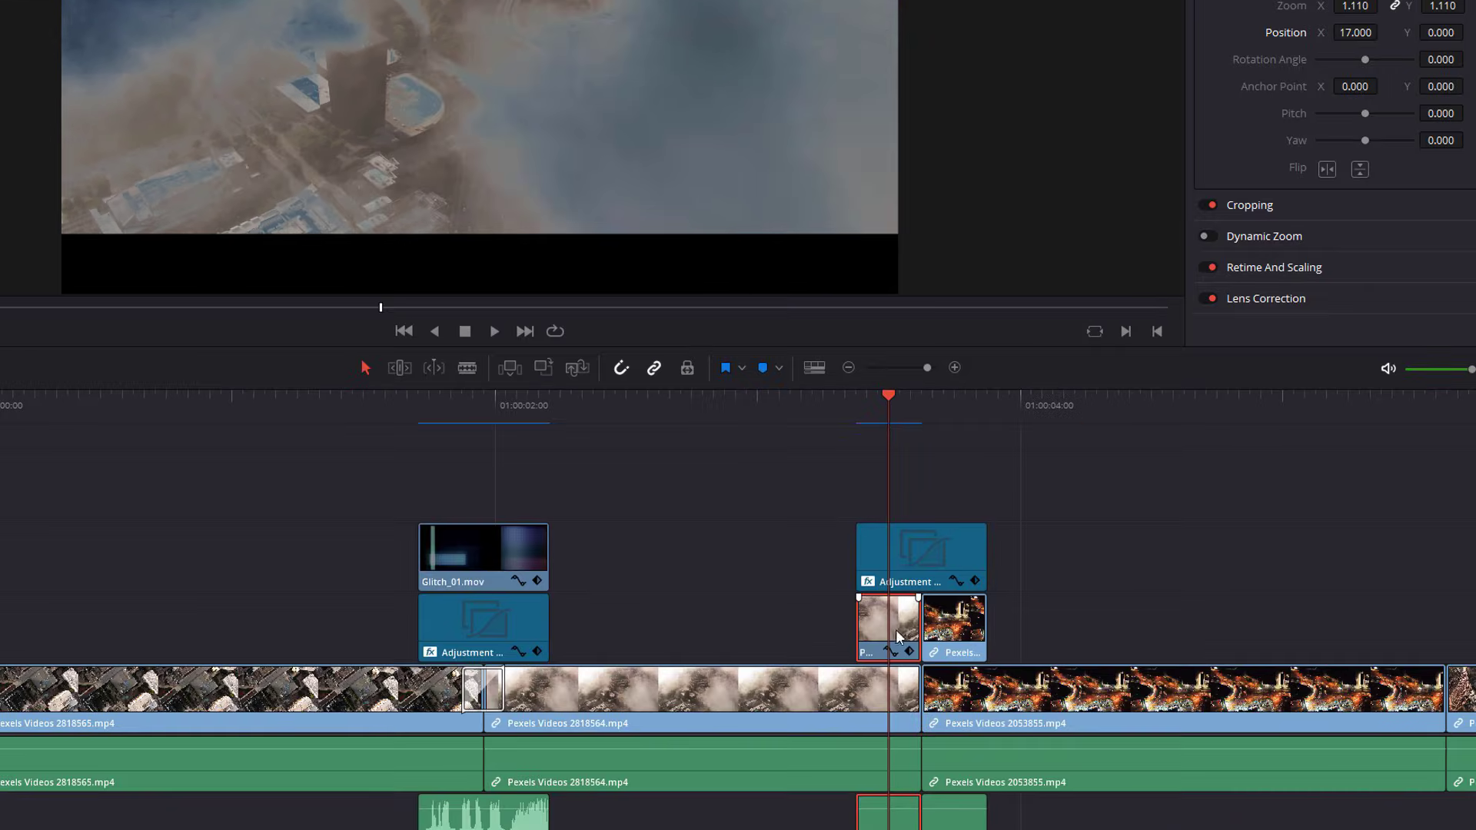
# - Copy the first split piece on Video 2 and paste all its video attributes onto the second piece
pyautogui.click(949, 630)
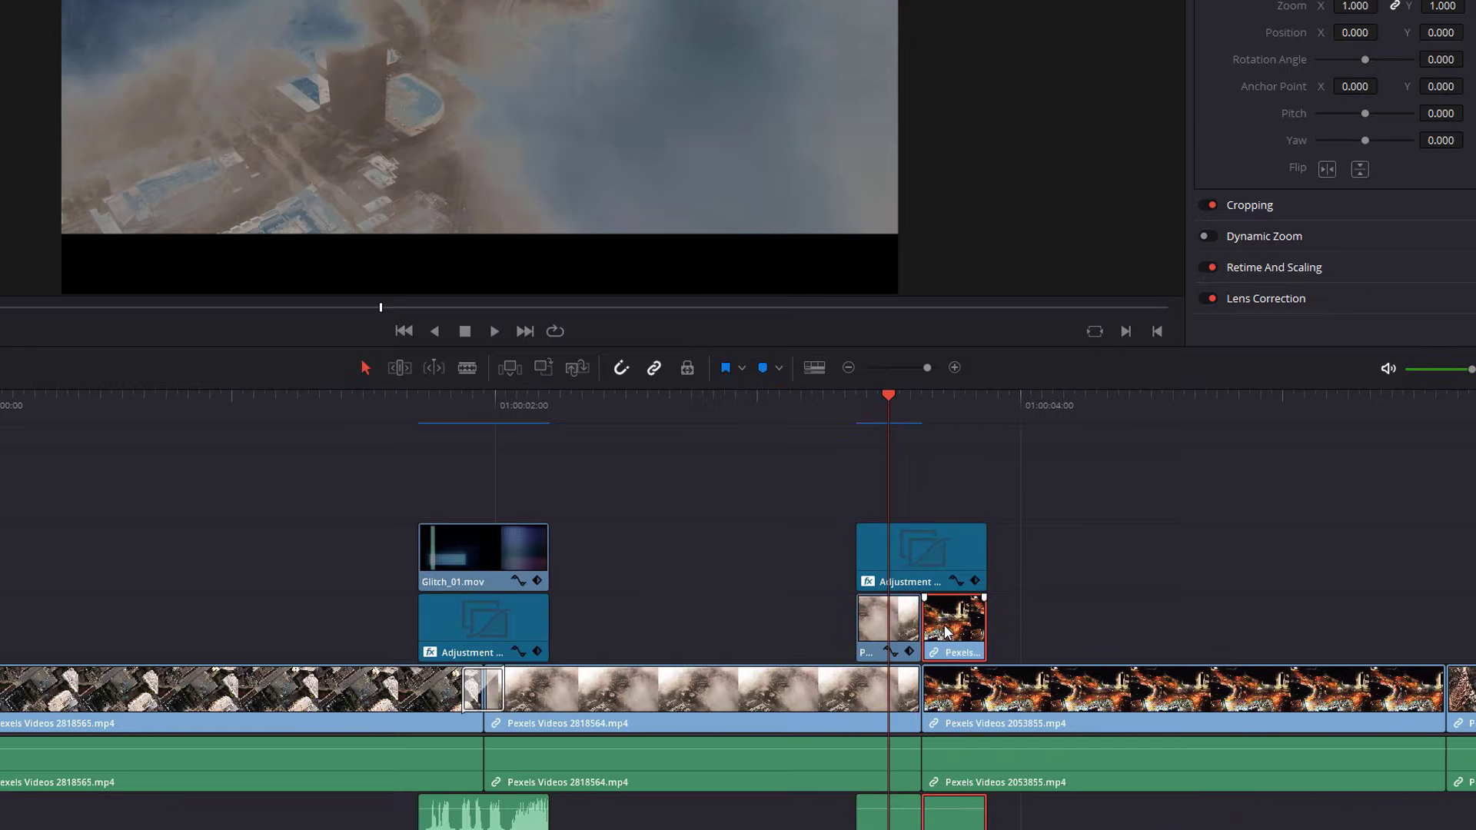
pyautogui.click(881, 626)
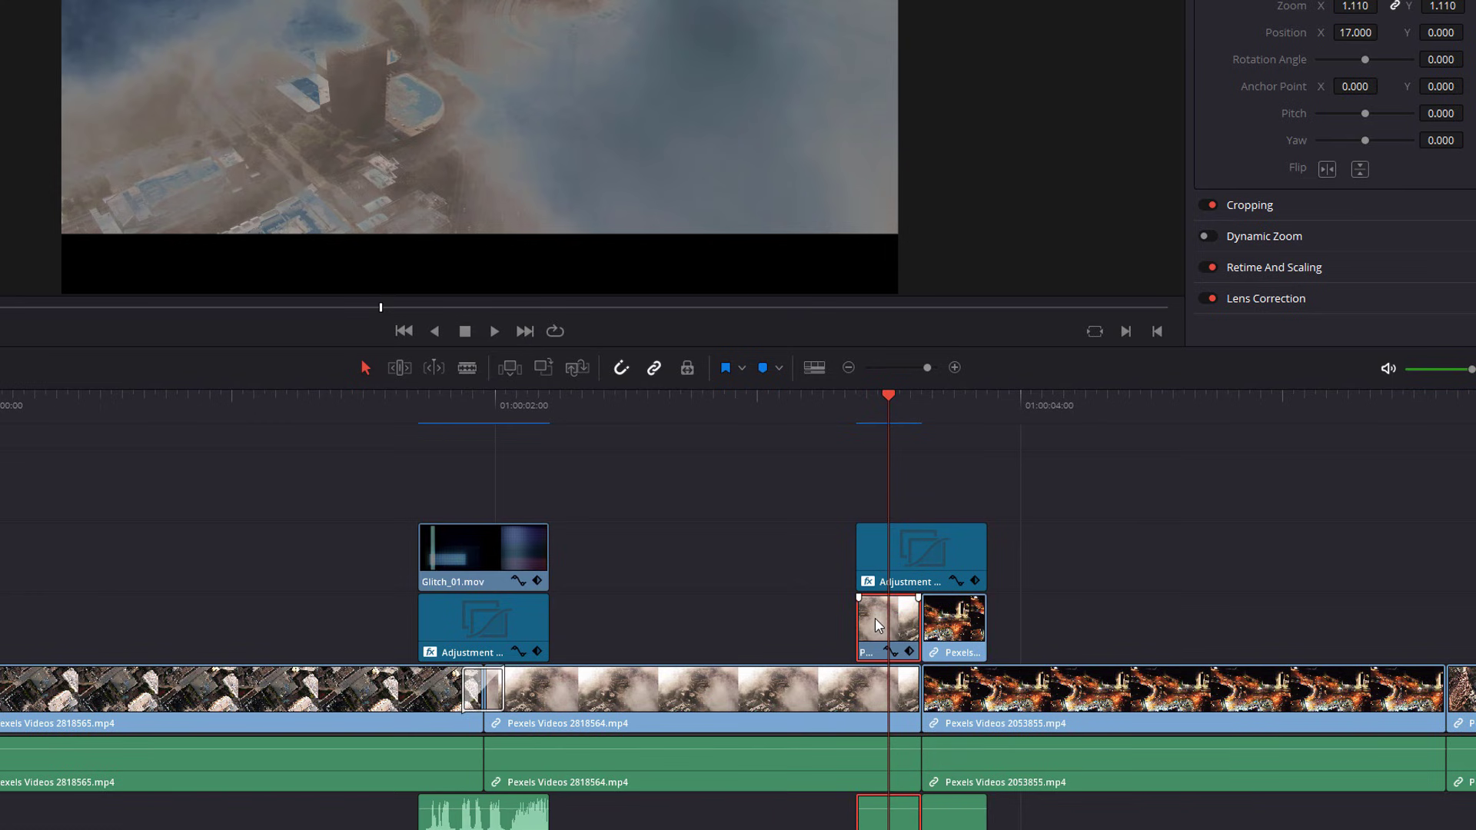
pyautogui.rightClick(878, 624)
pyautogui.click(906, 85)
pyautogui.click(950, 636)
pyautogui.rightClick(949, 629)
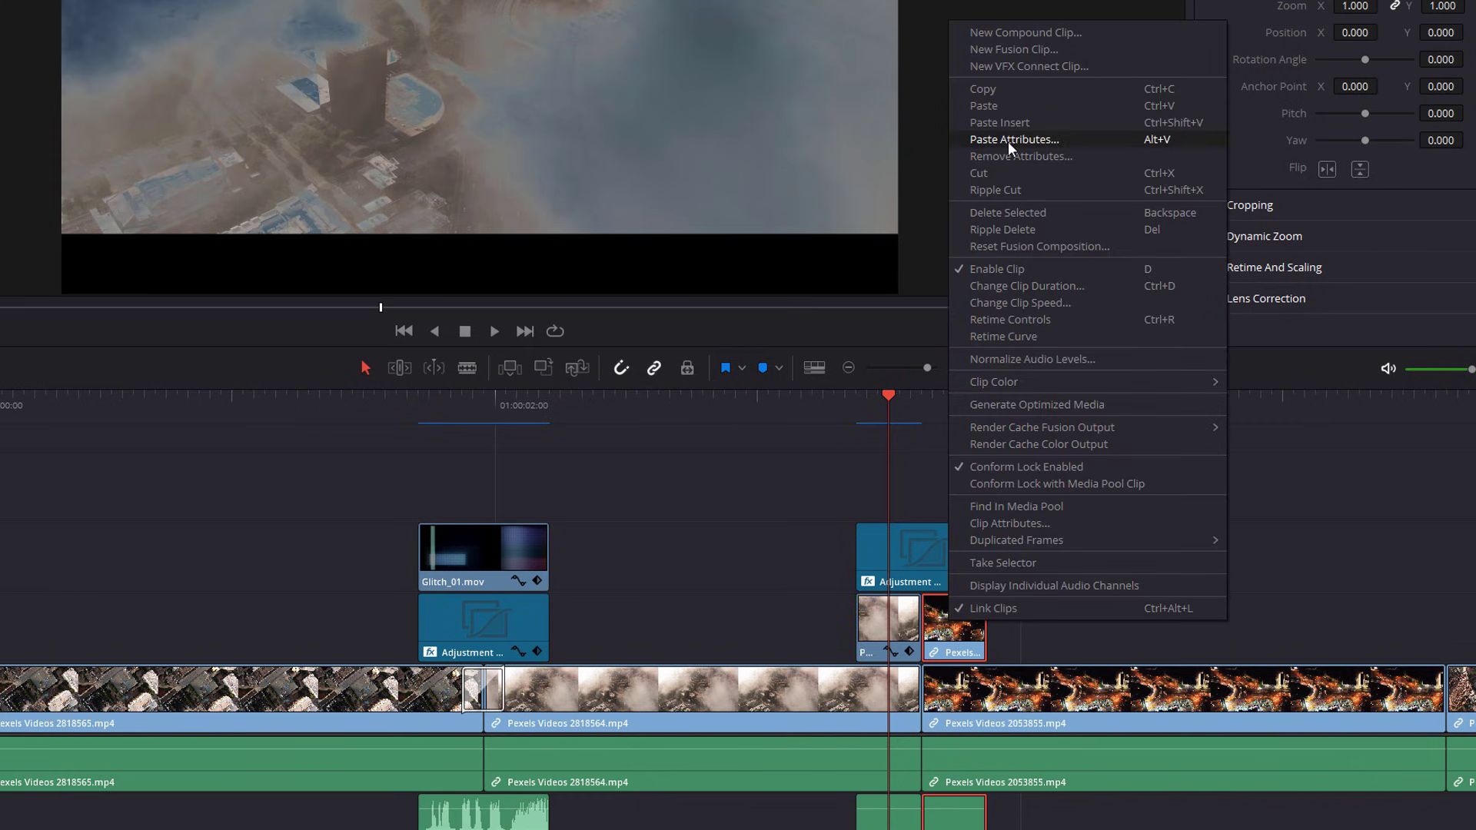
pyautogui.click(1047, 143)
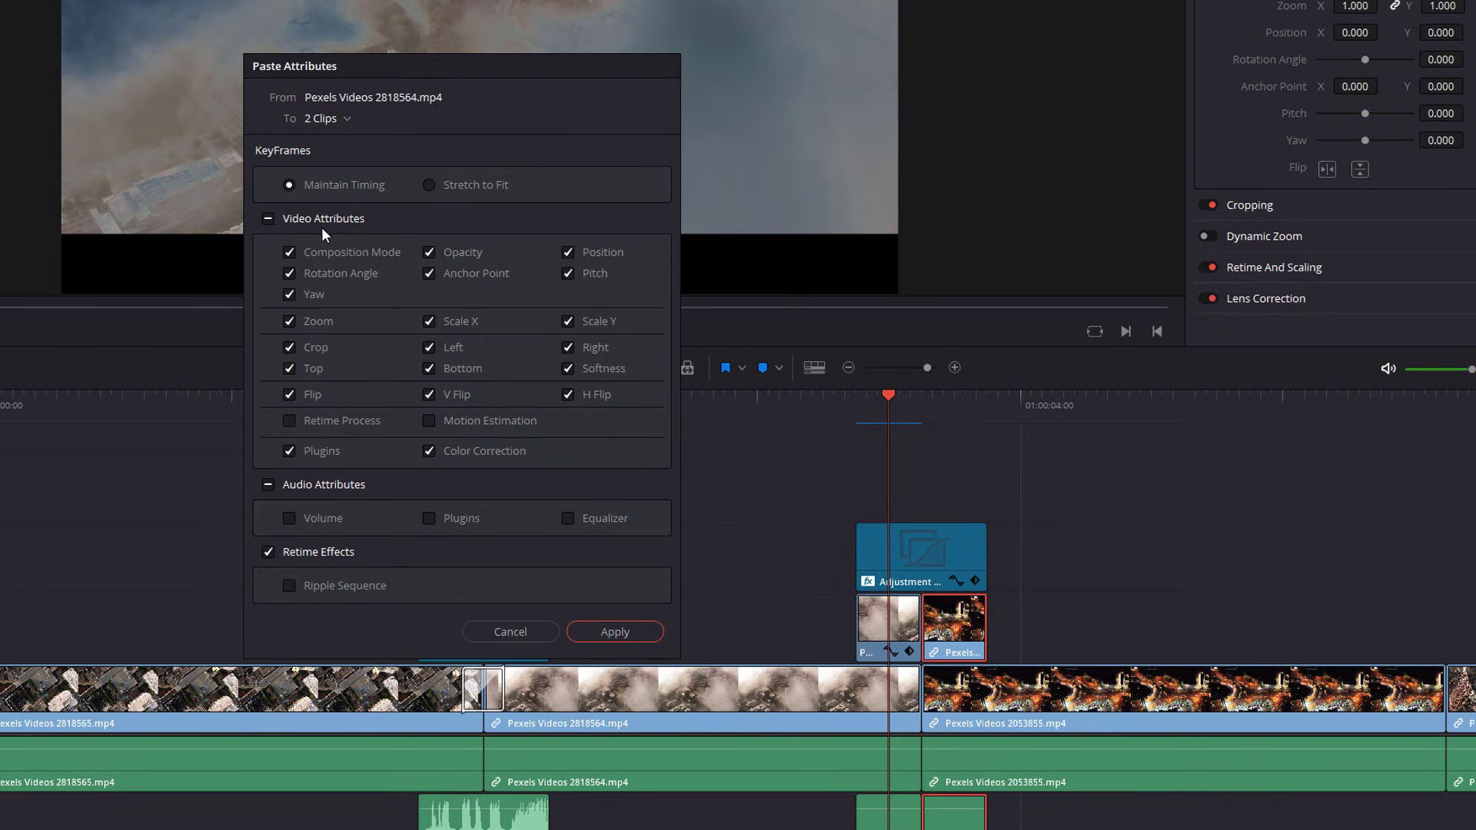
pyautogui.click(267, 218)
pyautogui.click(269, 218)
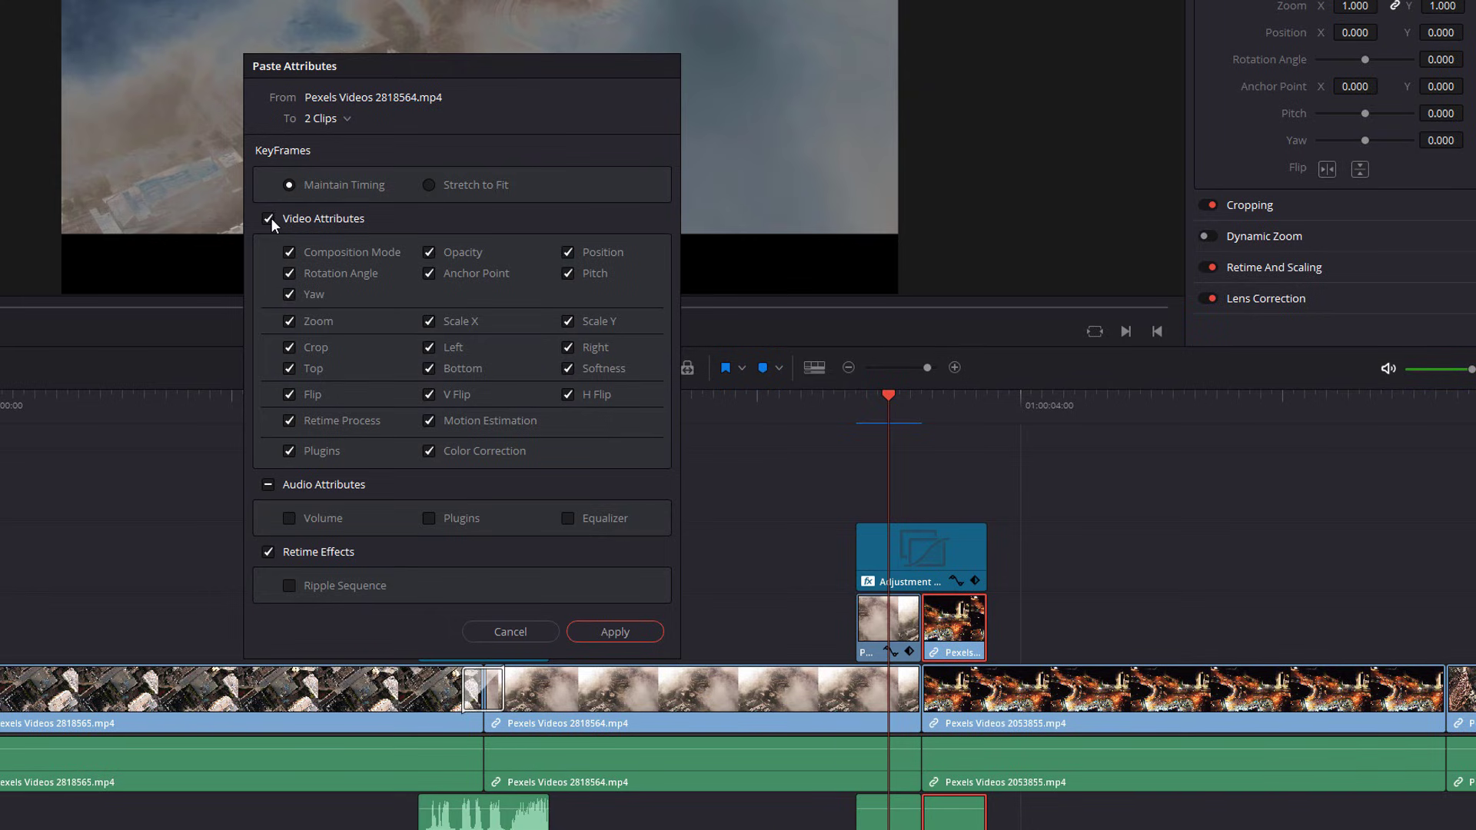
pyautogui.click(615, 631)
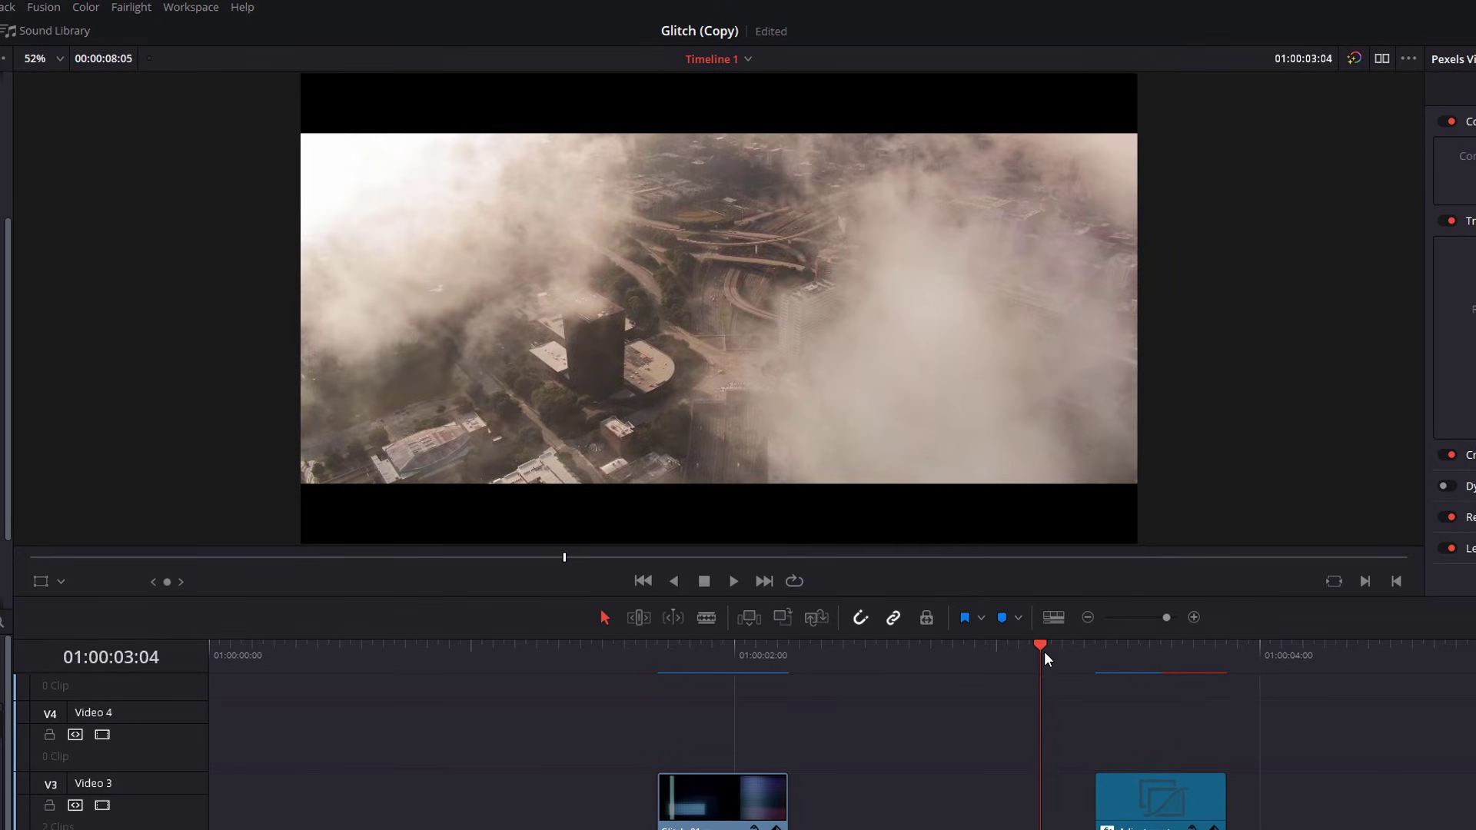
# - Play through the second transition to review the Exclusion effect on both split pieces
pyautogui.press('space')
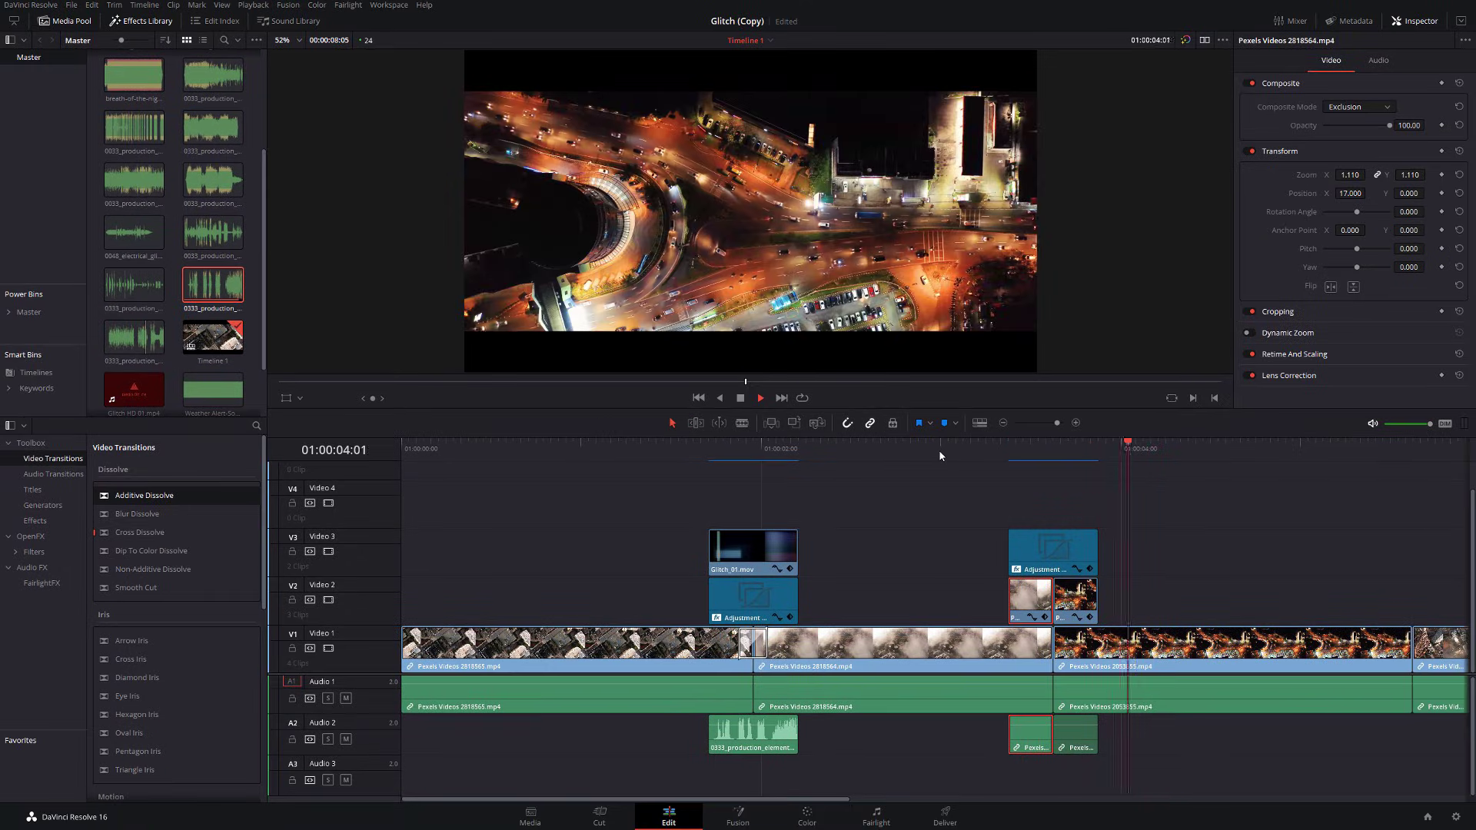
pyautogui.press('space')
# - Add an Additive Dissolve at the second cut on Video 1 and shorten it to 4 frames
pyautogui.moveTo(144, 499); pyautogui.dragTo(1045, 653)
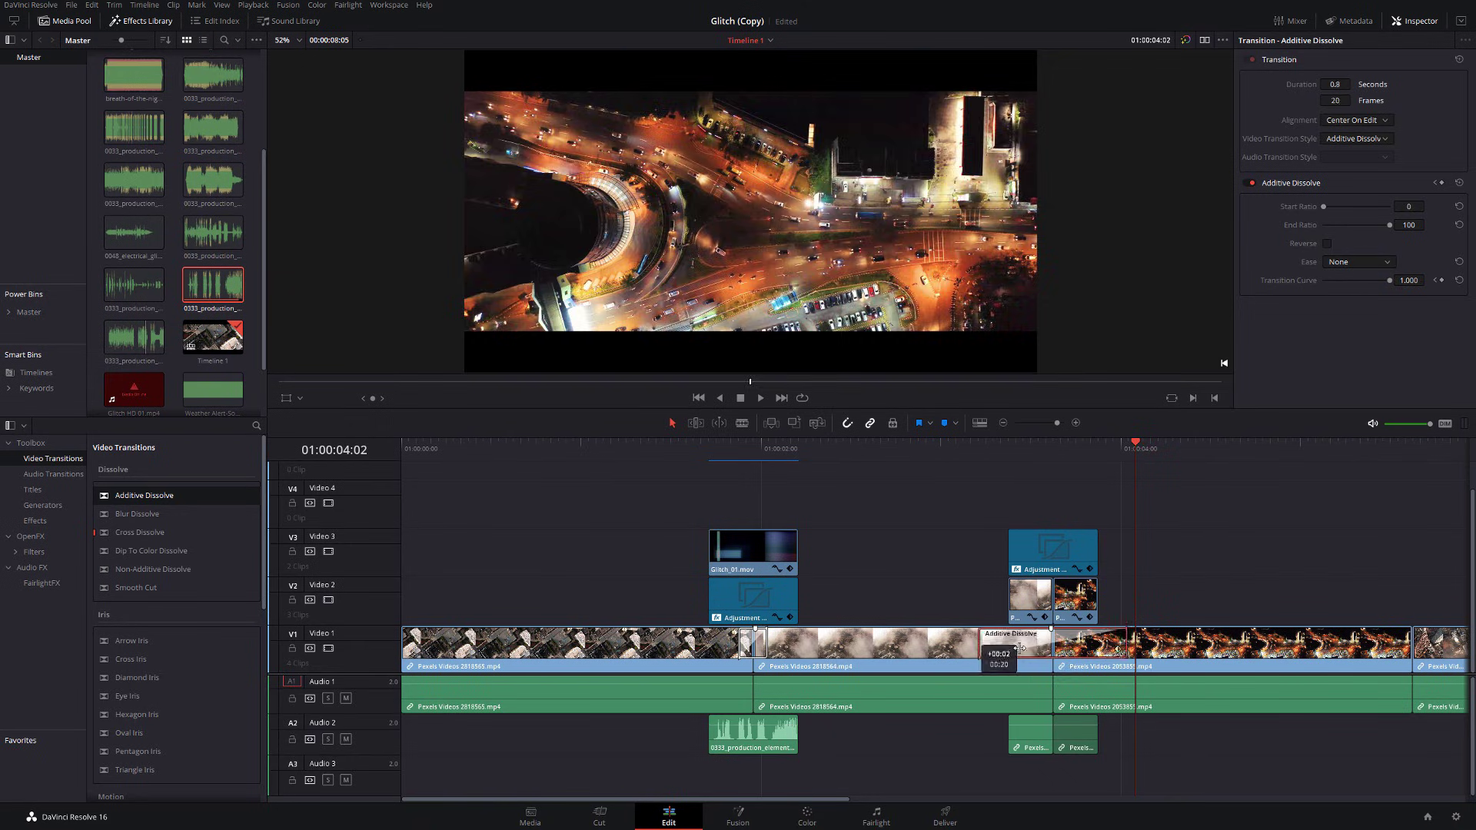
pyautogui.press('space')
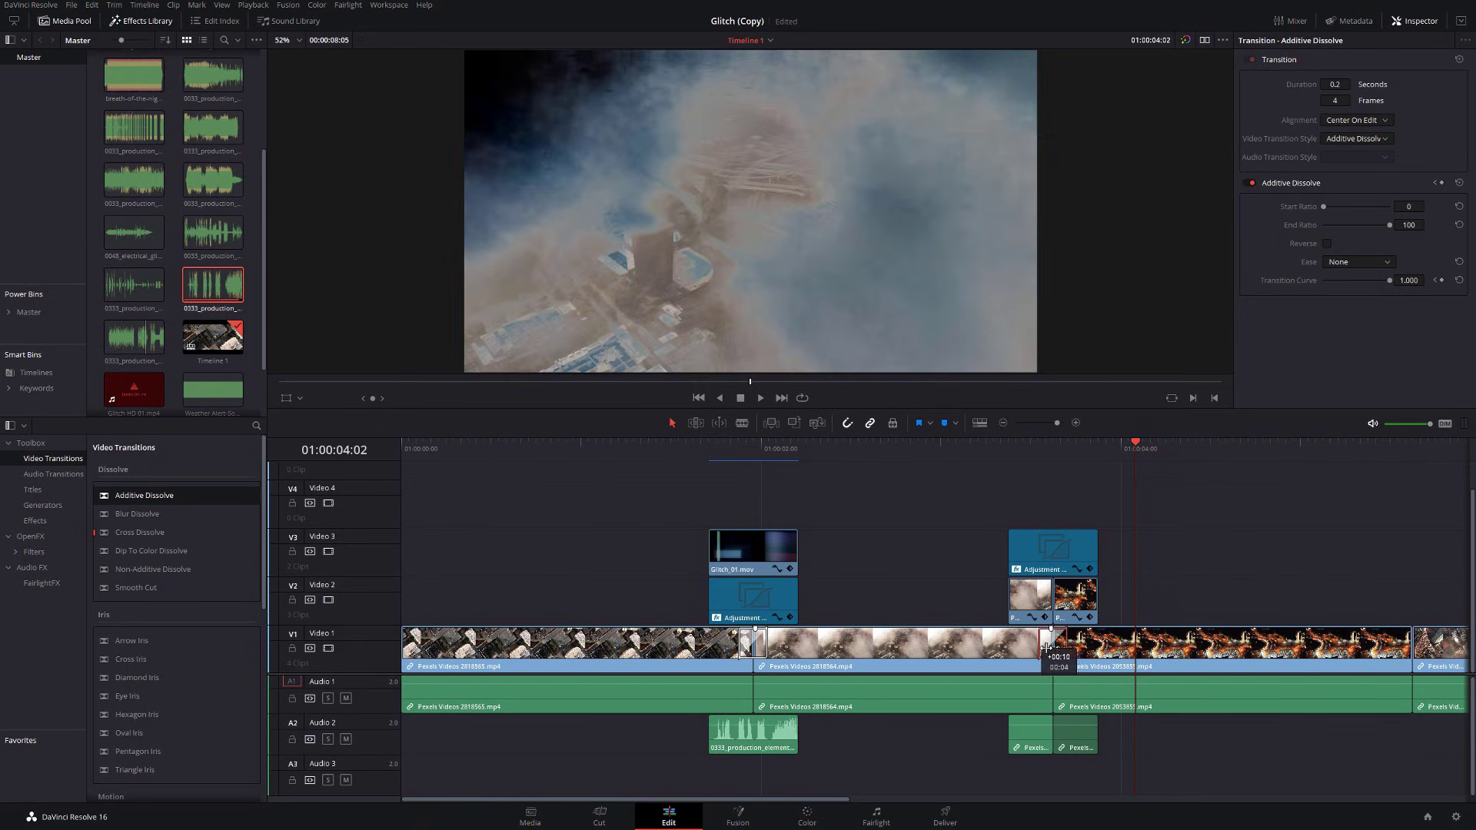
pyautogui.click(956, 446)
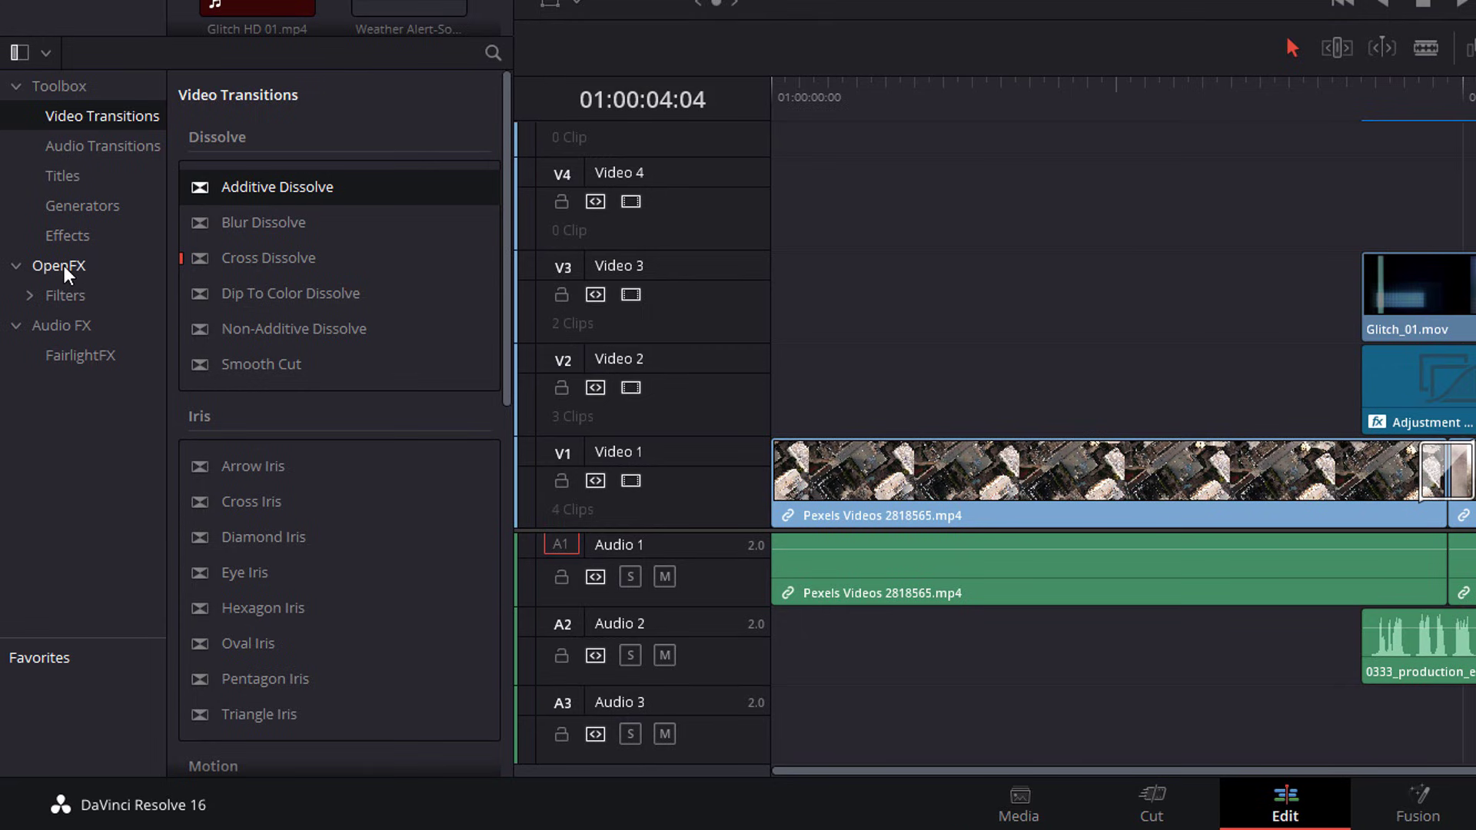
# - Apply the JPEG Damage effect from OpenFX to the adjustment clip above the second cut
pyautogui.click(66, 269)
pyautogui.moveTo(510, 157); pyautogui.dragTo(504, 584)
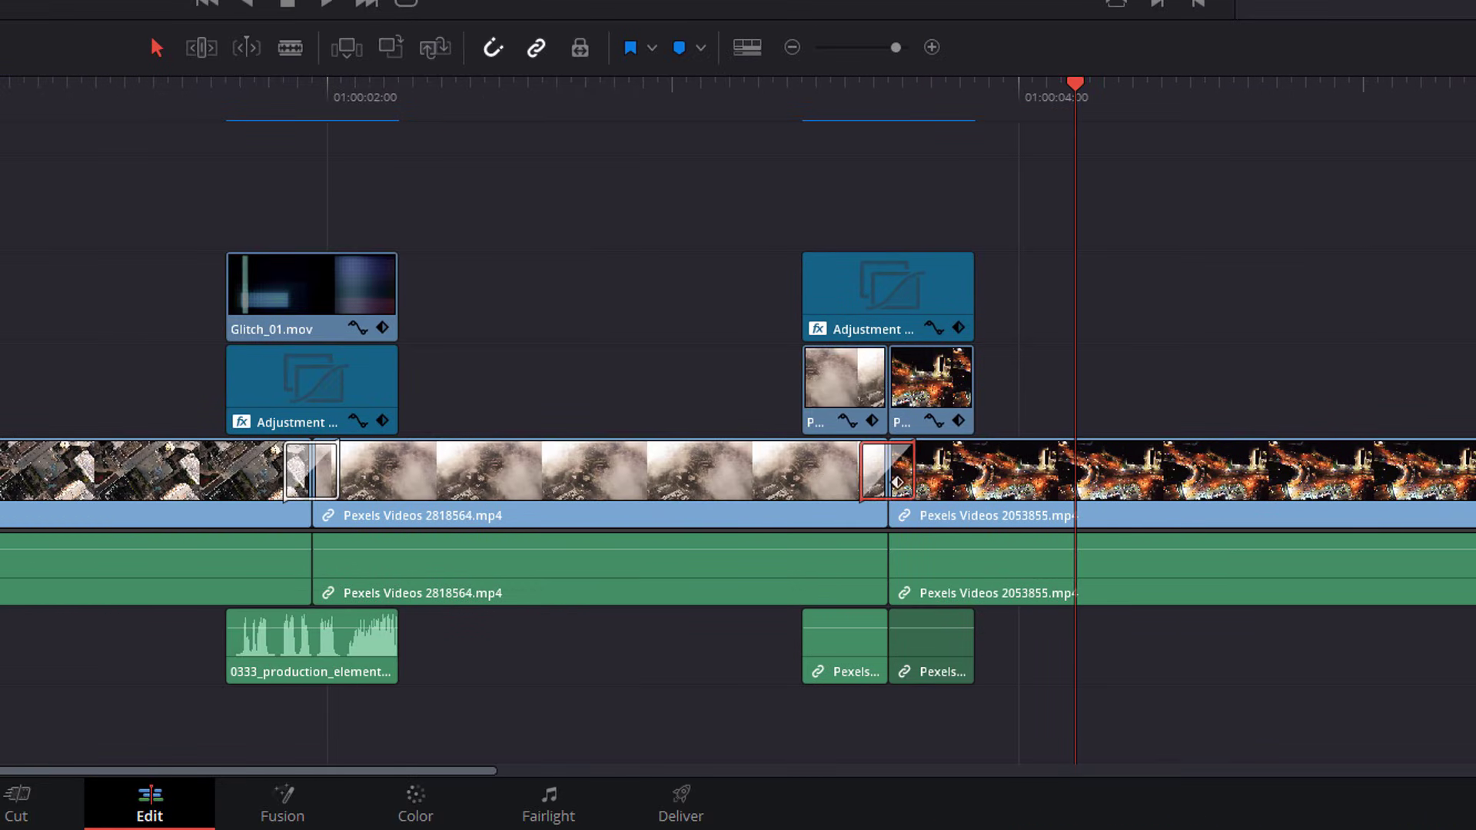
pyautogui.moveTo(0, 331); pyautogui.dragTo(911, 293)
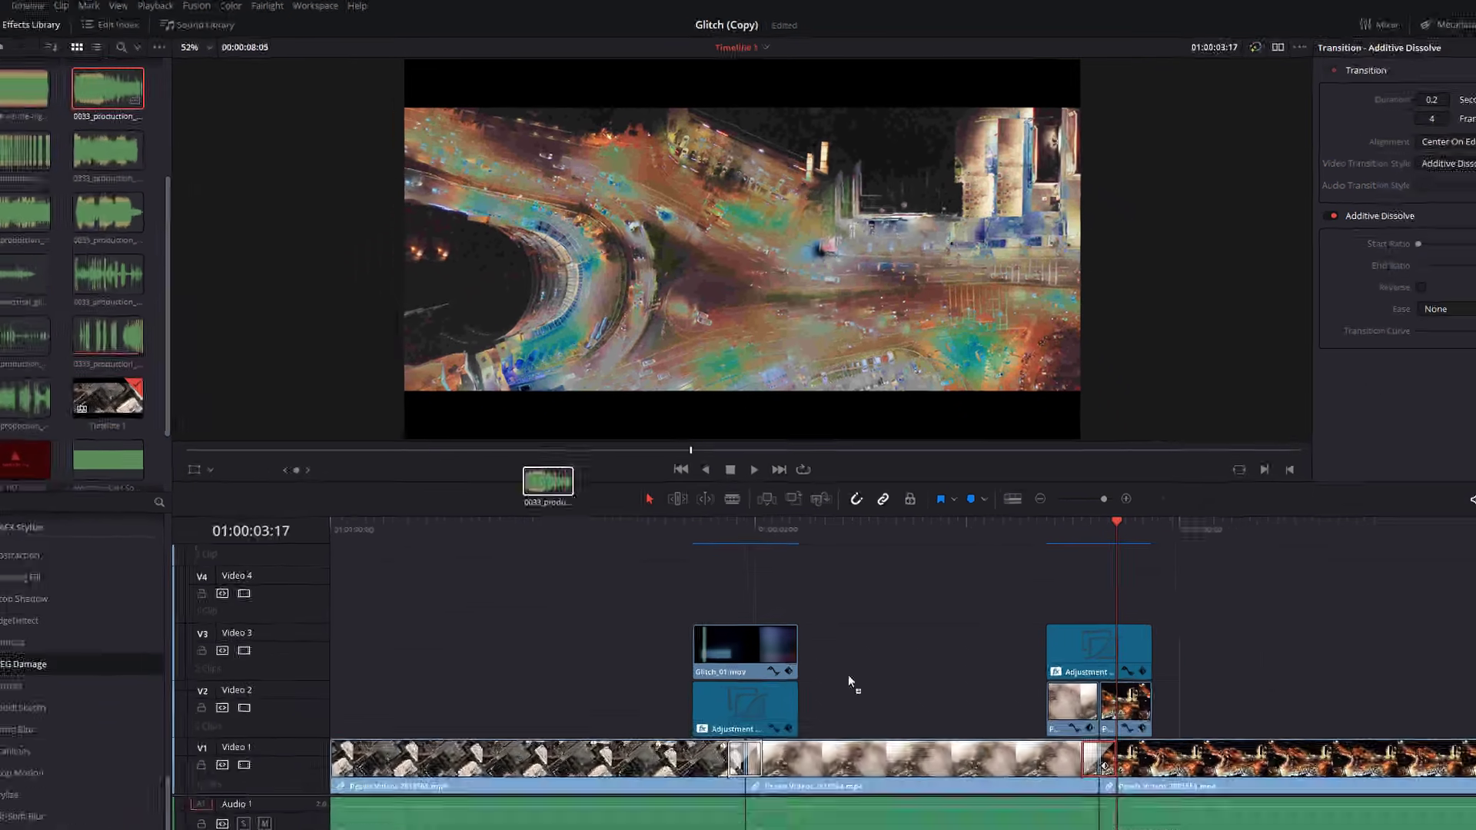
# - Place a glitch static sound on Audio 3 at the second transition and trim it to the adjustment clip's length
pyautogui.moveTo(213, 179); pyautogui.dragTo(1007, 766)
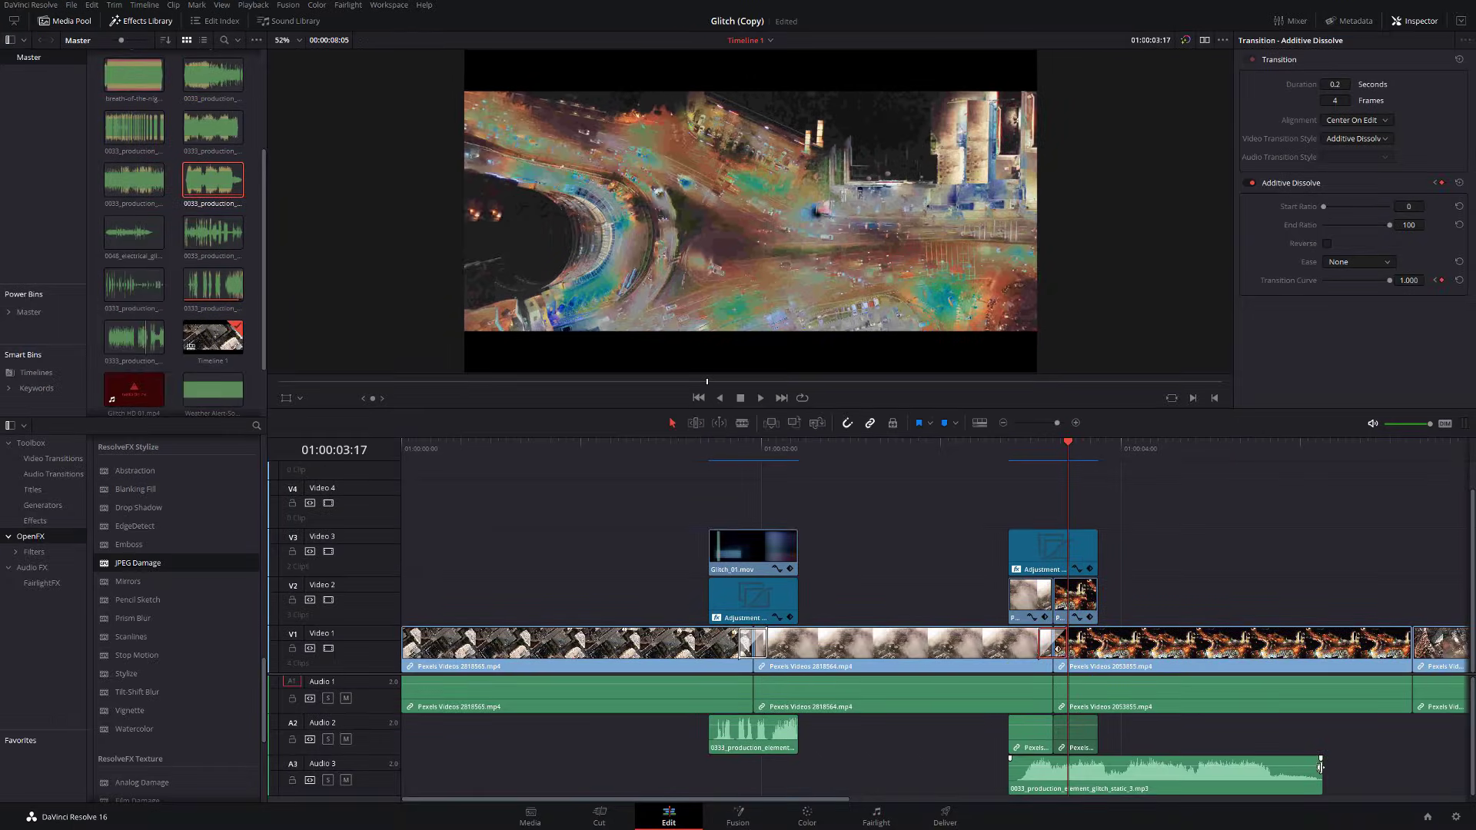
pyautogui.moveTo(1320, 766); pyautogui.dragTo(1099, 766)
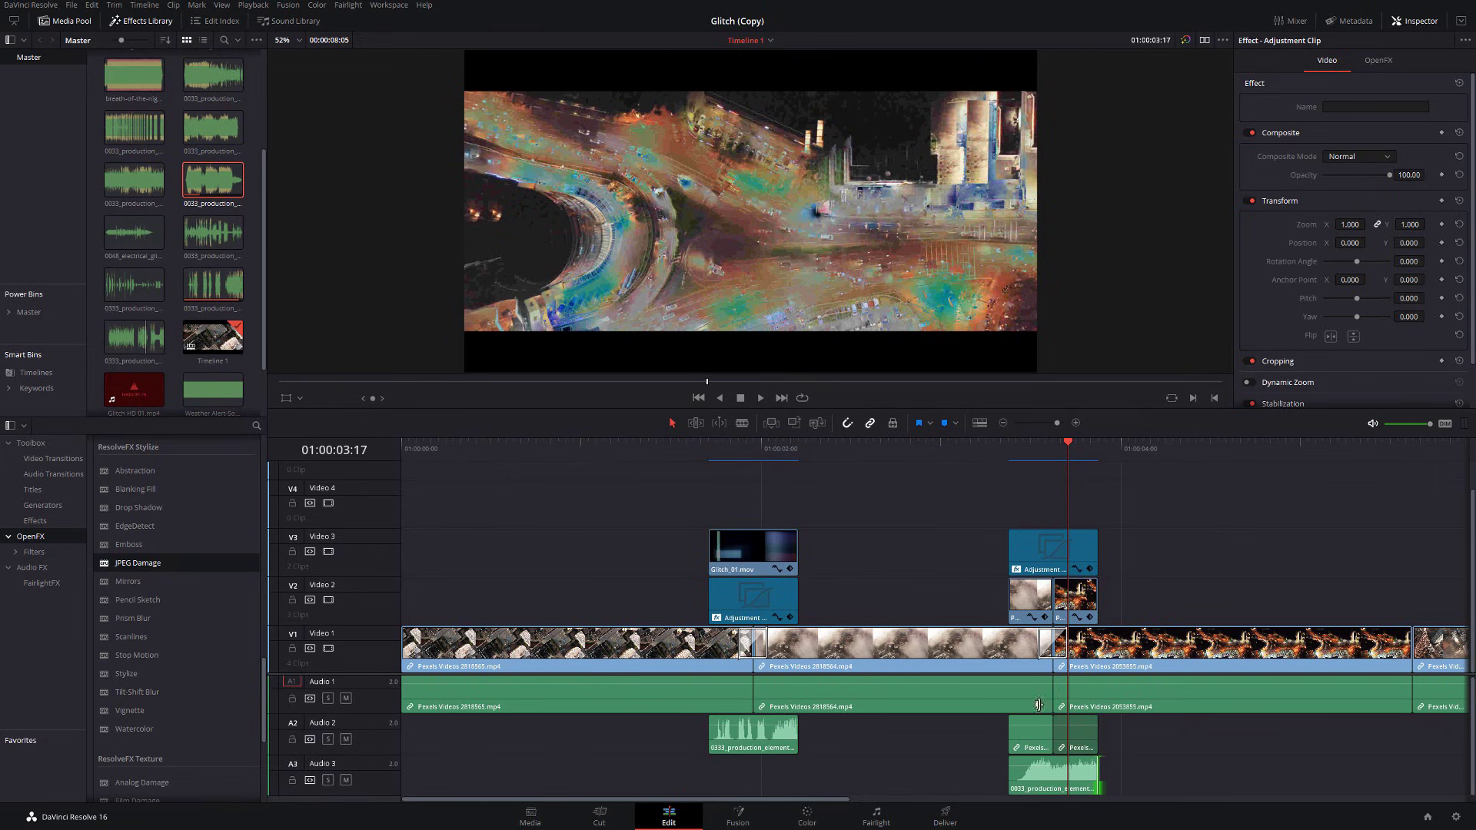
# - Play the second transition to review its damage effect, dissolve and glitch sound together
pyautogui.click(979, 447)
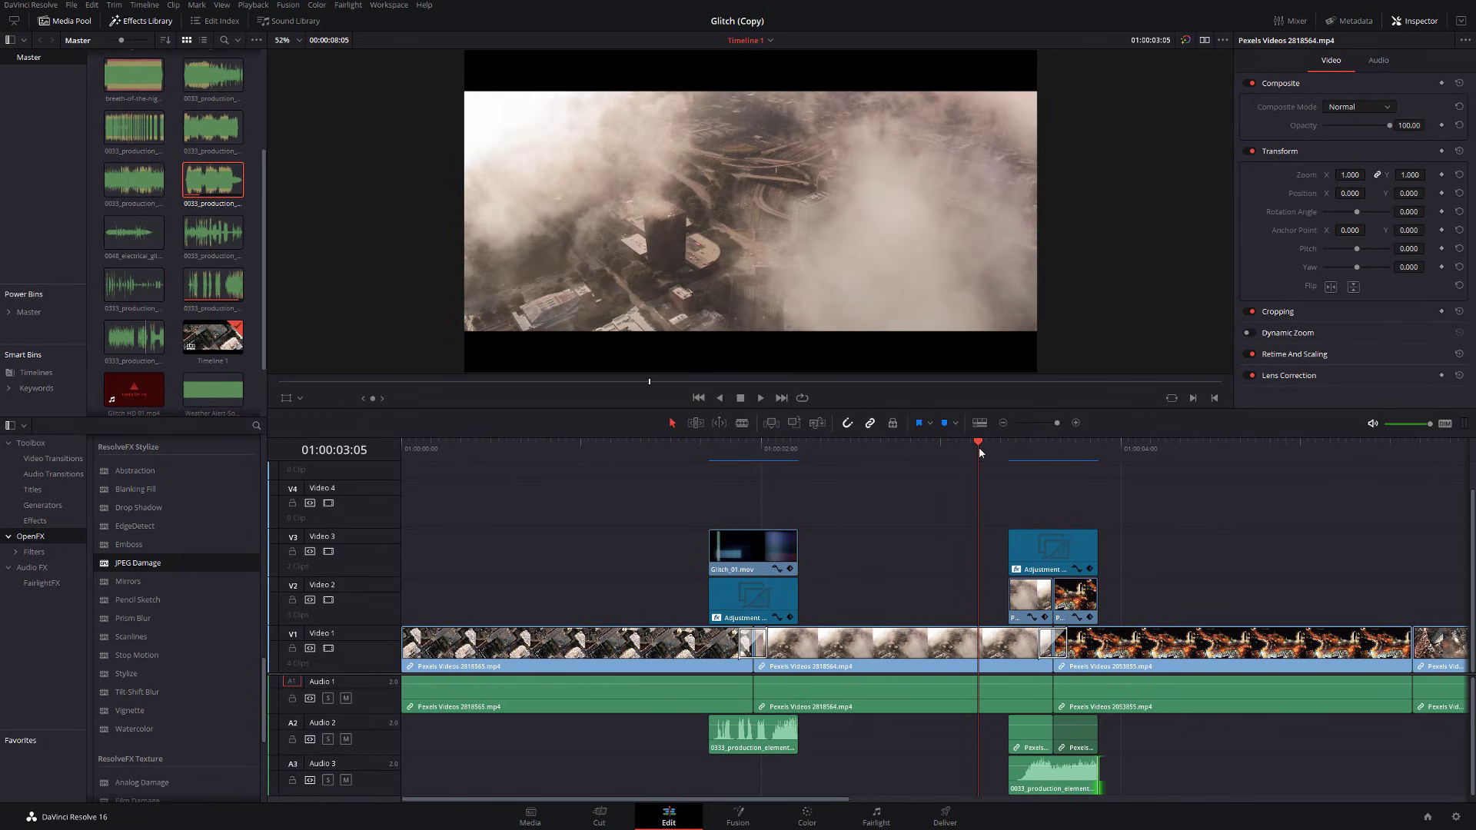
pyautogui.press('space')
pyautogui.click(978, 449)
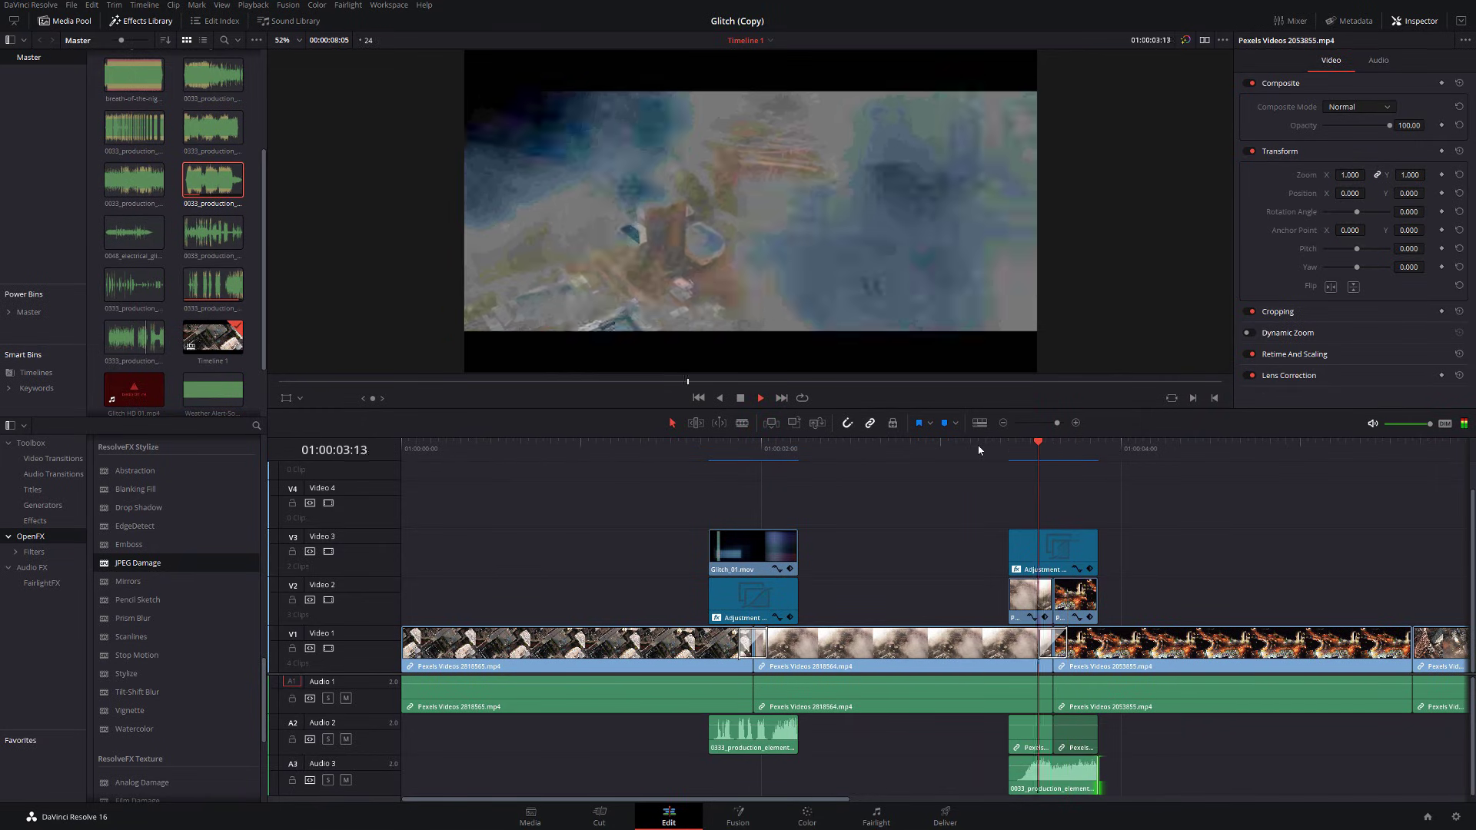
pyautogui.press('space')
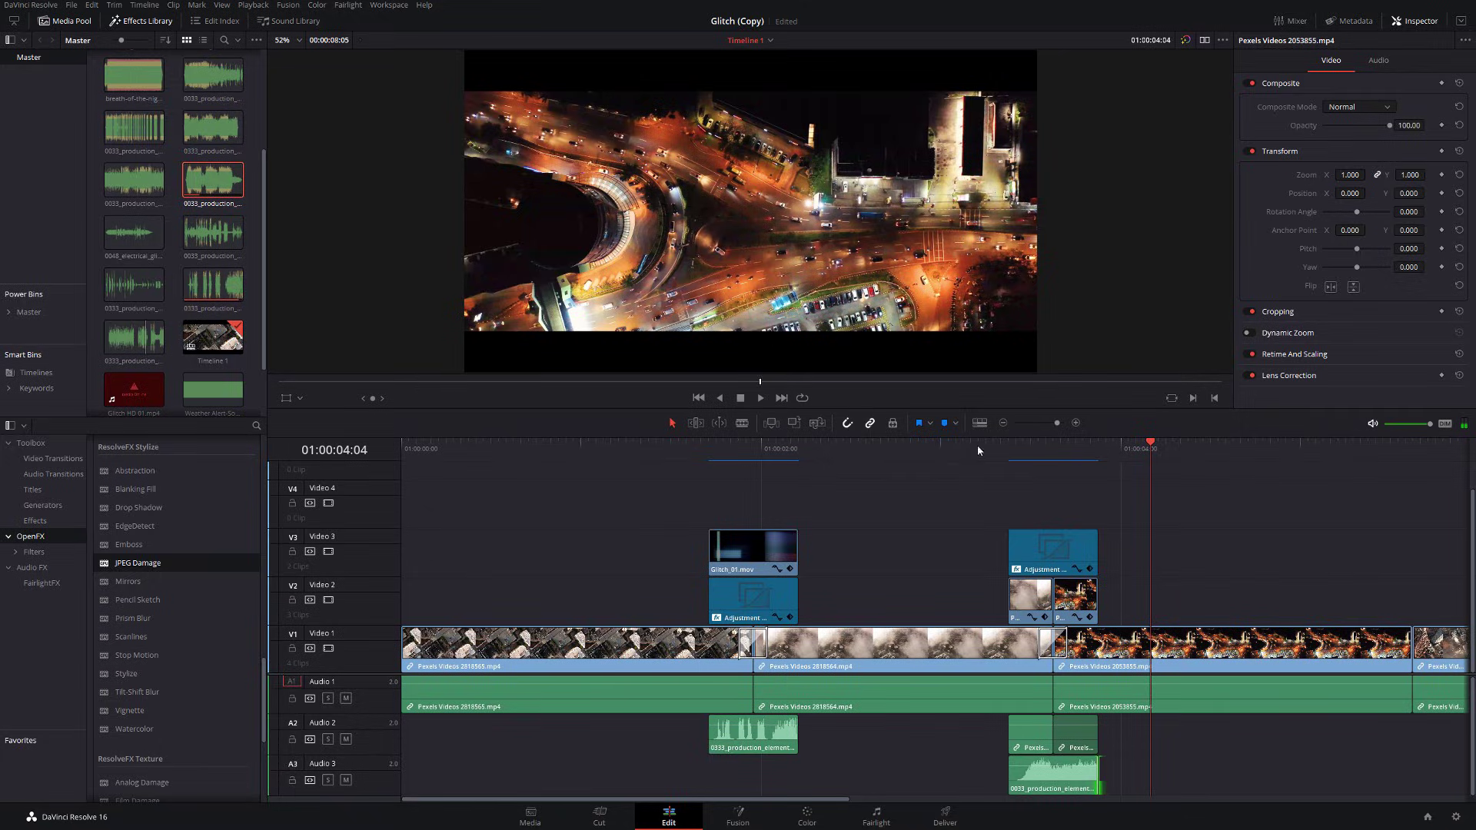